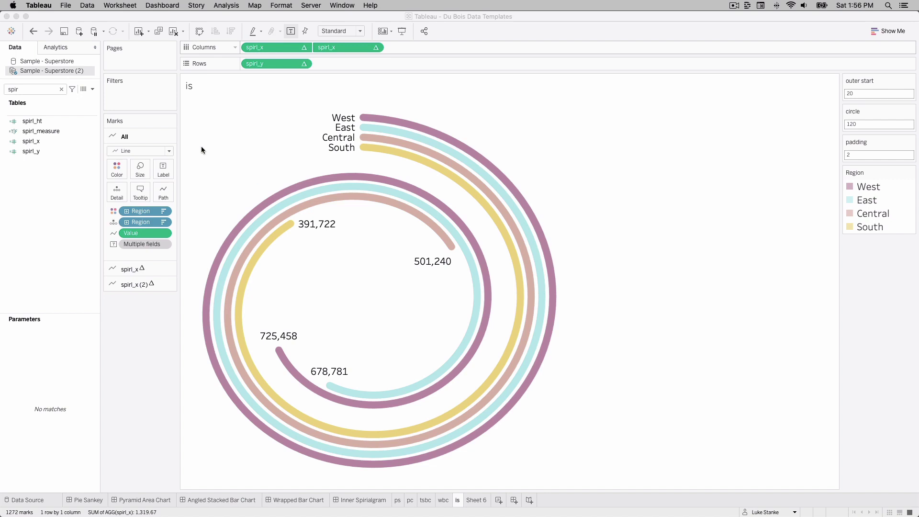
# Step: Open the Sample - Superstore (2) data source for editing, agreeing to edit its connection information
pyautogui.rightClick(49, 69)
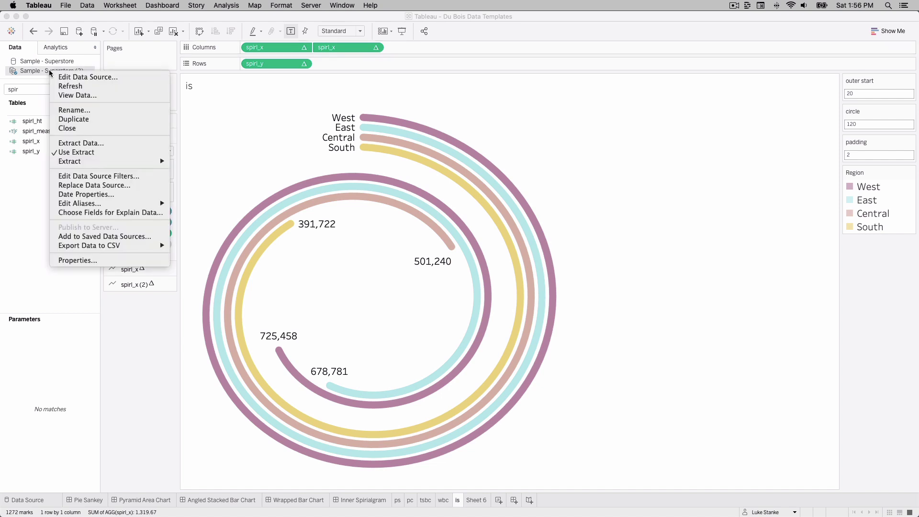
pyautogui.press('Escape')
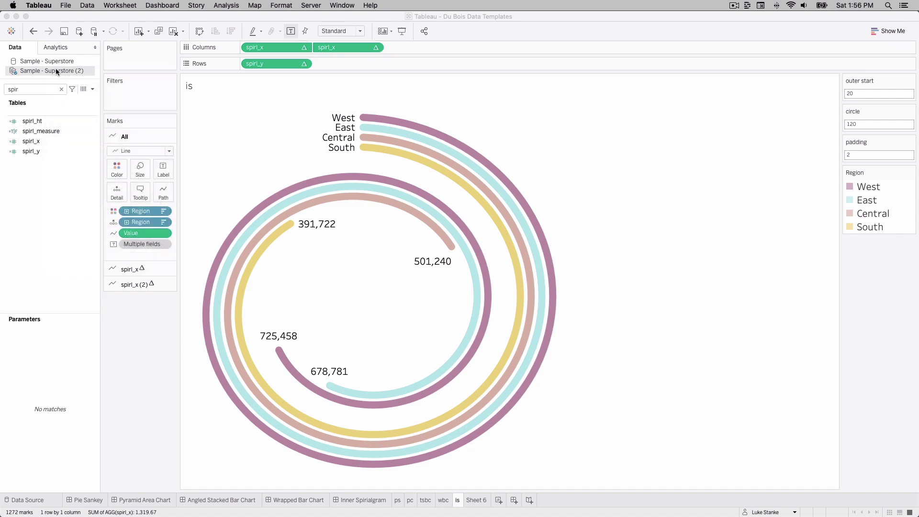
pyautogui.rightClick(55, 70)
pyautogui.press('Escape')
pyautogui.rightClick(64, 76)
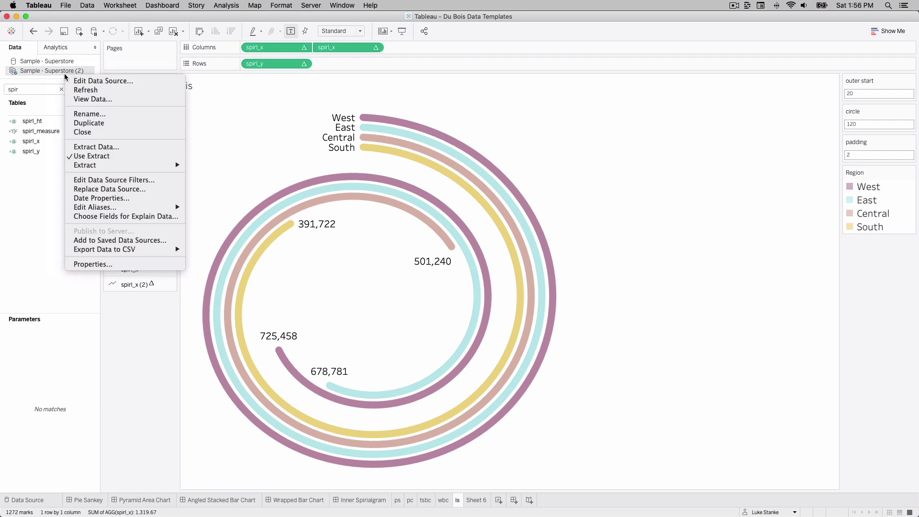
pyautogui.click(83, 81)
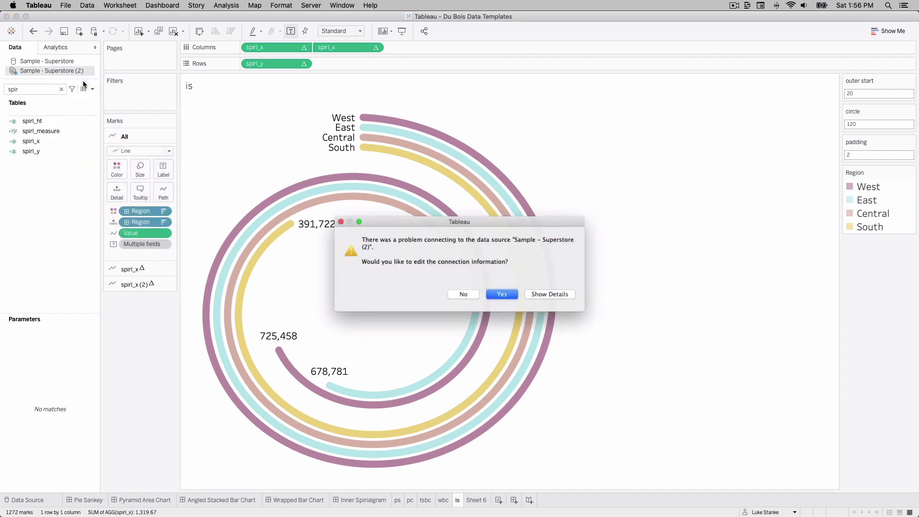
pyautogui.click(506, 294)
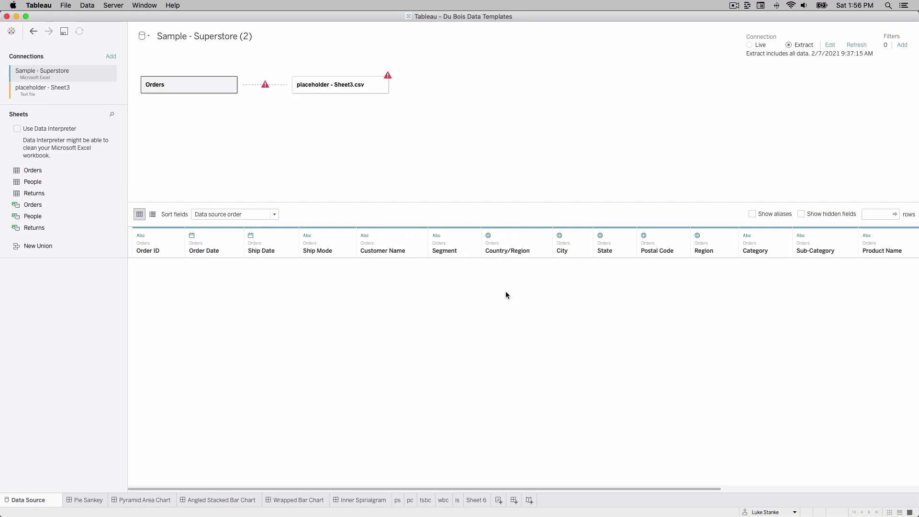
# Step: Remove the placeholder - Sheet3.csv table from the Sample - Superstore (2) data model
pyautogui.moveTo(265, 86)
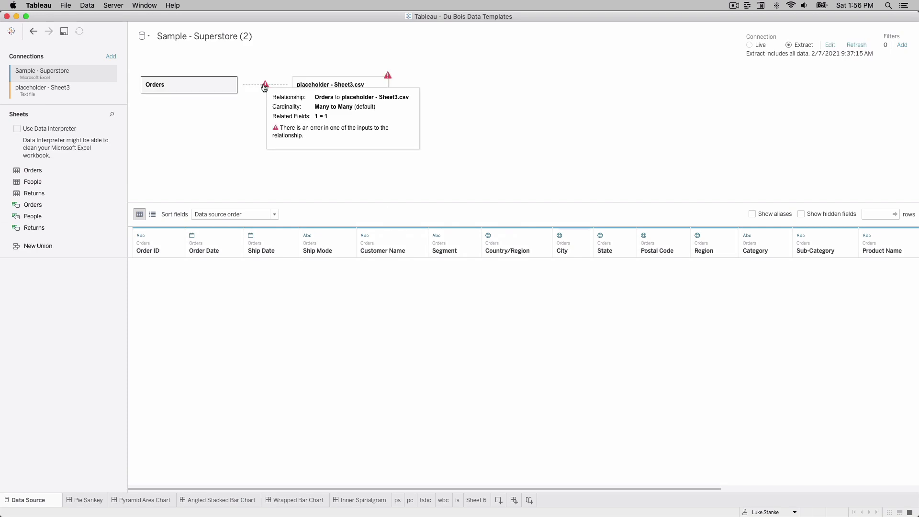
pyautogui.rightClick(312, 86)
pyautogui.click(335, 107)
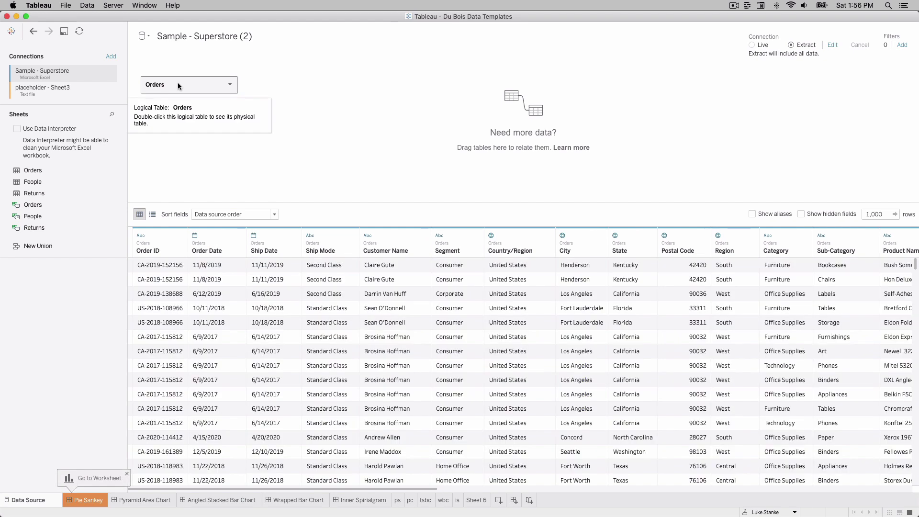
# Step: Edit the placeholder - Sheet3 connection so that it uses placeholder - Sheet3.csv, found by searching Downloads for sheet3
pyautogui.click(41, 91)
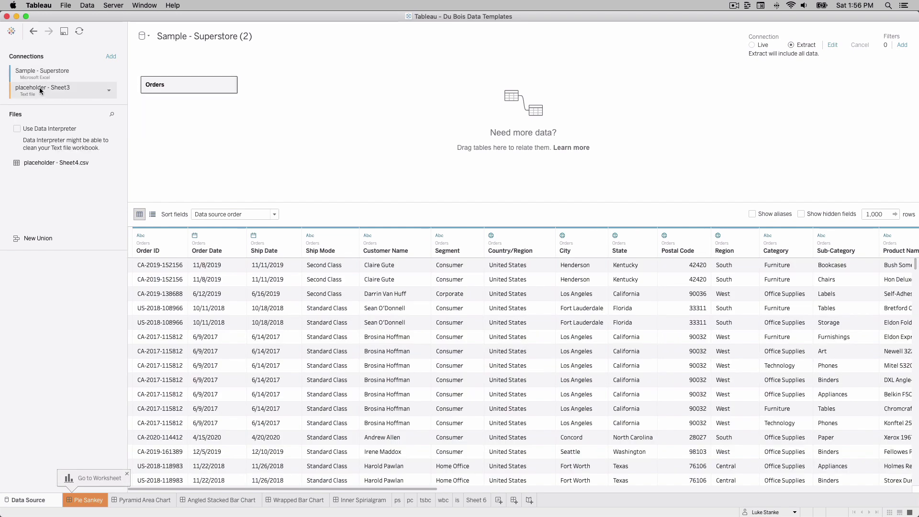
pyautogui.click(110, 93)
pyautogui.click(115, 100)
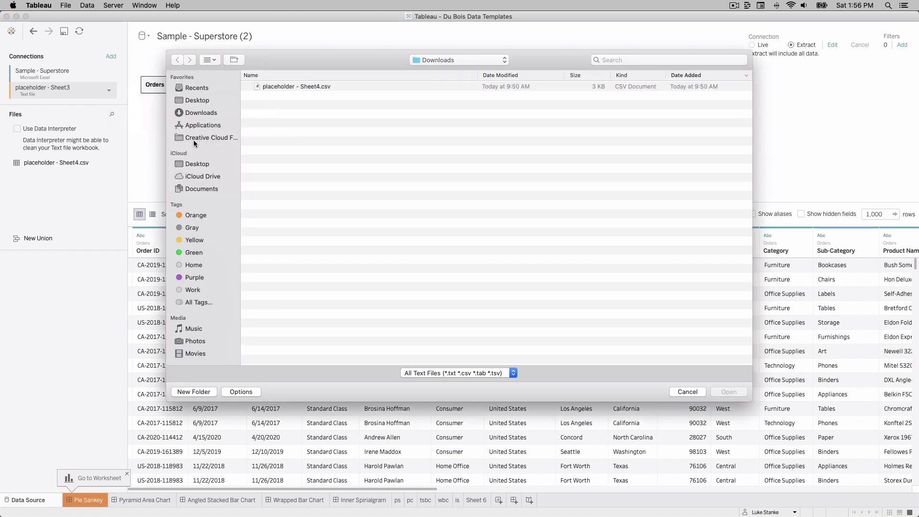
pyautogui.click(205, 114)
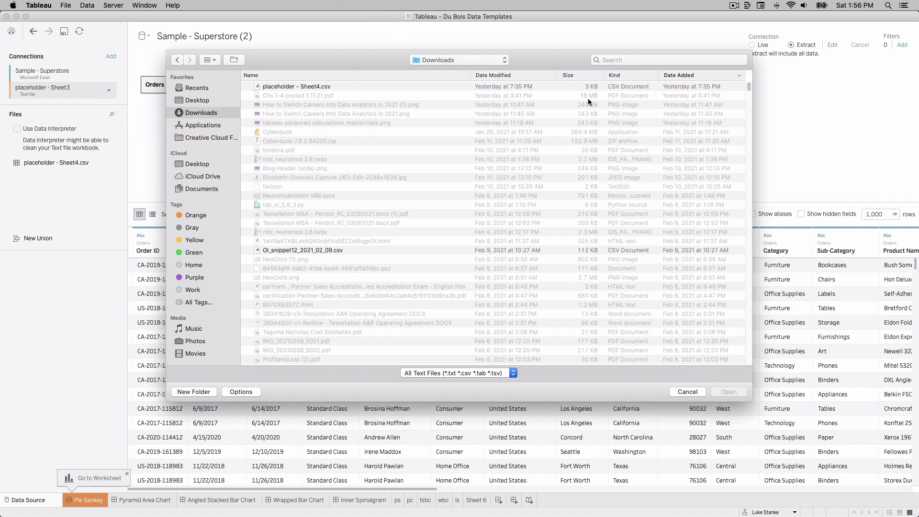
pyautogui.click(638, 62)
pyautogui.write('sheet3')
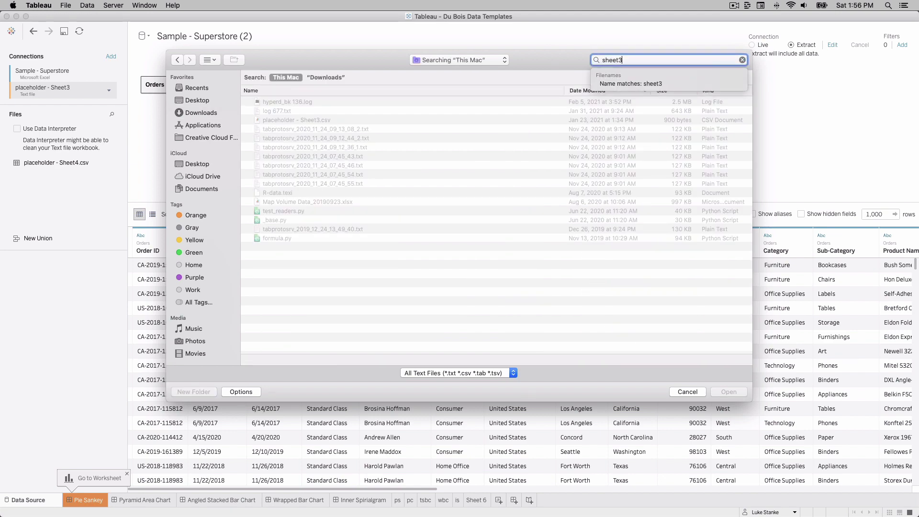
pyautogui.click(344, 78)
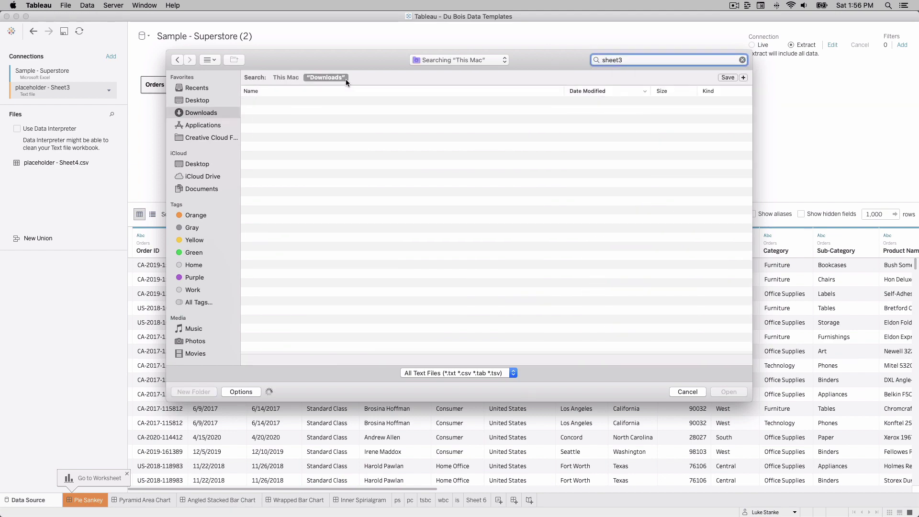
pyautogui.click(308, 103)
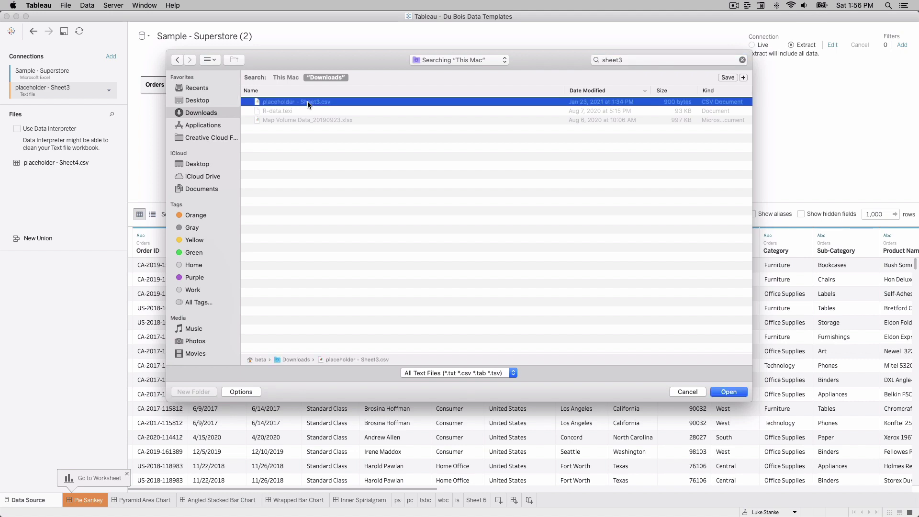
pyautogui.click(729, 392)
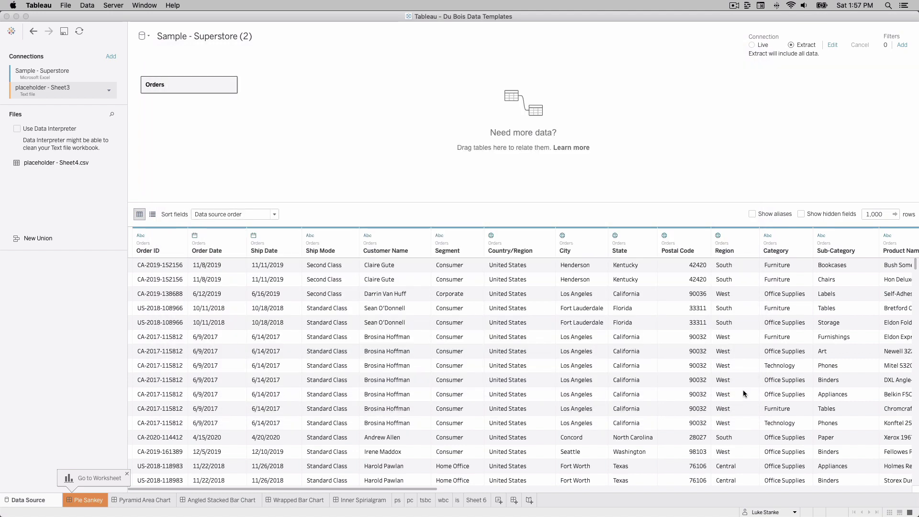
# Step: Find placeholder - Sheet3.csv by filtering the connection's files for sheet3 and add it to the data model beside Orders
pyautogui.click(112, 114)
pyautogui.write('sc')
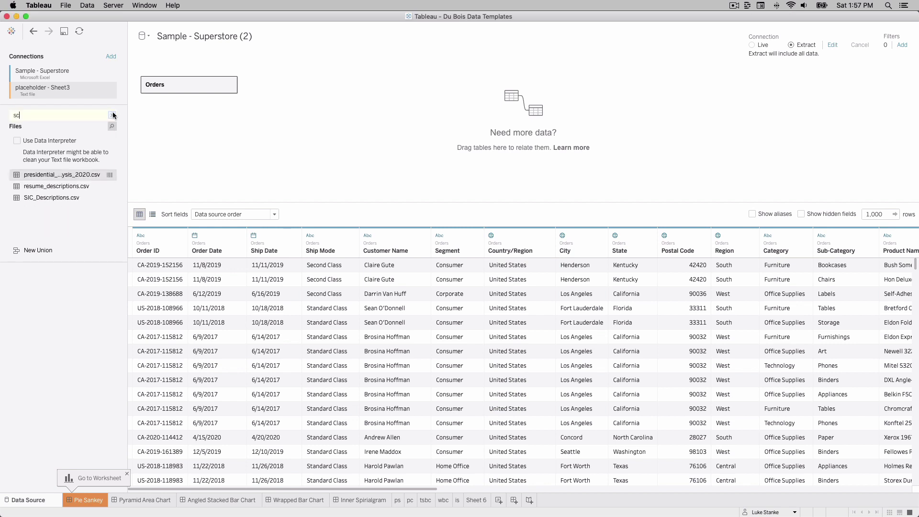
pyautogui.press('BackSpace')
pyautogui.press('BackSpace')
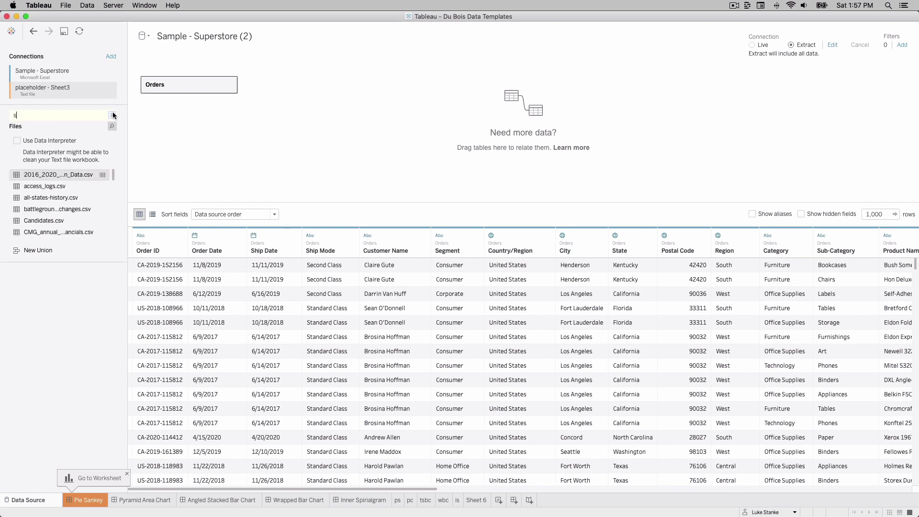
pyautogui.write('shee')
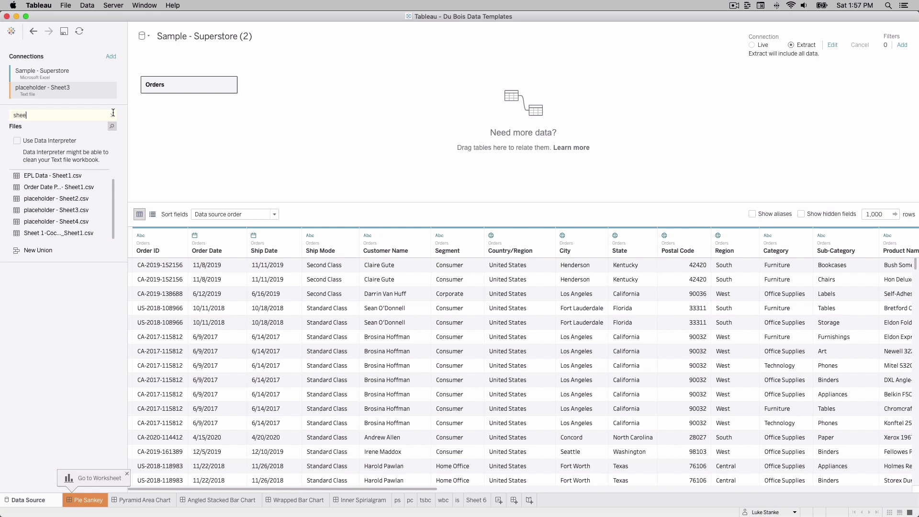
pyautogui.write('t3')
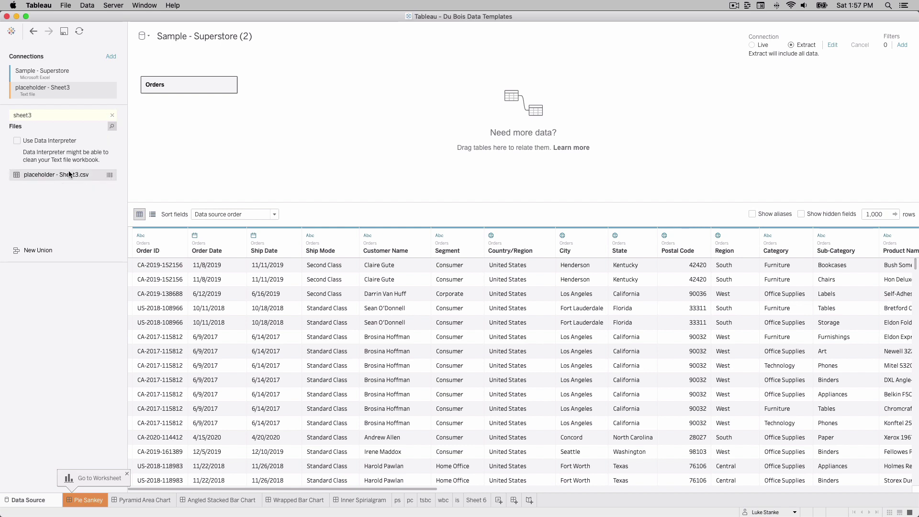
pyautogui.moveTo(70, 175); pyautogui.dragTo(288, 86)
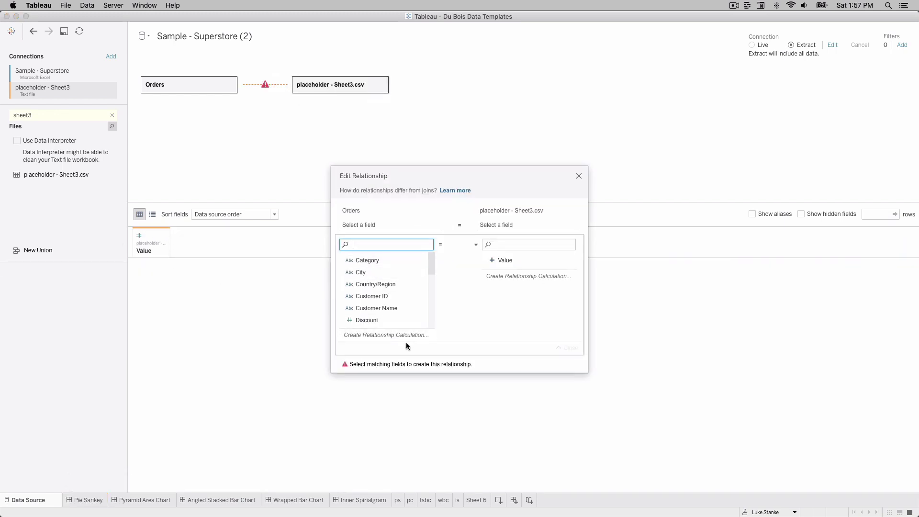
# Step: Relate Orders to placeholder - Sheet3.csv with a relationship calculation of 1 on both sides
pyautogui.click(396, 334)
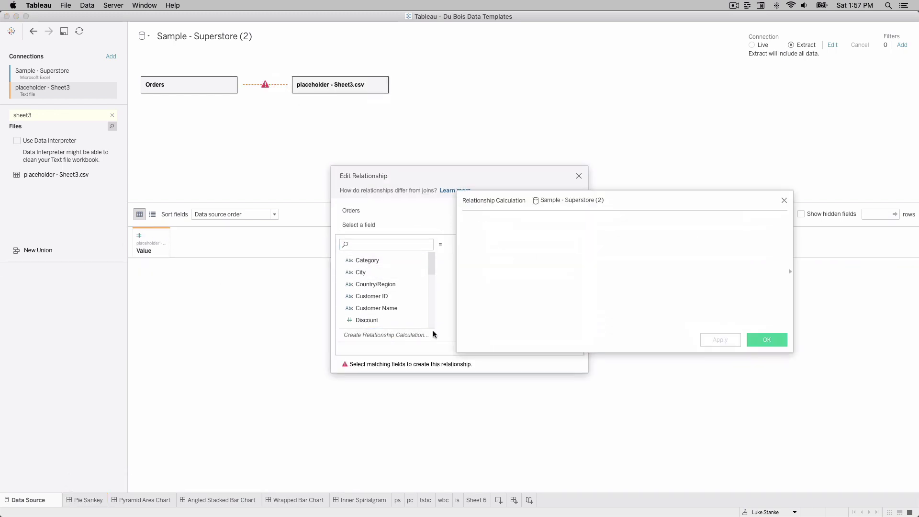
pyautogui.write('1')
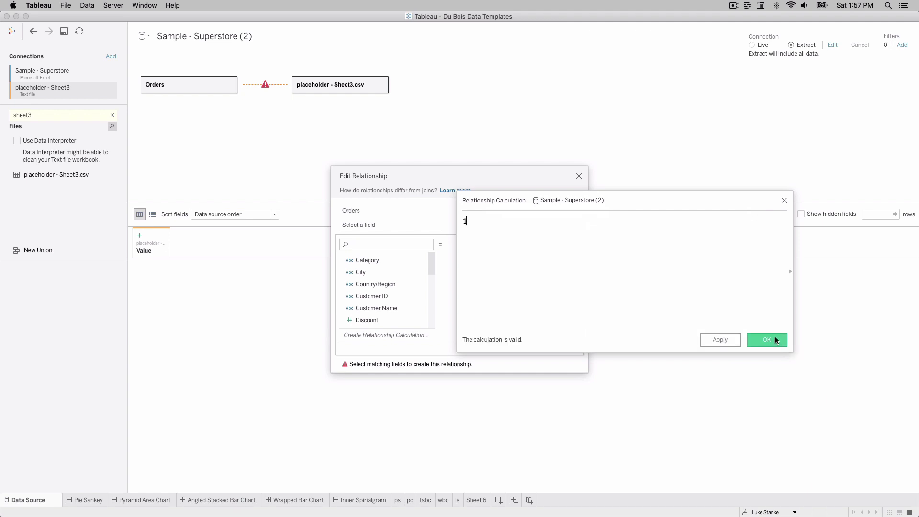
pyautogui.click(776, 340)
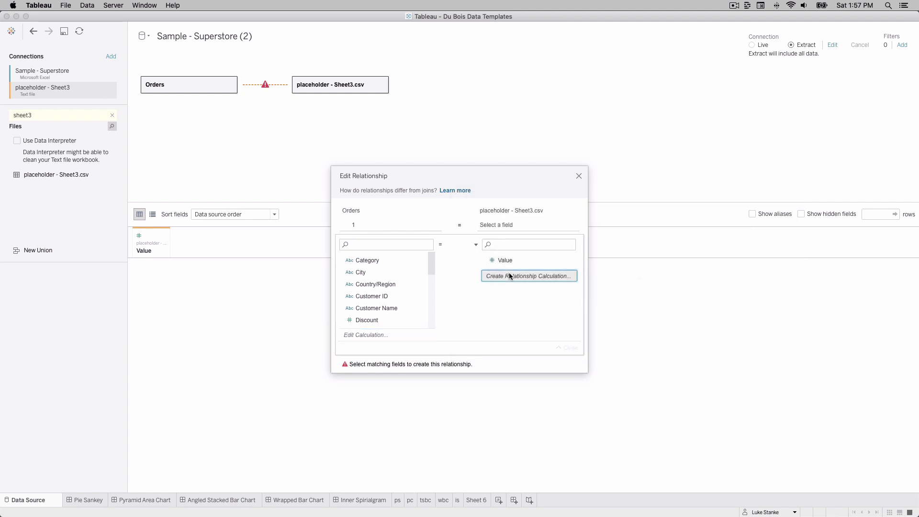
pyautogui.click(510, 273)
pyautogui.write('1')
pyautogui.click(766, 339)
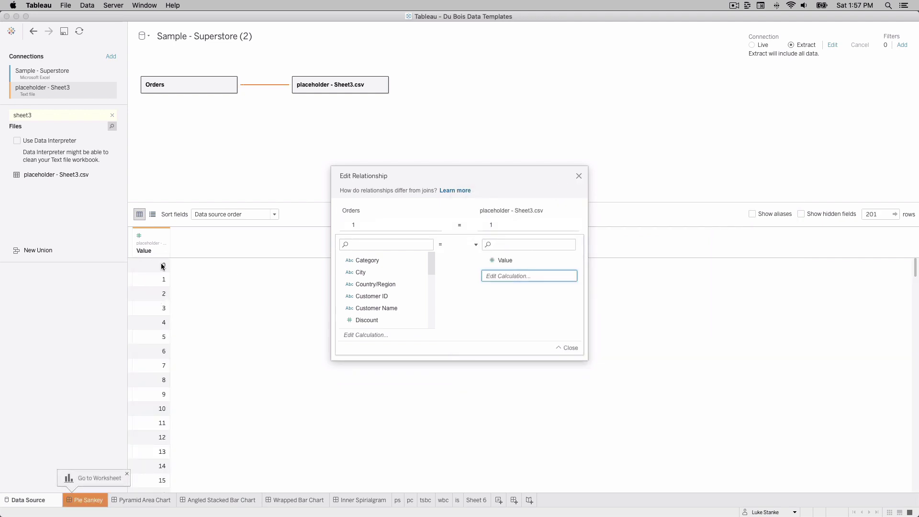
pyautogui.click(579, 176)
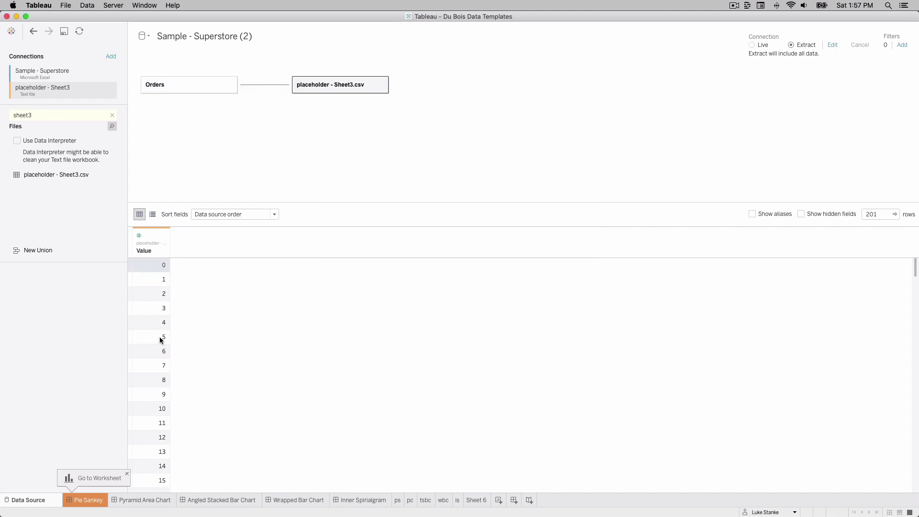
# Step: Review the Value column through its last row, and return to the is worksheet to inspect the spiral's marks
pyautogui.scroll(-5, 163, 339)
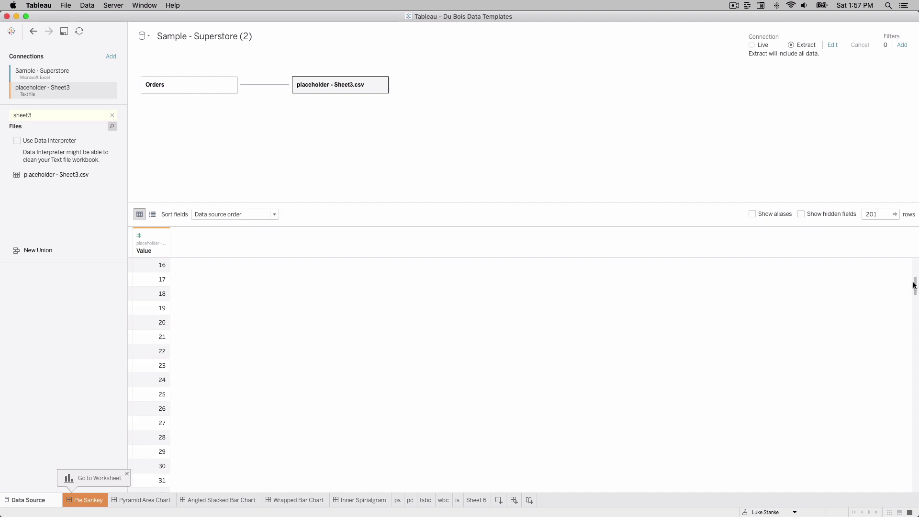
pyautogui.moveTo(915, 286); pyautogui.dragTo(864, 501)
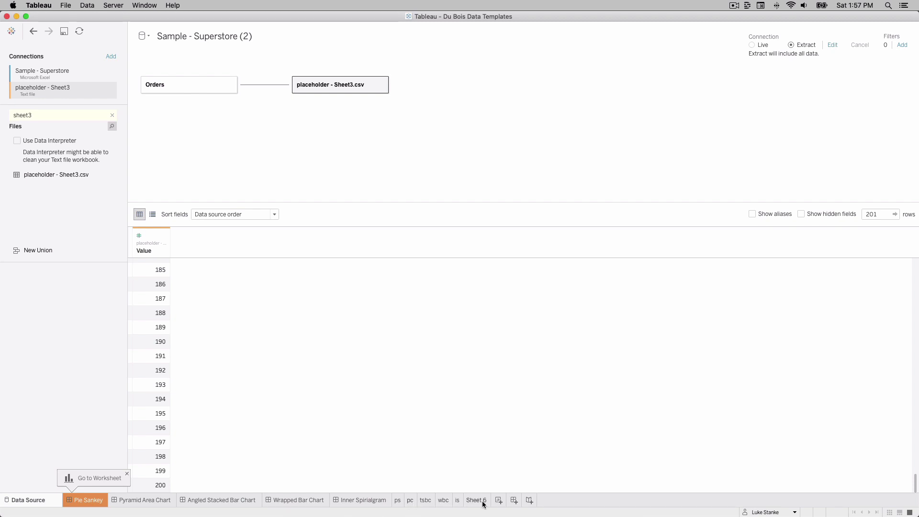
pyautogui.click(458, 503)
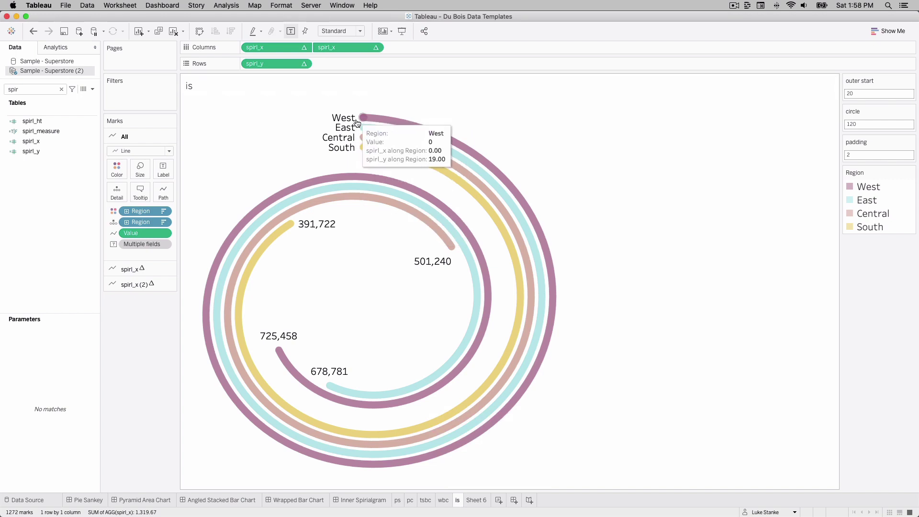
pyautogui.moveTo(361, 152)
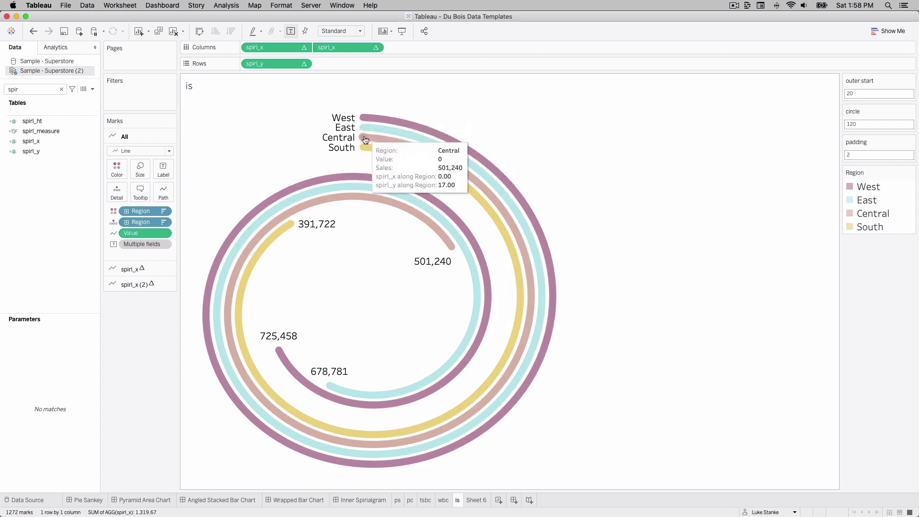
pyautogui.moveTo(498, 154)
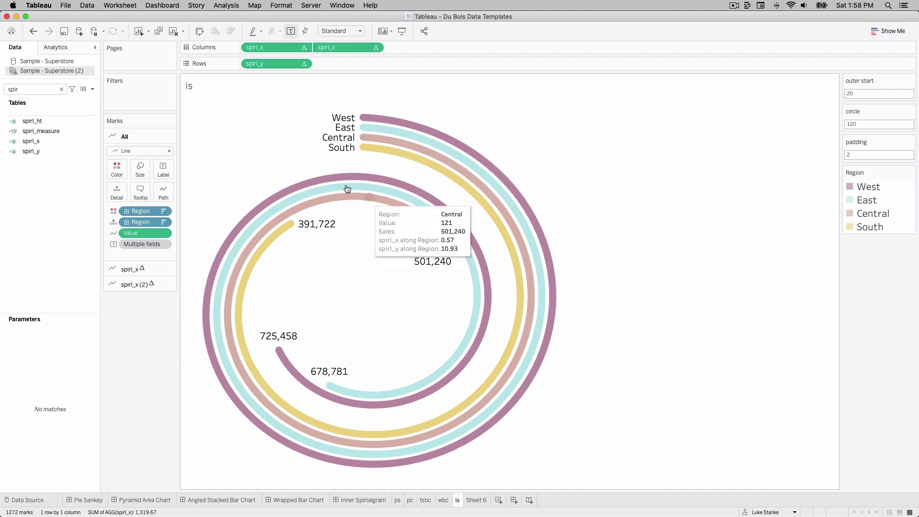
# Step: Try outer start values of 100, 50 and 30 on the spiral chart, and set the parameter back to 20
pyautogui.click(853, 93)
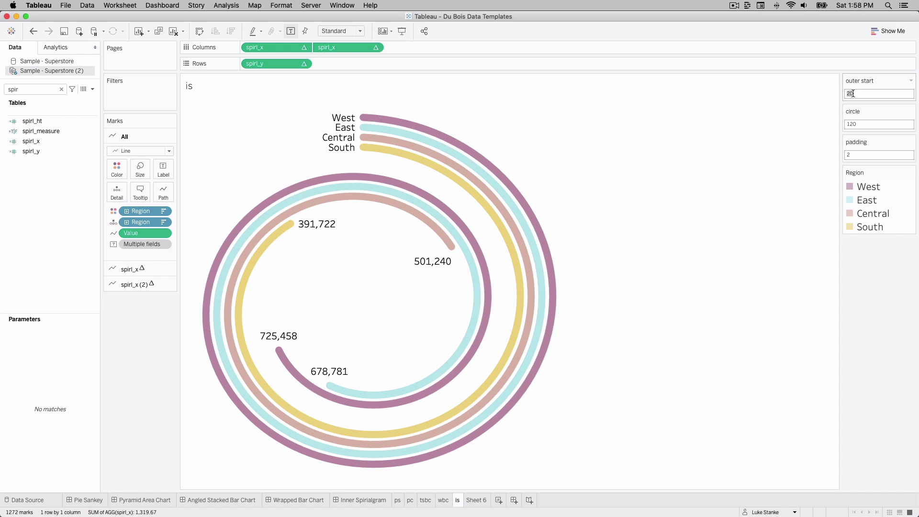
pyautogui.write('100')
pyautogui.press('Return')
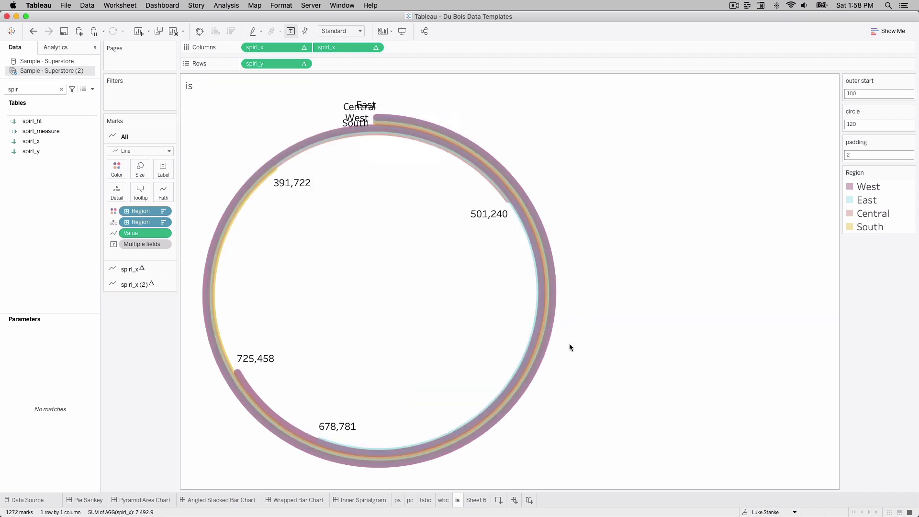
pyautogui.doubleClick(870, 92)
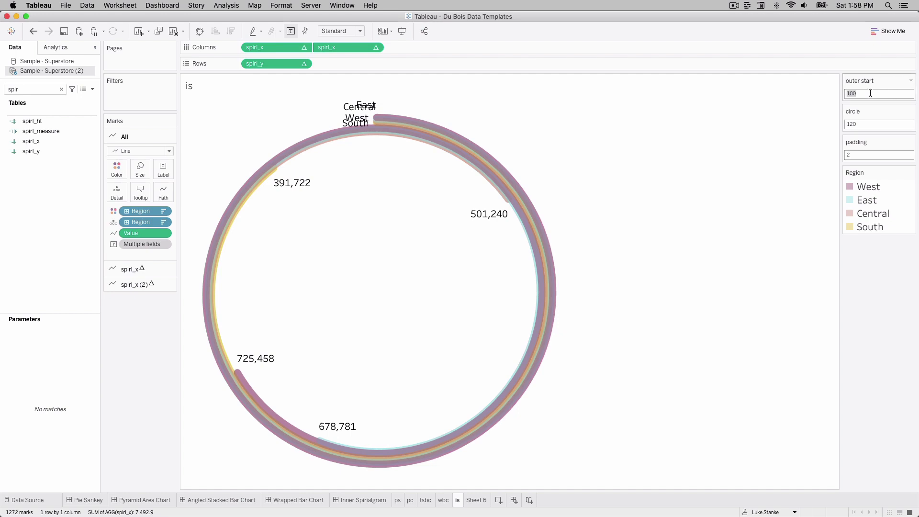
pyautogui.write('50')
pyautogui.press('Return')
pyautogui.doubleClick(870, 93)
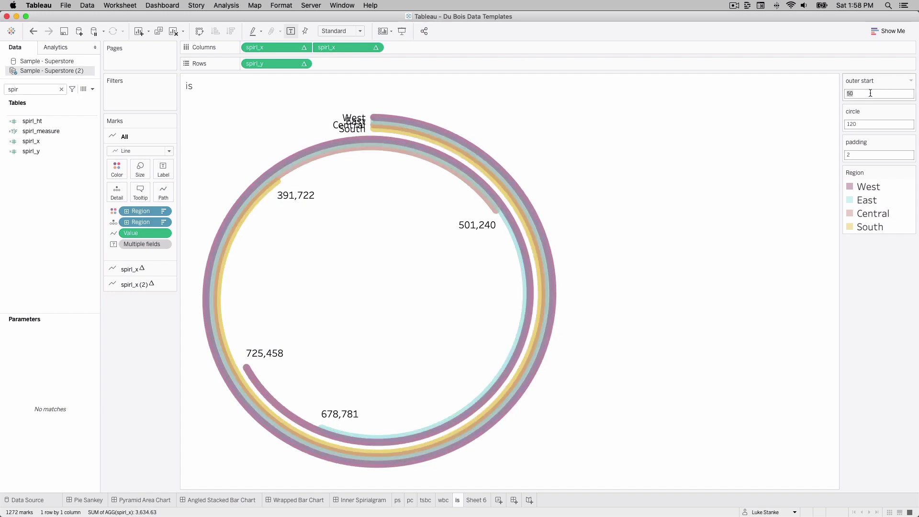
pyautogui.write('30')
pyautogui.press('Return')
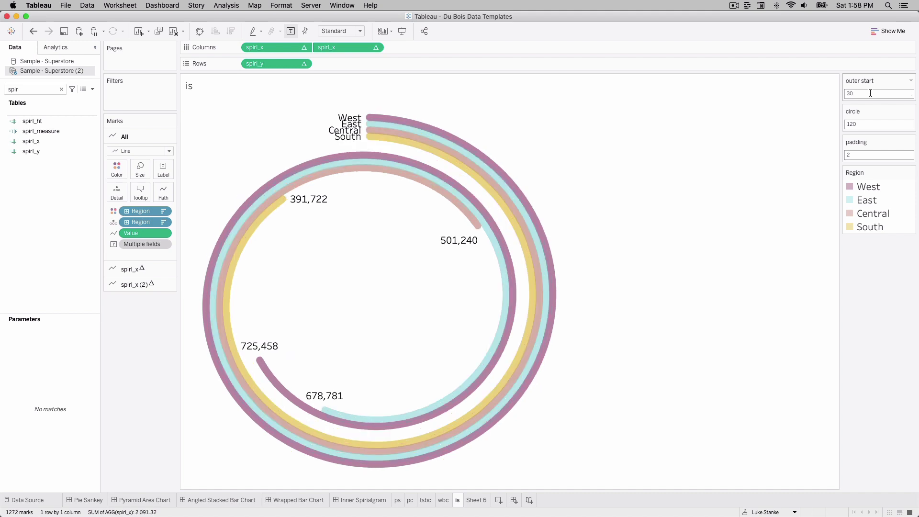
pyautogui.doubleClick(869, 97)
pyautogui.write('20')
pyautogui.press('Return')
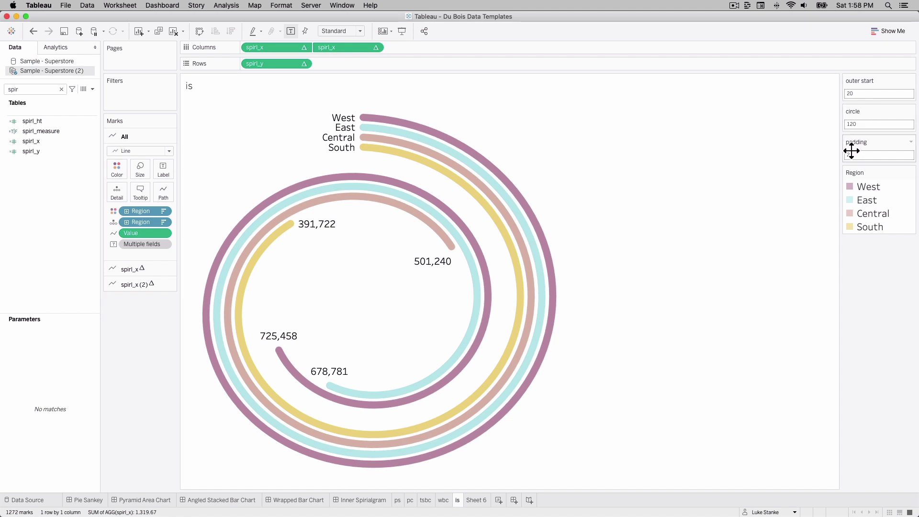
# Step: Try circle values of 100 and 50 on the spiral chart
pyautogui.doubleClick(855, 125)
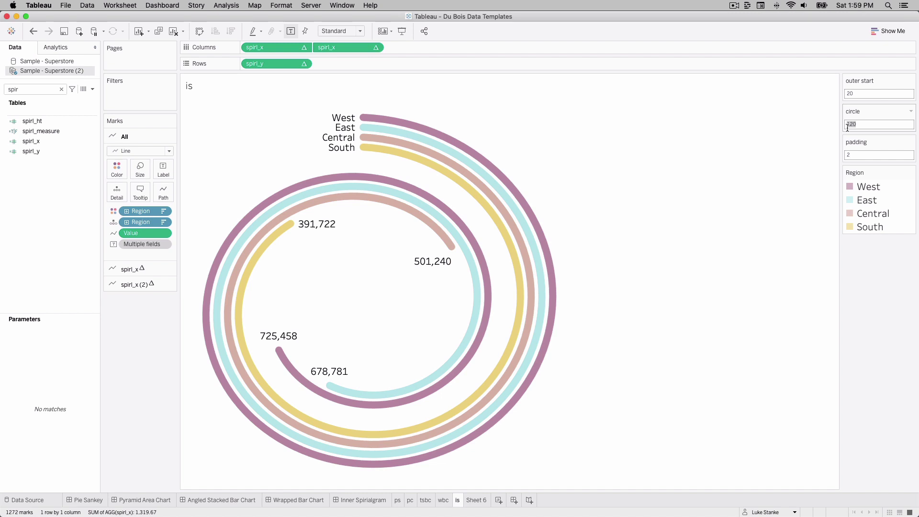
pyautogui.write('100')
pyautogui.press('Return')
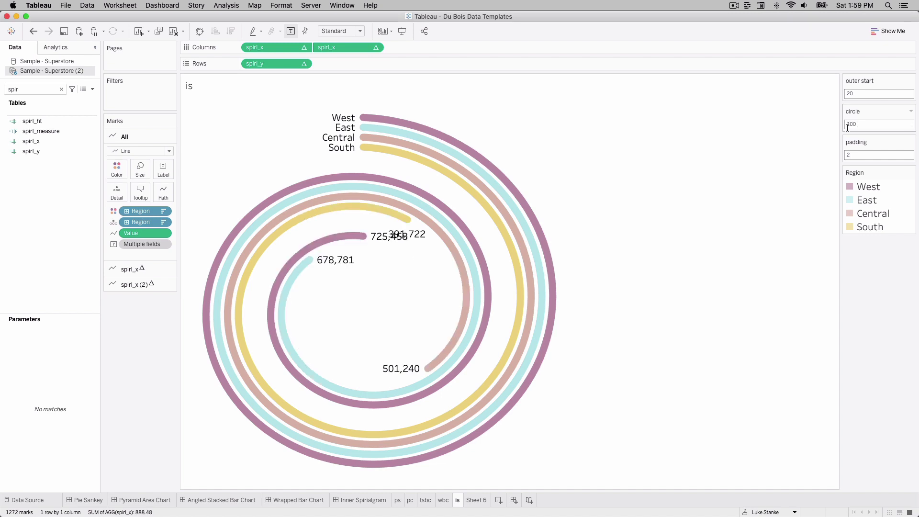
pyautogui.doubleClick(847, 124)
pyautogui.write('60')
pyautogui.press('Return')
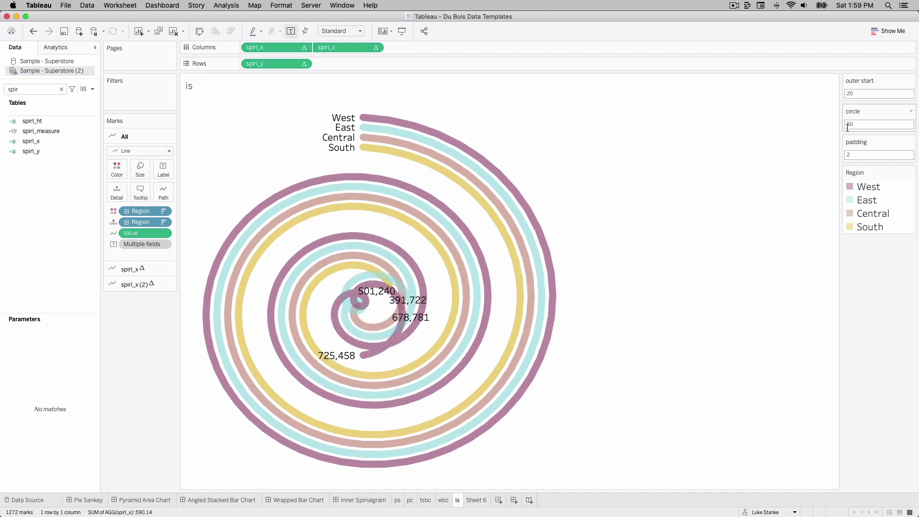
# Step: Try an outer start of 40, and set outer start back to 20 and circle back to 120
pyautogui.doubleClick(857, 94)
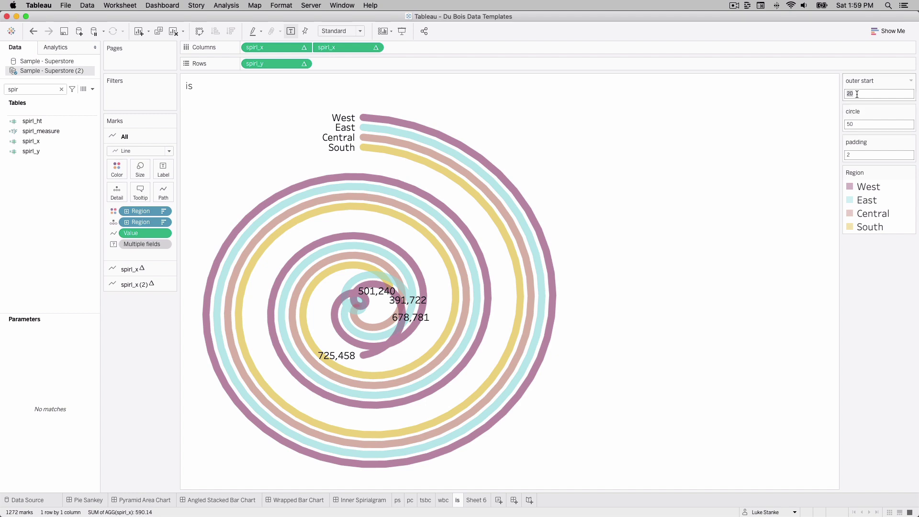
pyautogui.write('40')
pyautogui.press('Return')
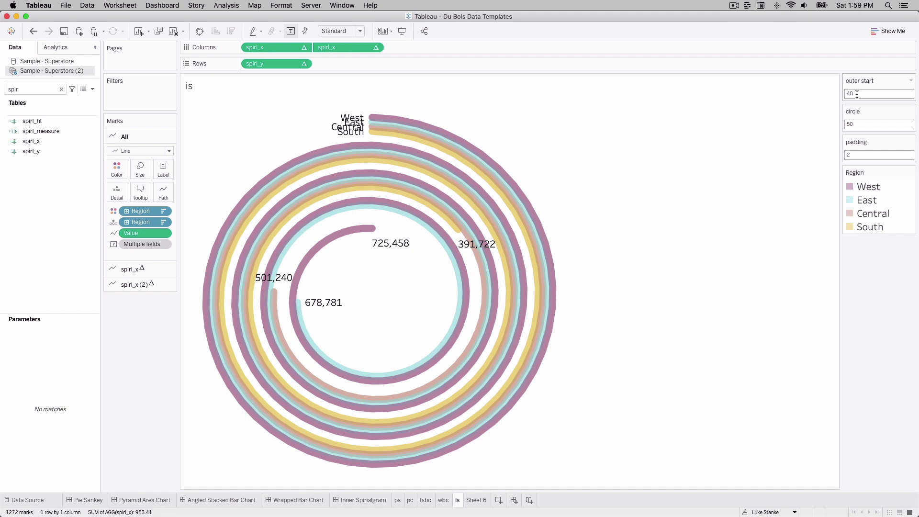
pyautogui.doubleClick(857, 94)
pyautogui.write('20')
pyautogui.doubleClick(860, 124)
pyautogui.write('2')
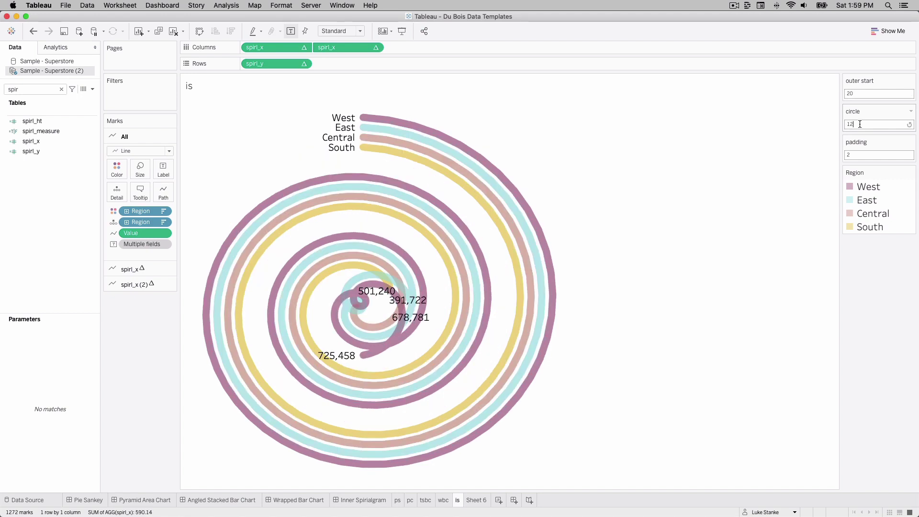
pyautogui.write('0')
pyautogui.press('Return')
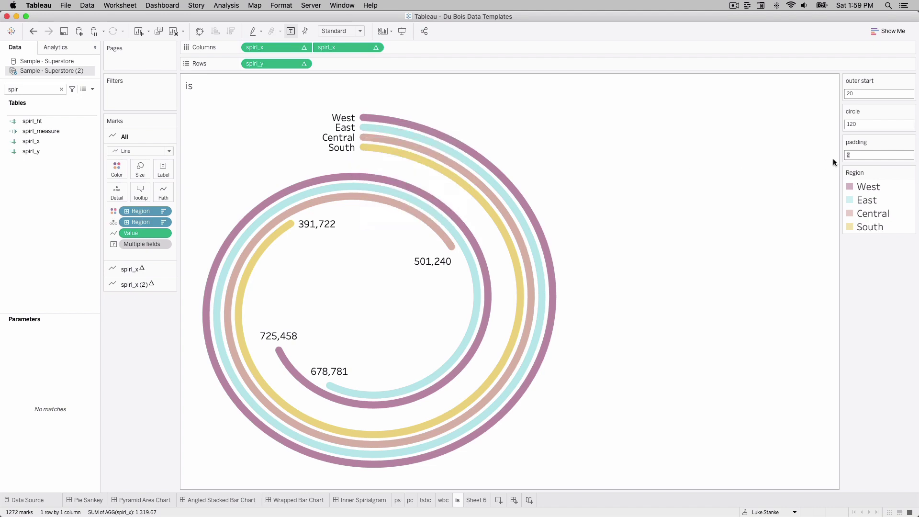
# Step: Try padding values of 4 and 10 on the spiral chart and inspect the inner marks
pyautogui.write('4')
pyautogui.press('Return')
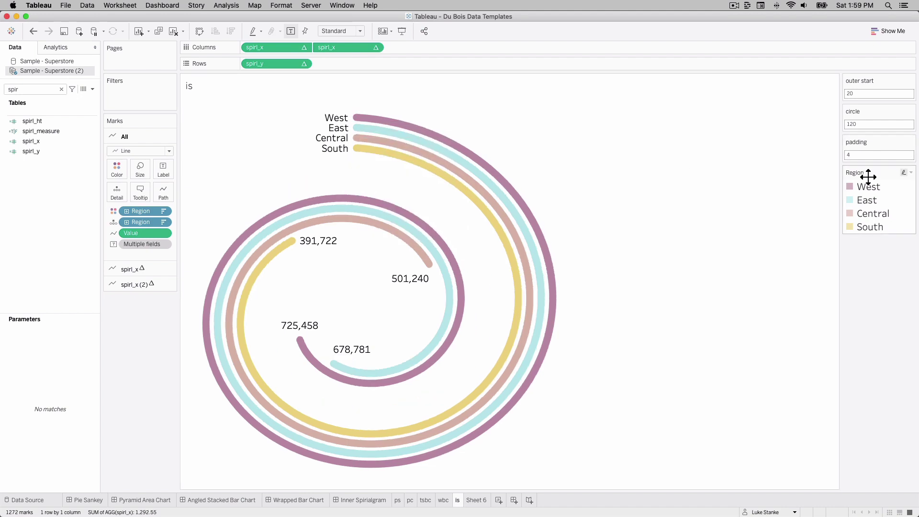
pyautogui.click(870, 153)
pyautogui.write('10')
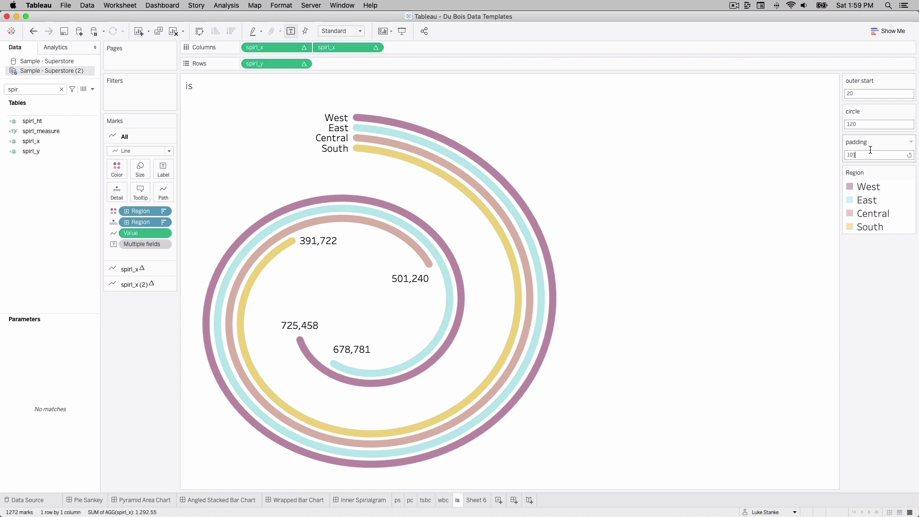
pyautogui.press('Return')
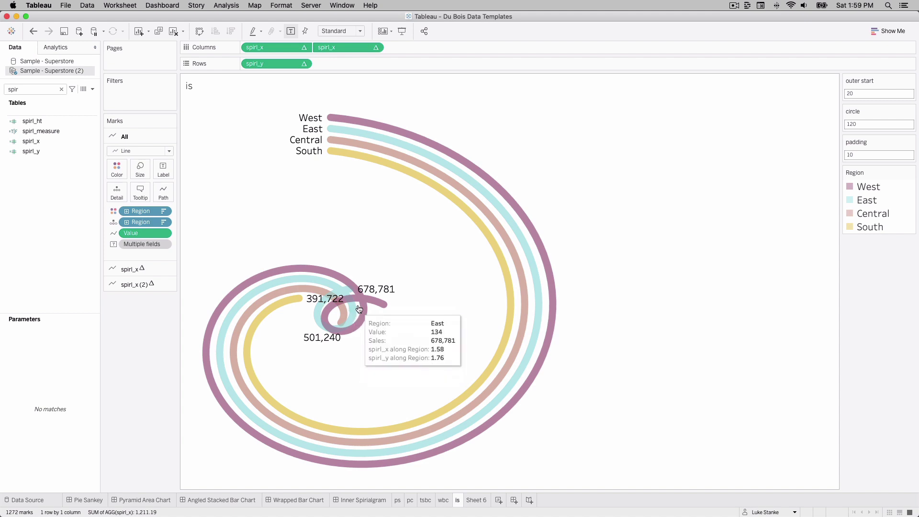
pyautogui.moveTo(354, 307)
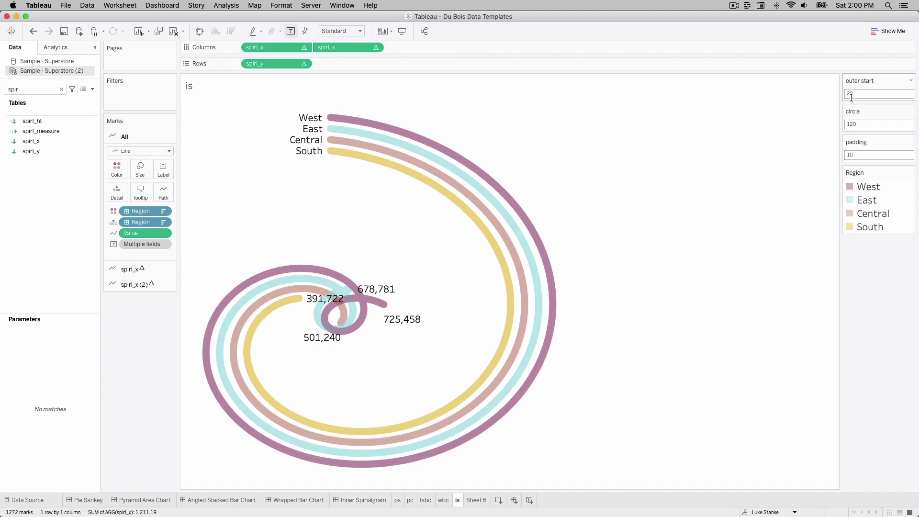
# Step: Try a circle value of 50, and set circle back to 120 and padding back to 2
pyautogui.click(862, 125)
pyautogui.write('50')
pyautogui.press('Return')
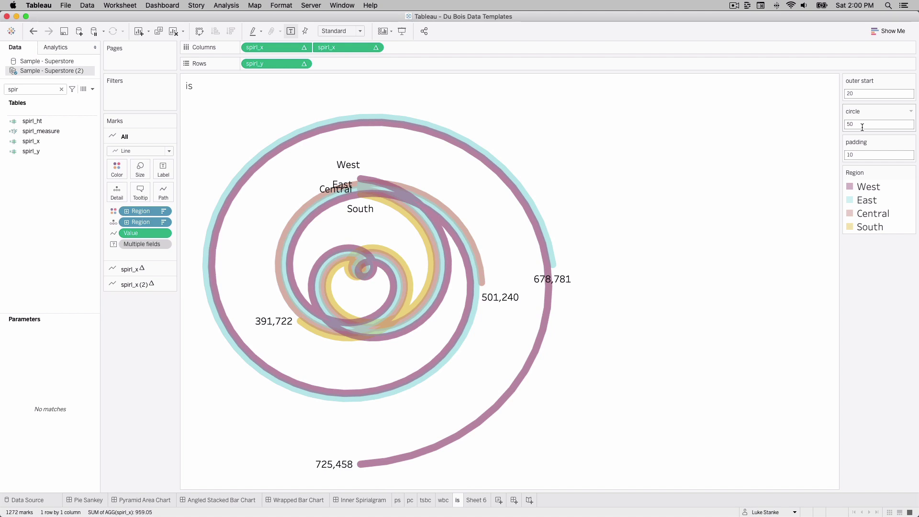
pyautogui.click(861, 123)
pyautogui.write('120')
pyautogui.press('Return')
pyautogui.click(856, 154)
pyautogui.write('2')
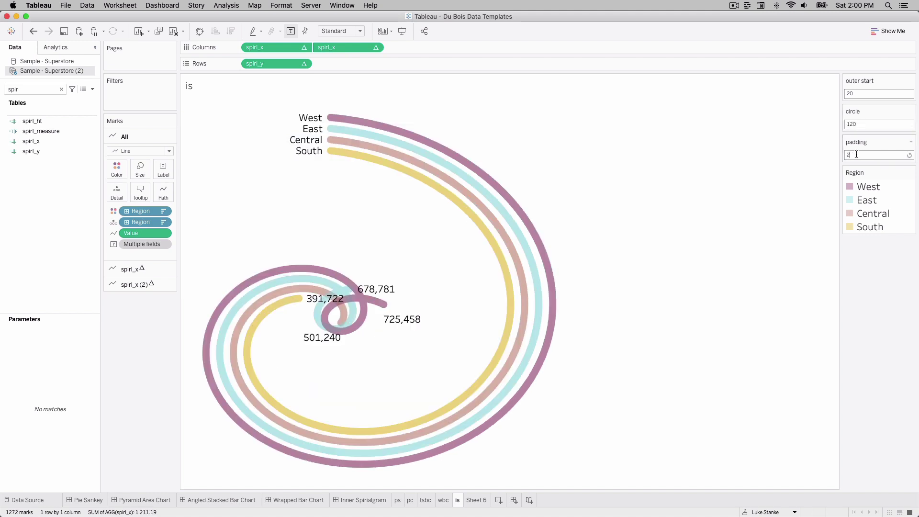
pyautogui.press('Return')
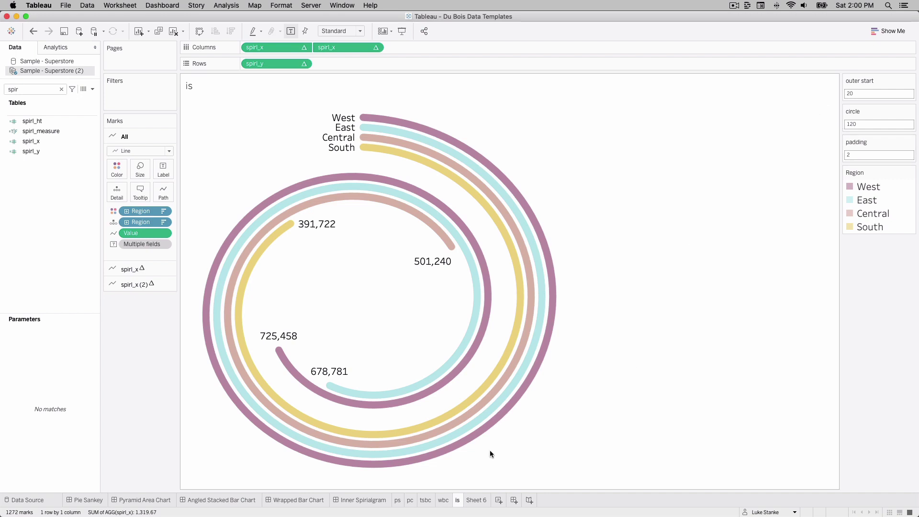
# Step: On Sheet 6, create an integer parameter named start point_ with a current value of 100 and show its control
pyautogui.click(481, 500)
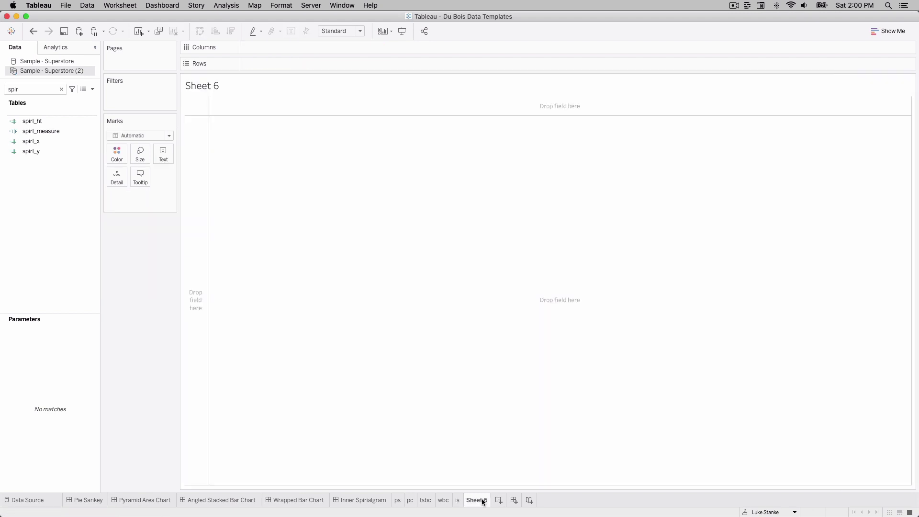
pyautogui.click(92, 89)
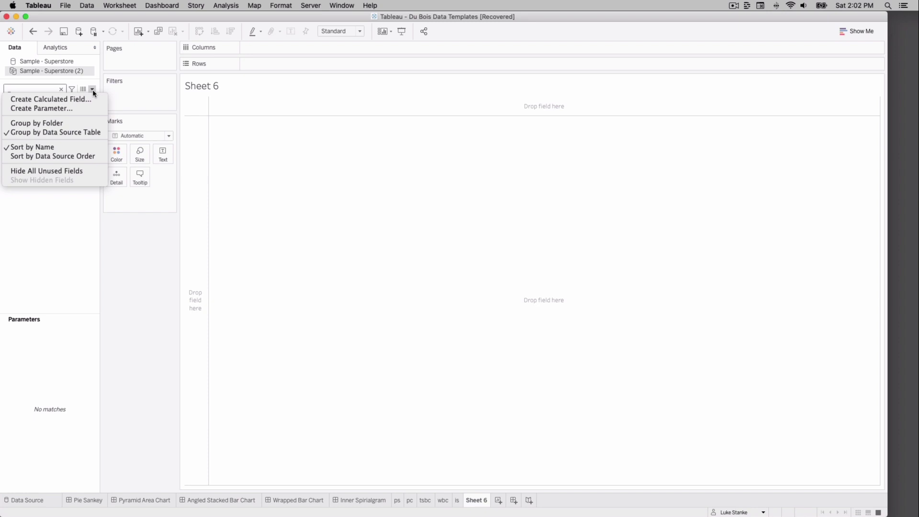
pyautogui.click(65, 108)
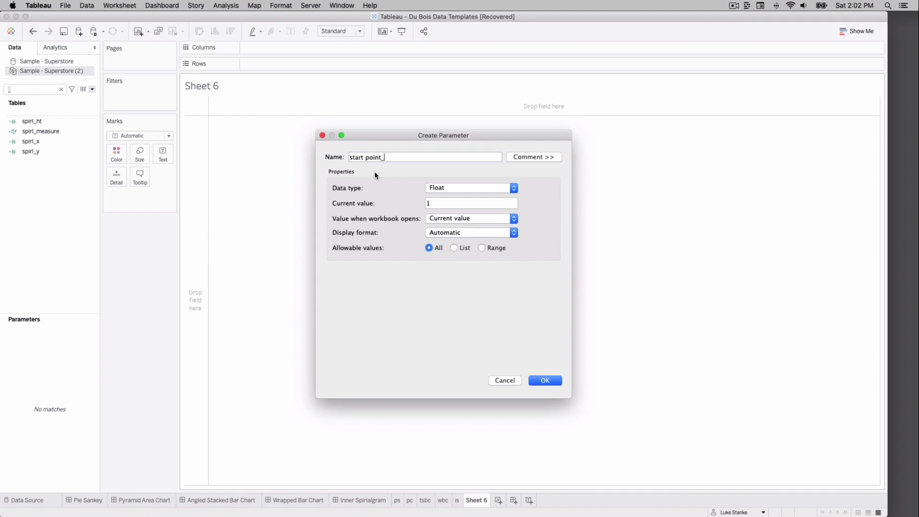
pyautogui.click(439, 189)
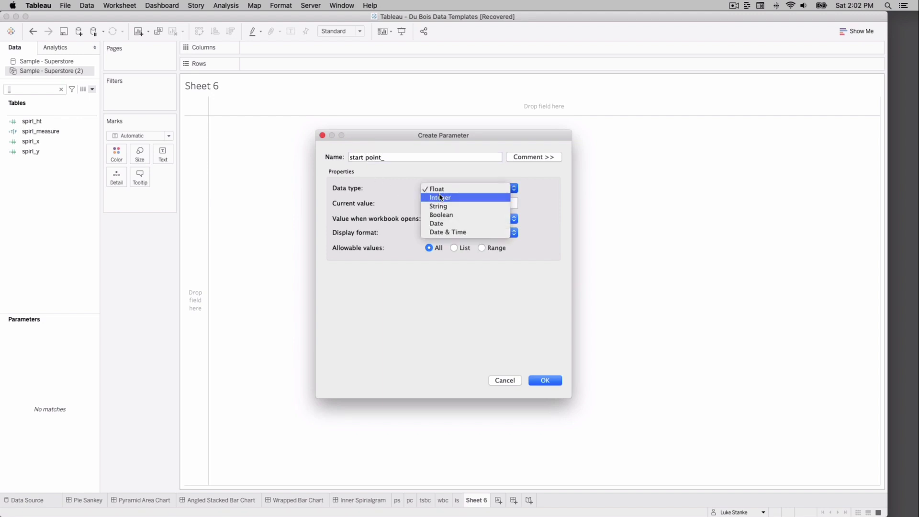
pyautogui.click(440, 197)
pyautogui.click(437, 198)
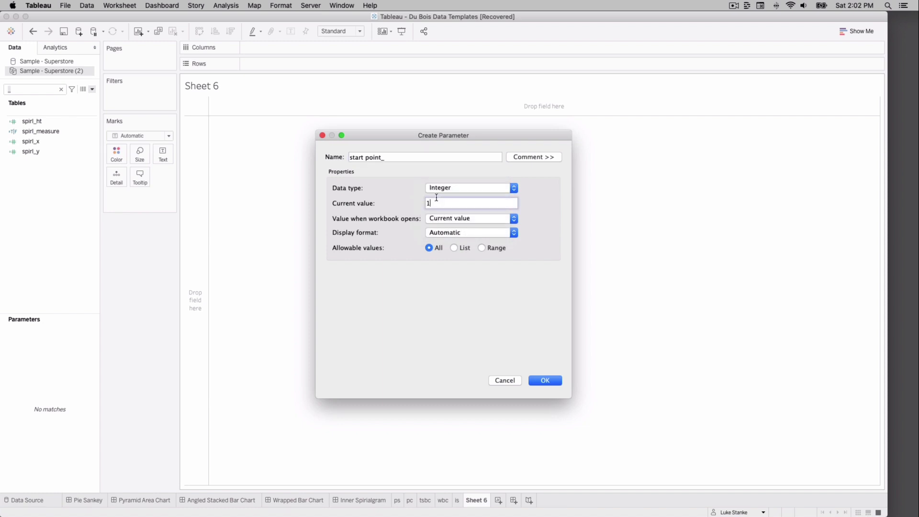
pyautogui.write('000')
pyautogui.press('BackSpace')
pyautogui.click(553, 381)
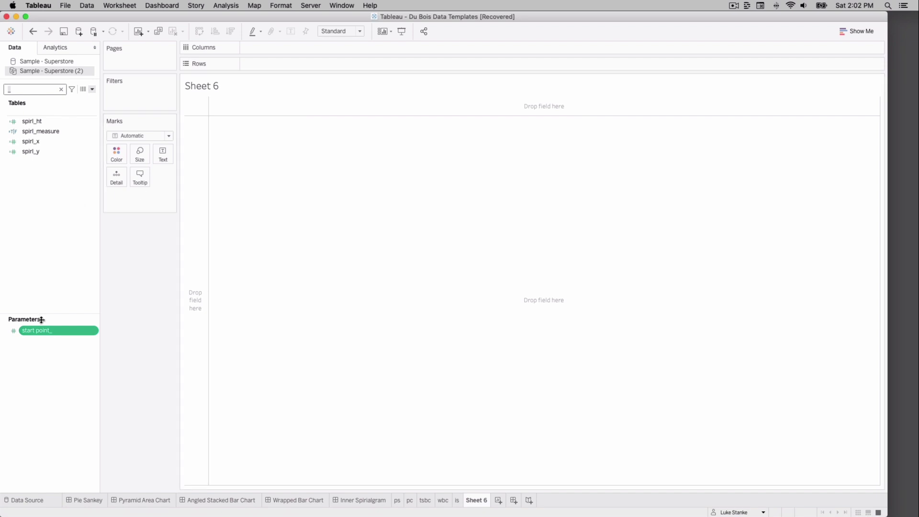
pyautogui.rightClick(62, 332)
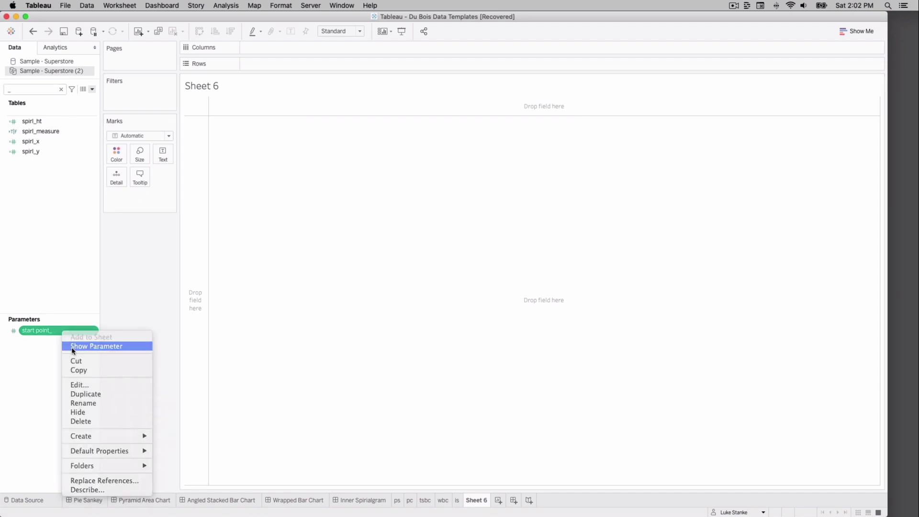
pyautogui.click(71, 347)
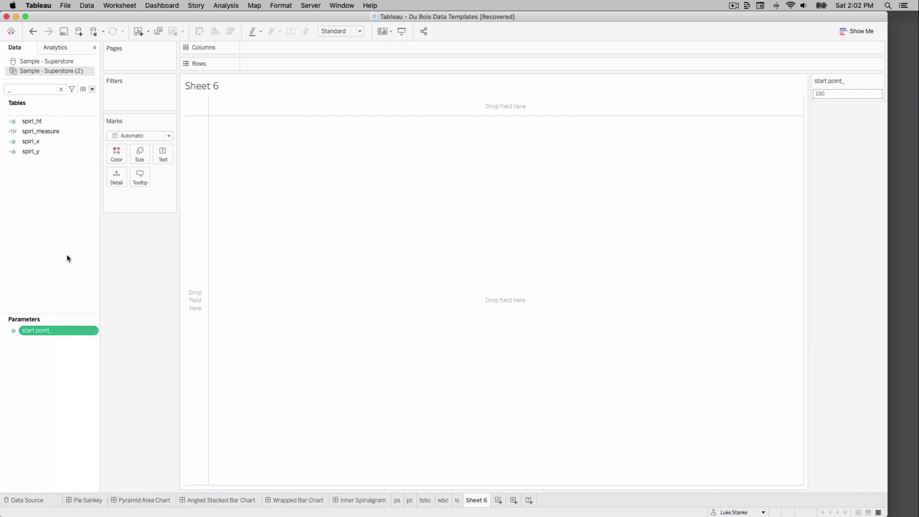
# Step: Create an integer parameter named padding_ with a current value of 2
pyautogui.click(92, 89)
pyautogui.click(90, 108)
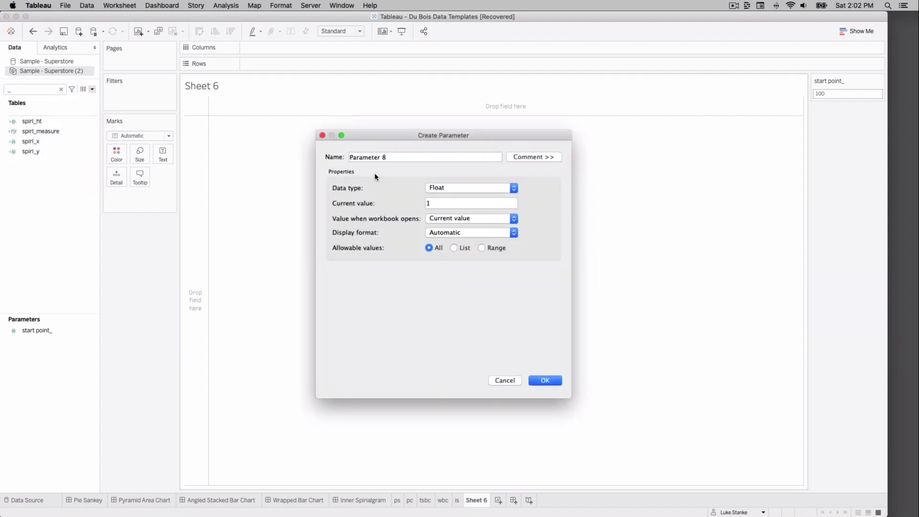
pyautogui.tripleClick(380, 158)
pyautogui.write('padding')
pyautogui.click(472, 188)
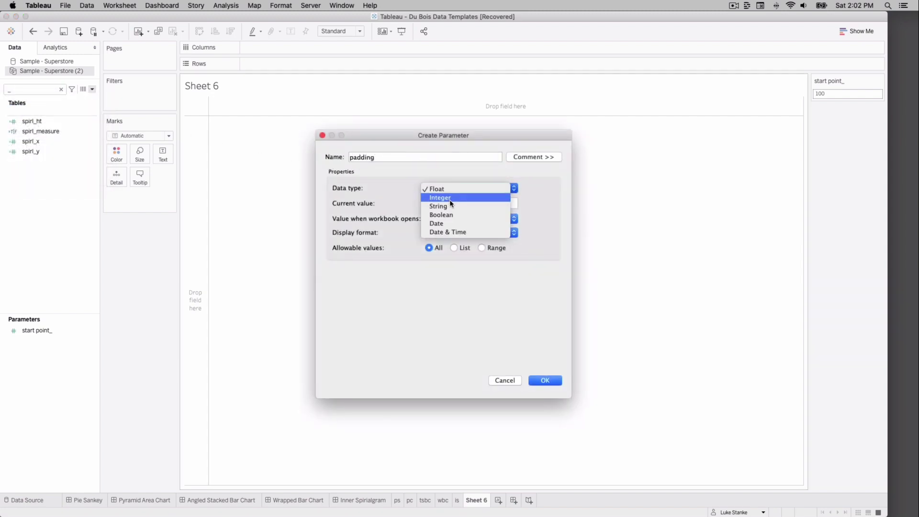
pyautogui.click(450, 197)
pyautogui.write('_')
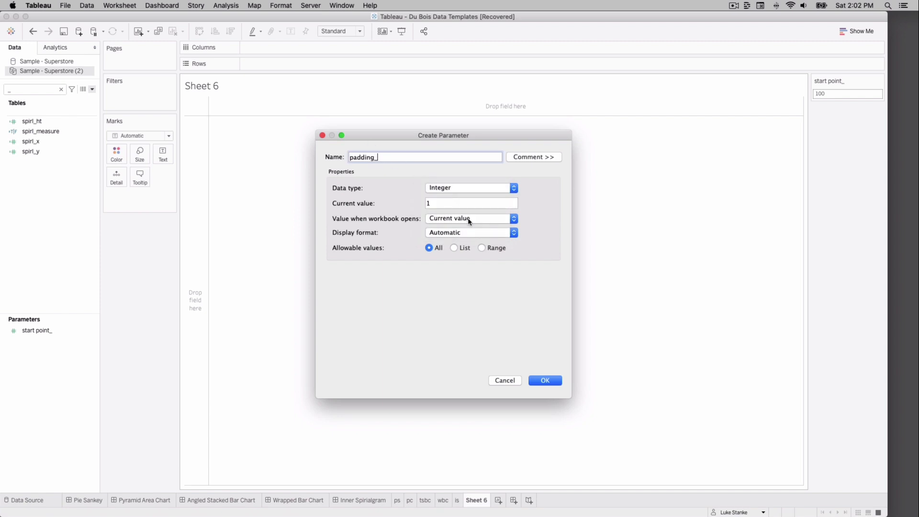
pyautogui.click(451, 206)
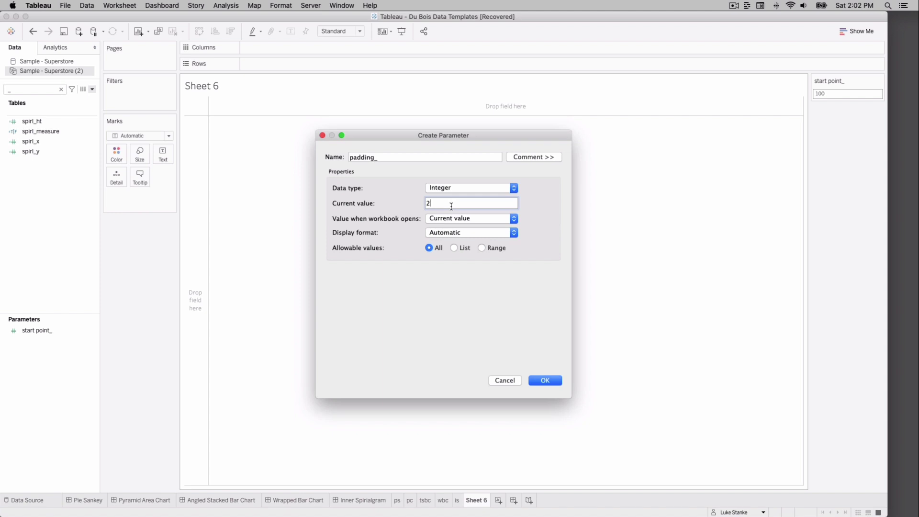
pyautogui.click(533, 379)
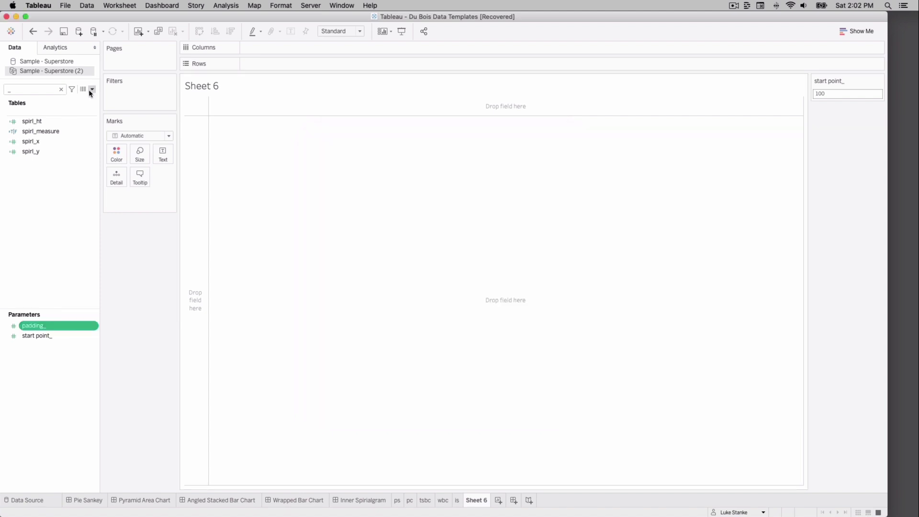
# Step: Create an integer parameter named circle_ with a current value of 100 and show its control on the sheet
pyautogui.click(91, 90)
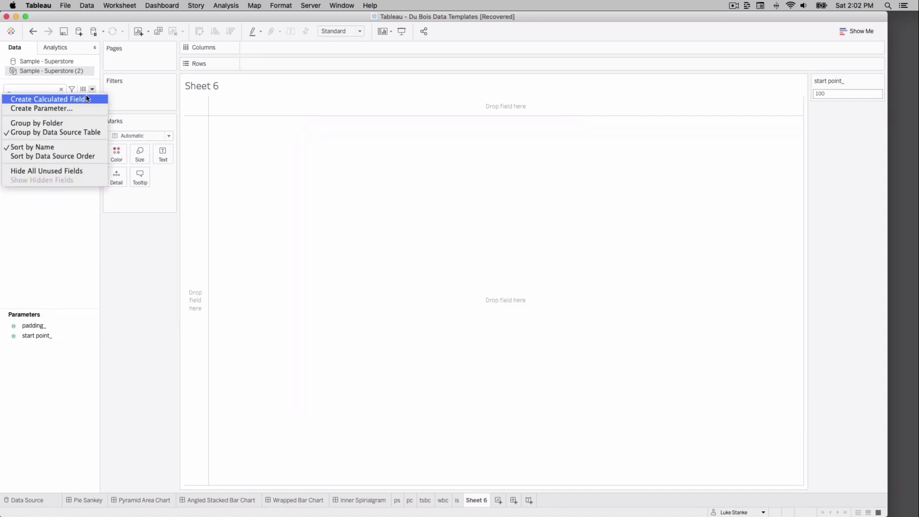
pyautogui.click(86, 108)
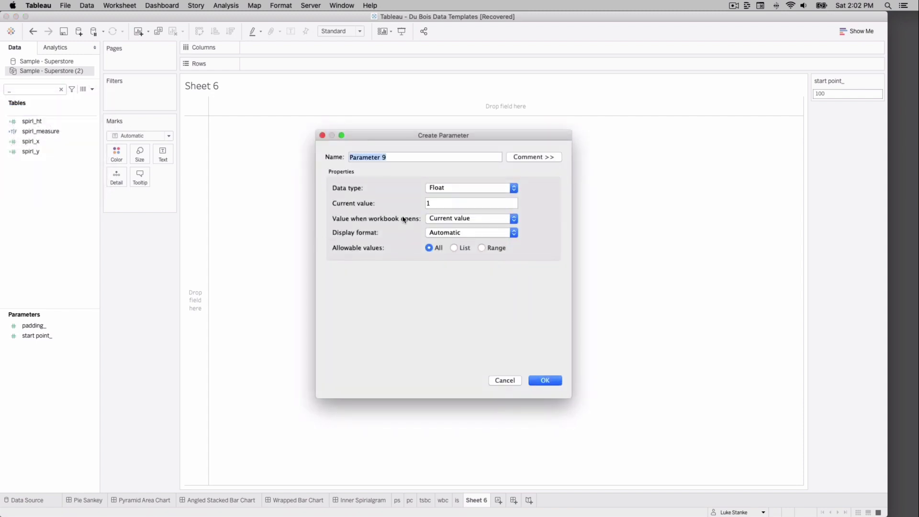
pyautogui.write('co')
pyautogui.write('rcle')
pyautogui.write('_')
pyautogui.click(431, 189)
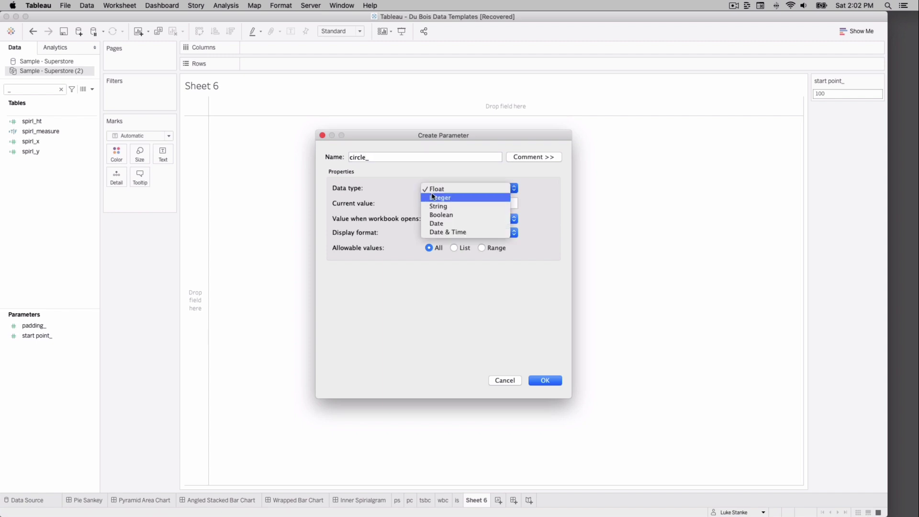
pyautogui.click(432, 197)
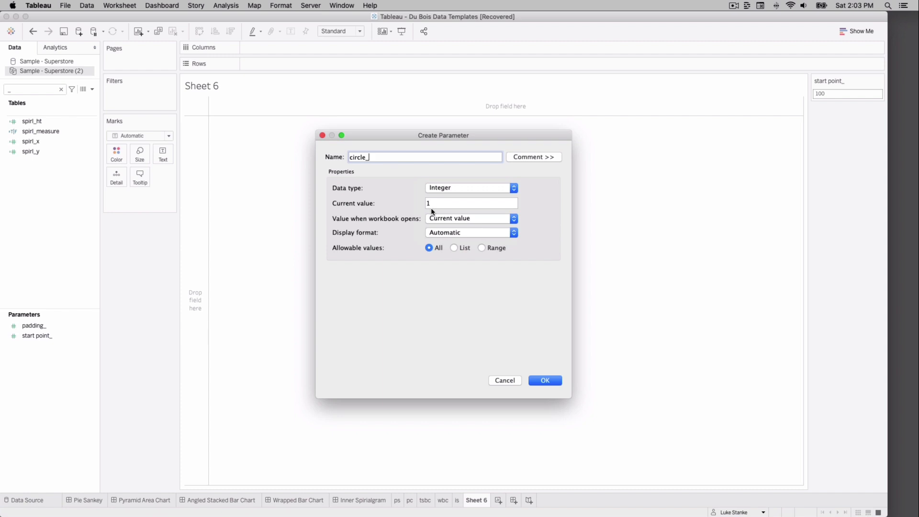
pyautogui.doubleClick(431, 203)
pyautogui.write('100')
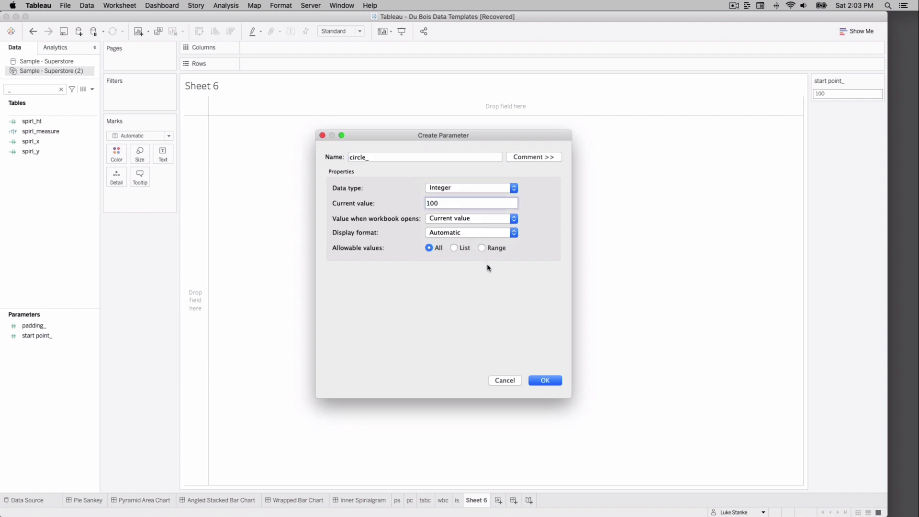
pyautogui.click(540, 382)
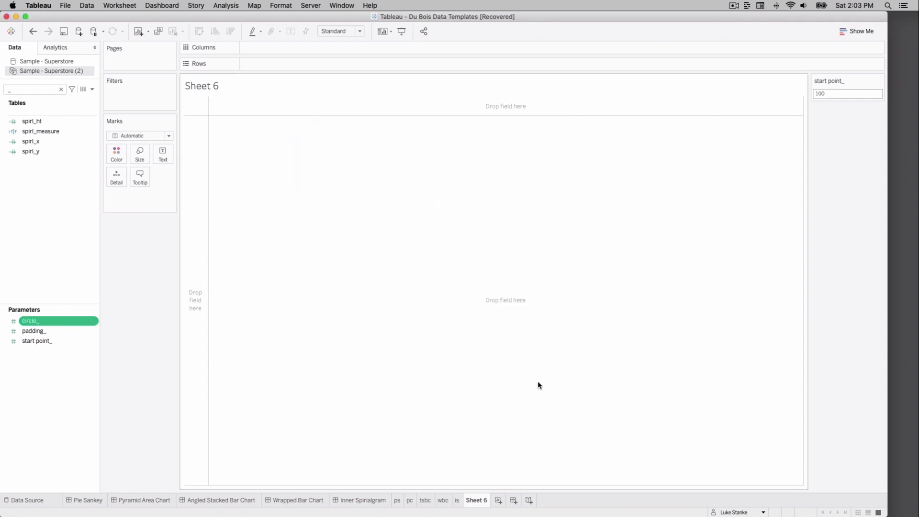
pyautogui.rightClick(61, 321)
pyautogui.click(77, 340)
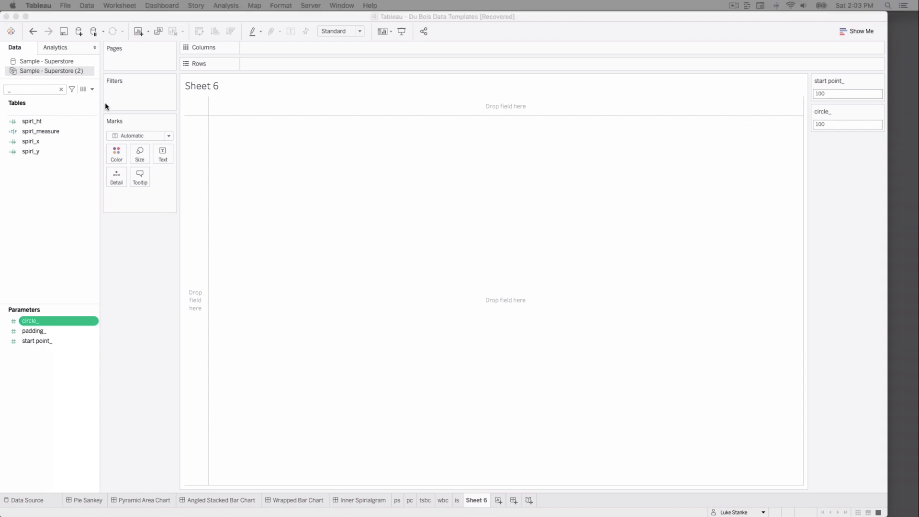
# Step: Create a calculated field named sprl_ht_ in the Sample - Superstore (2) data source
pyautogui.click(92, 89)
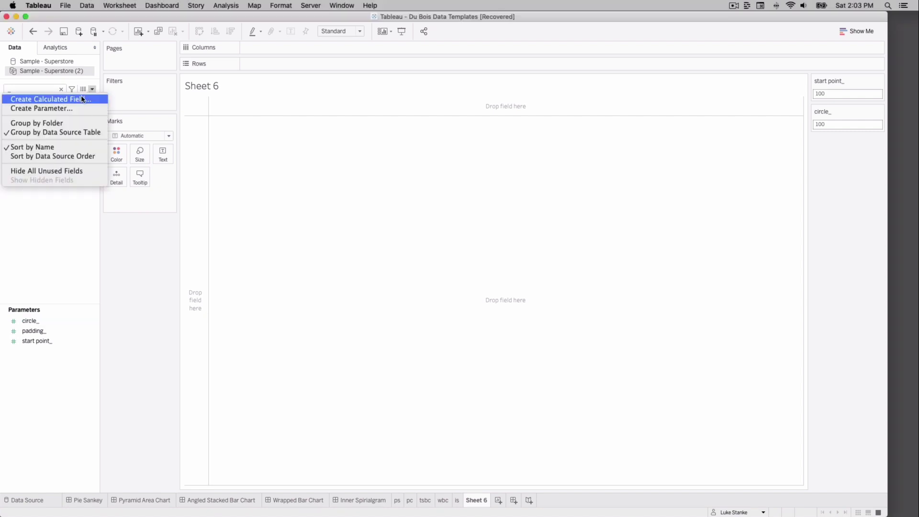
pyautogui.click(81, 99)
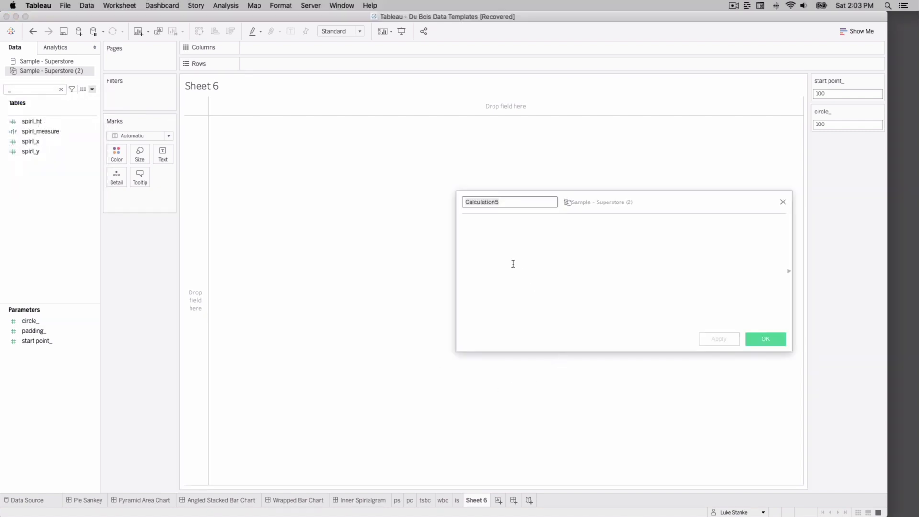
pyautogui.write('sprl_')
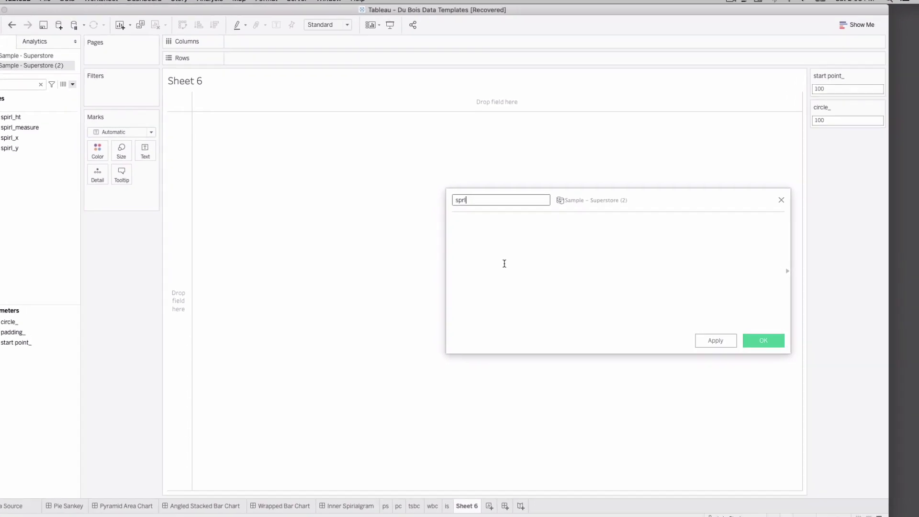
pyautogui.write('ht_')
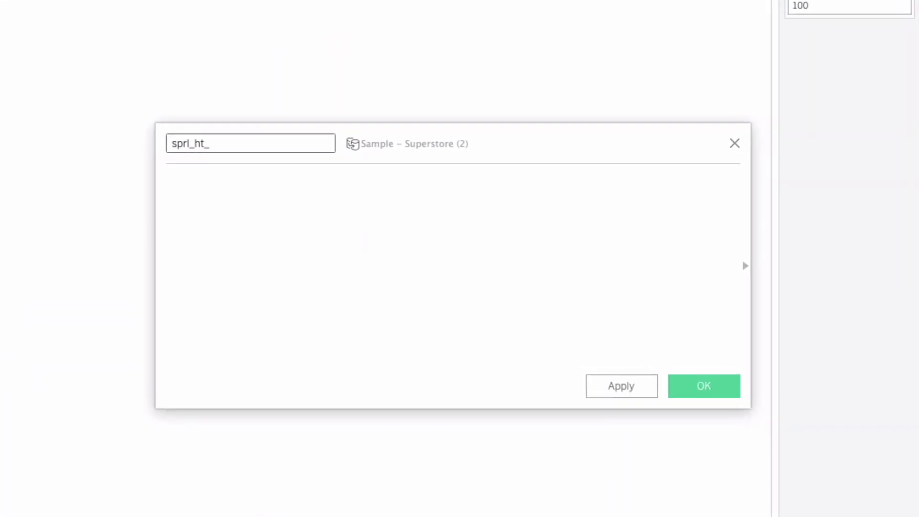
# Step: Begin the sprl_ht_ formula with ([start point_] - INDEX()), enclosed in parentheses
pyautogui.click(457, 300)
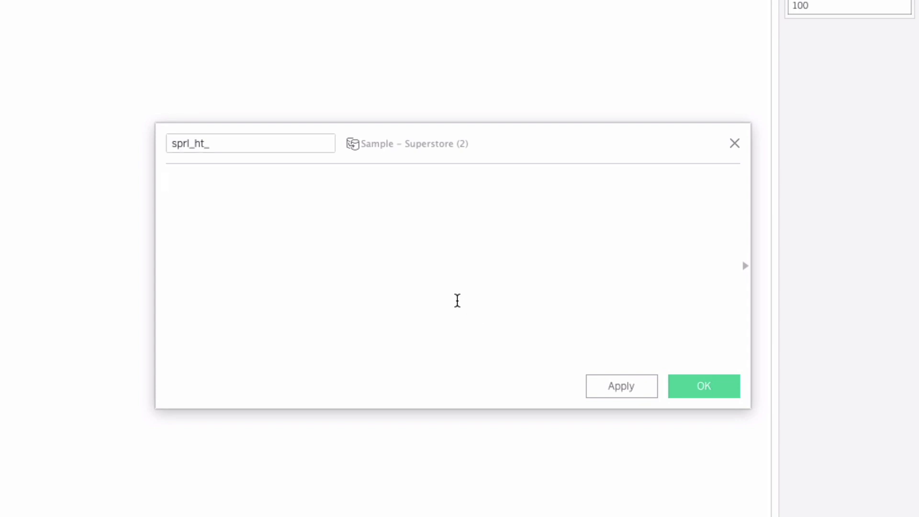
pyautogui.write('sta')
pyautogui.press('Return')
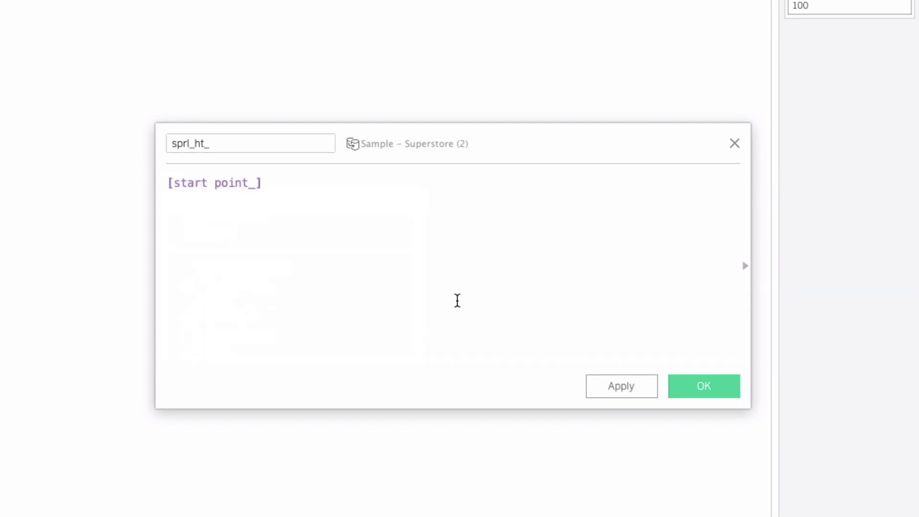
pyautogui.write('- INDEX()')
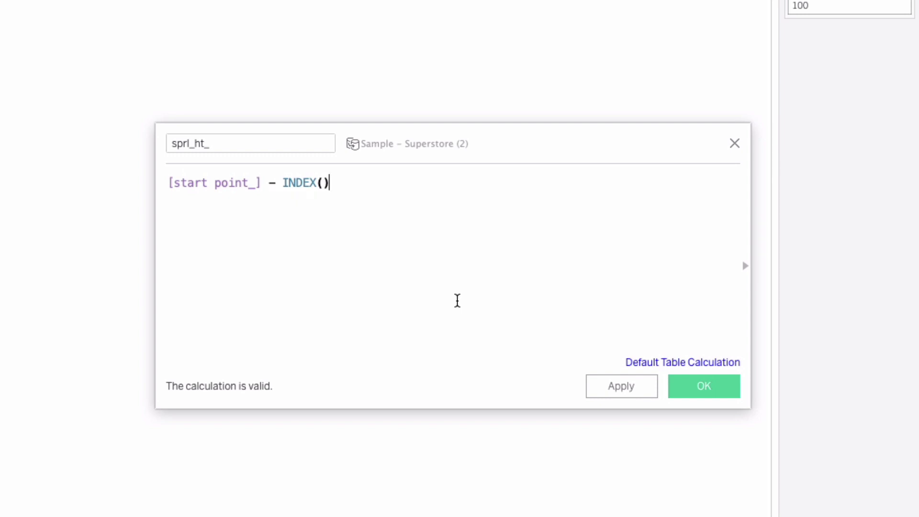
pyautogui.write(')')
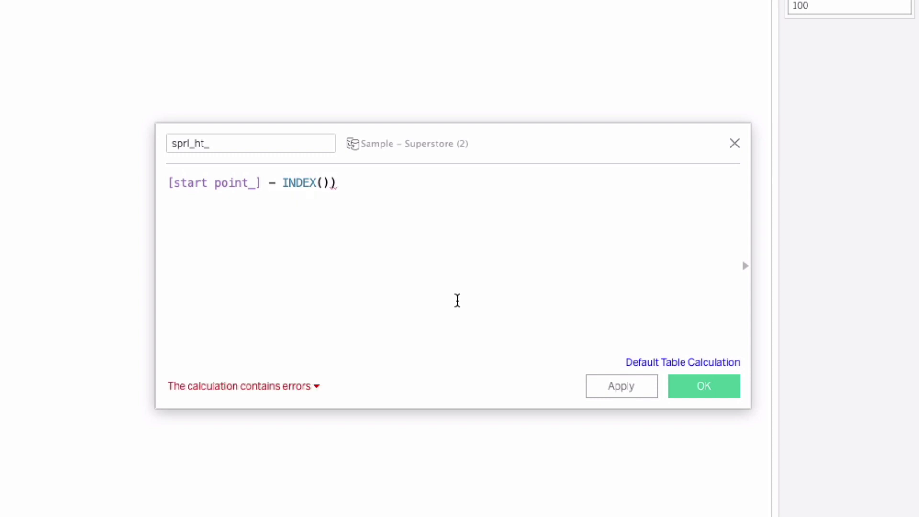
pyautogui.press('Home')
pyautogui.write('(')
pyautogui.press('End')
# Step: Extend the sprl_ht_ formula by subtracting the grouped sum of SIZE() + [padding_], opening an extra outer parenthesis before it
pyautogui.write('- ')
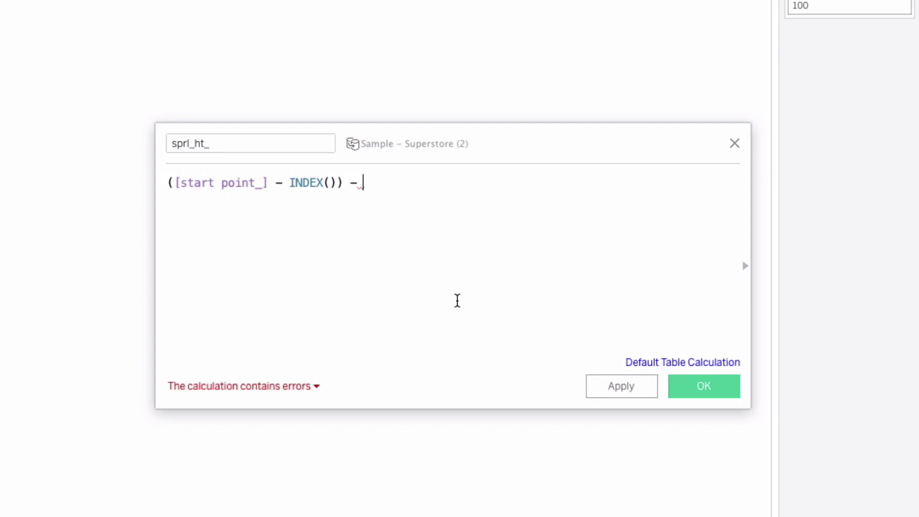
pyautogui.write('(SI')
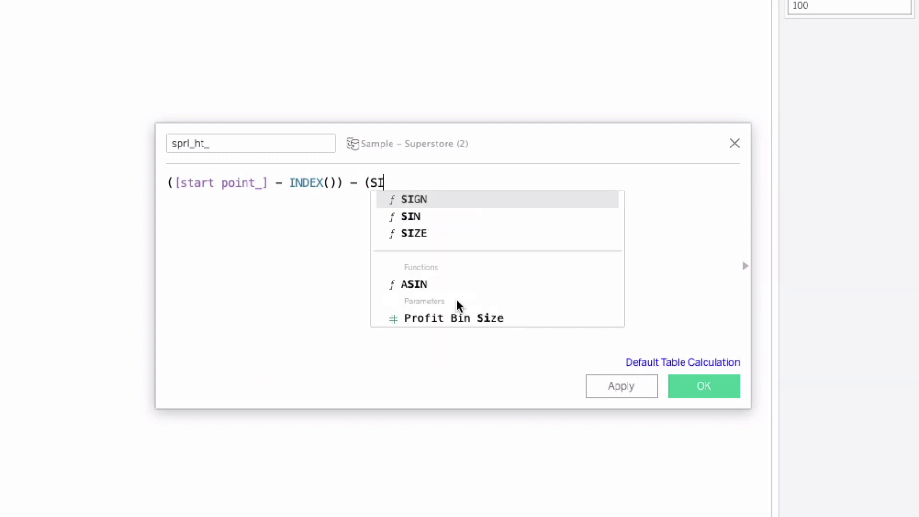
pyautogui.write('ZE()')
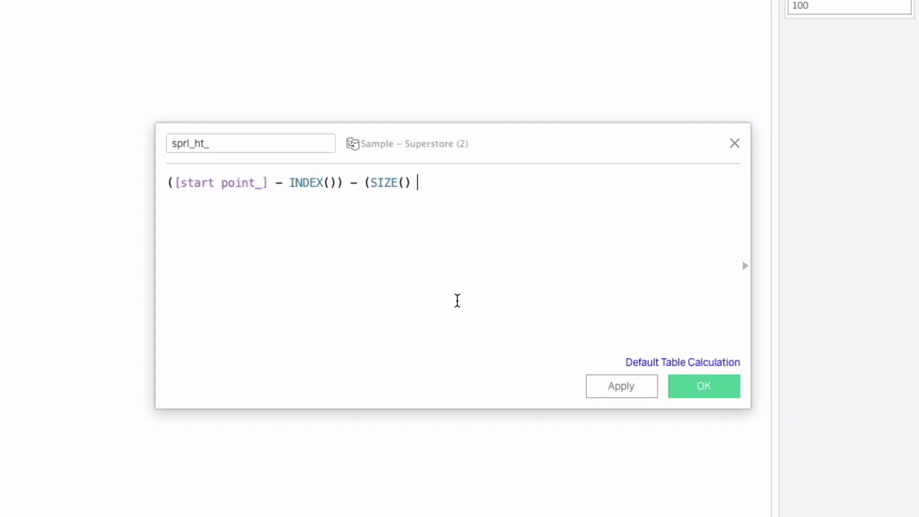
pyautogui.write('+ pa')
pyautogui.press('Down')
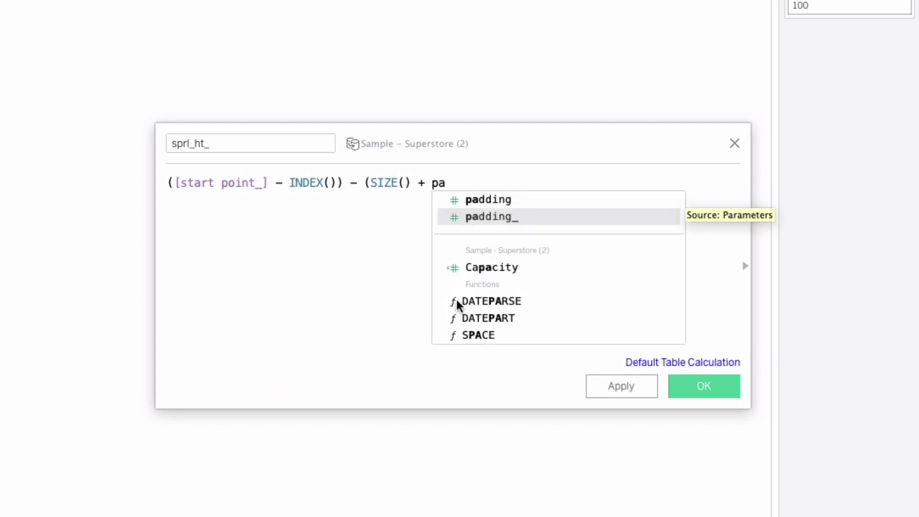
pyautogui.press('Return')
pyautogui.click(374, 177)
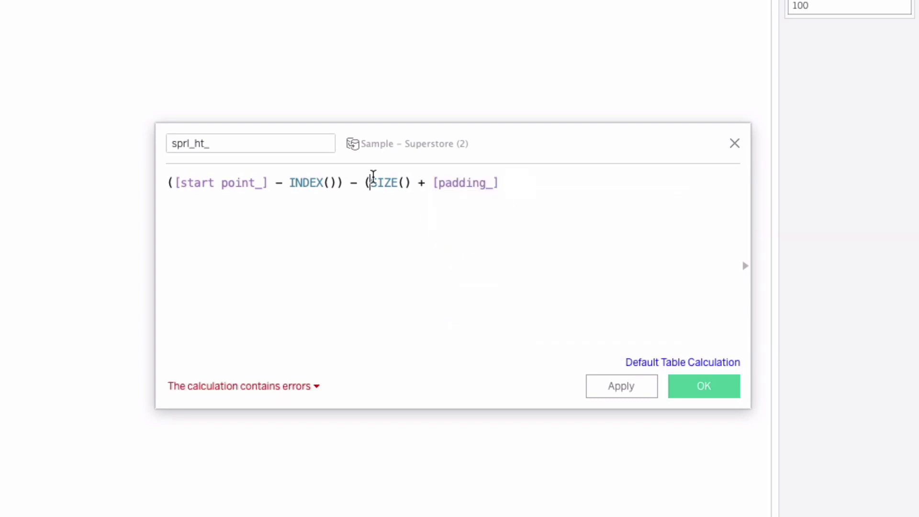
pyautogui.write('(')
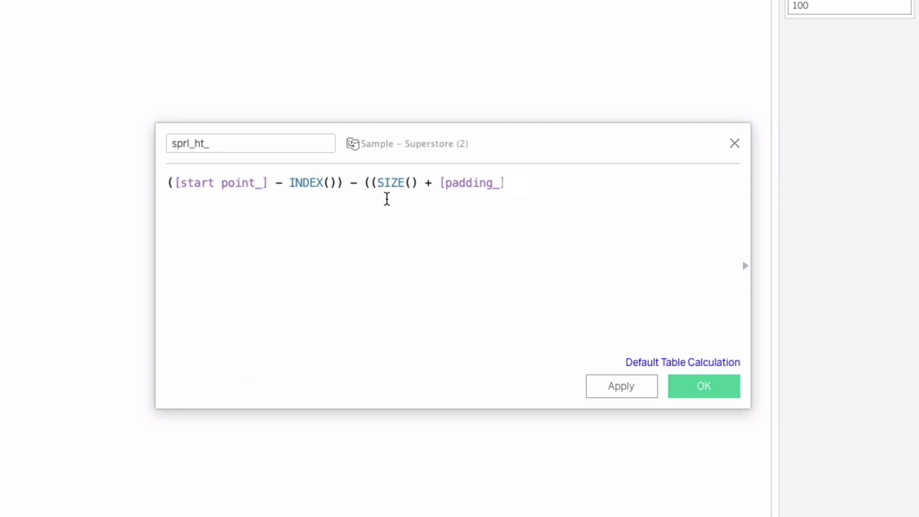
pyautogui.press('End')
# Step: Multiply the size-and-padding group by (MIN([Value])/[circle_]), close all parentheses, and save the sprl_ht_ calculation
pyautogui.write(') * (MIN(Va')
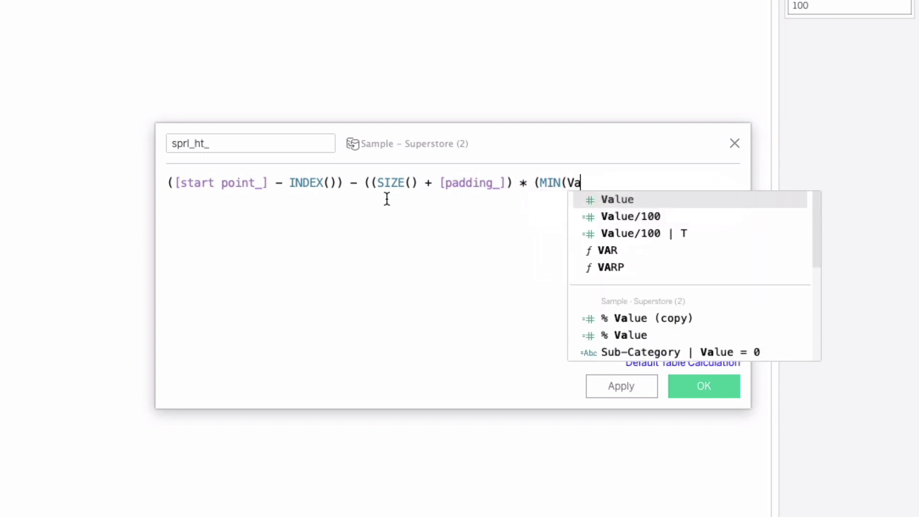
pyautogui.press('Return')
pyautogui.write(')')
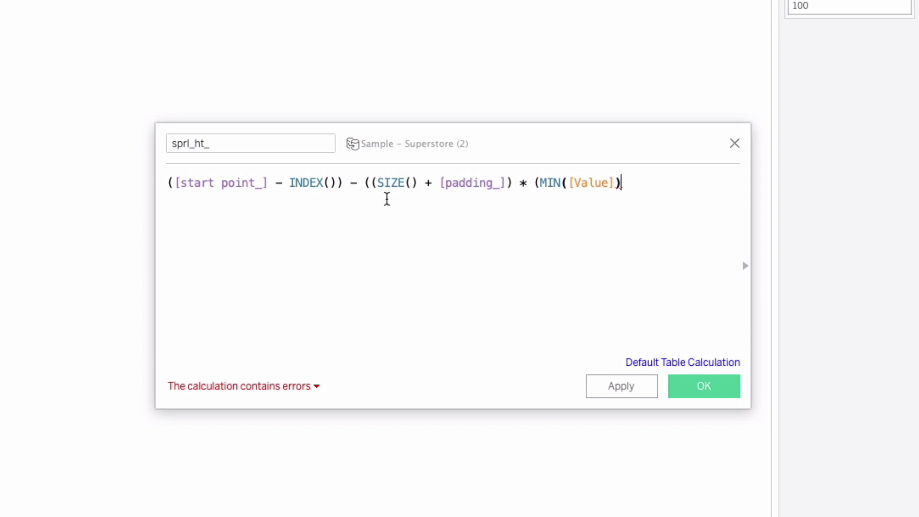
pyautogui.write('/[ci')
pyautogui.write('r')
pyautogui.press('Down')
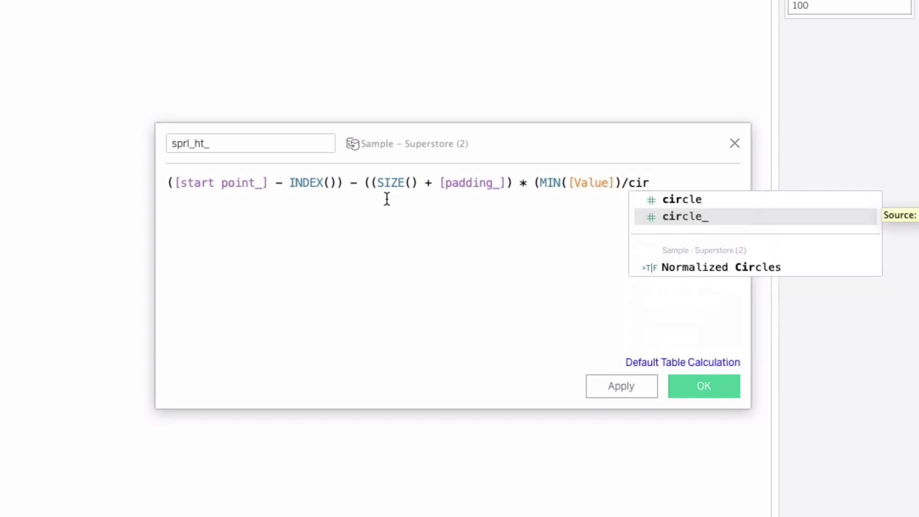
pyautogui.press('Return')
pyautogui.write(')')
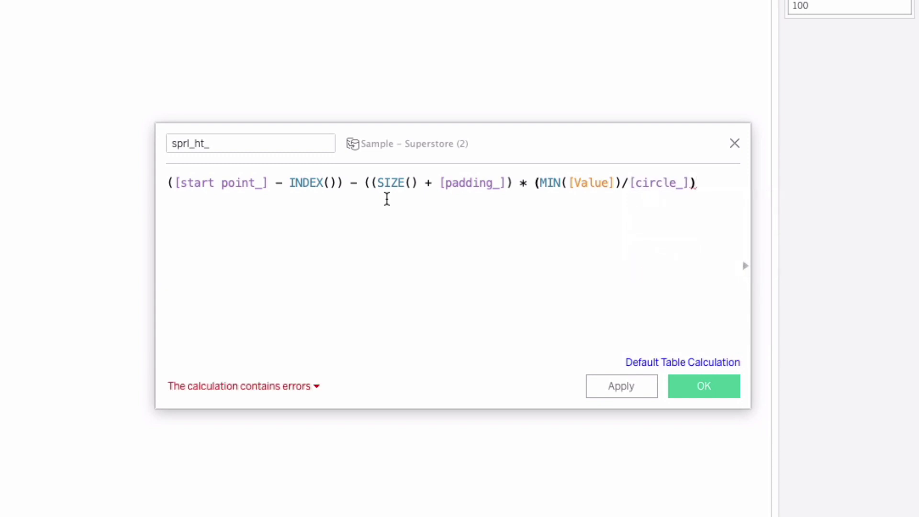
pyautogui.write(')')
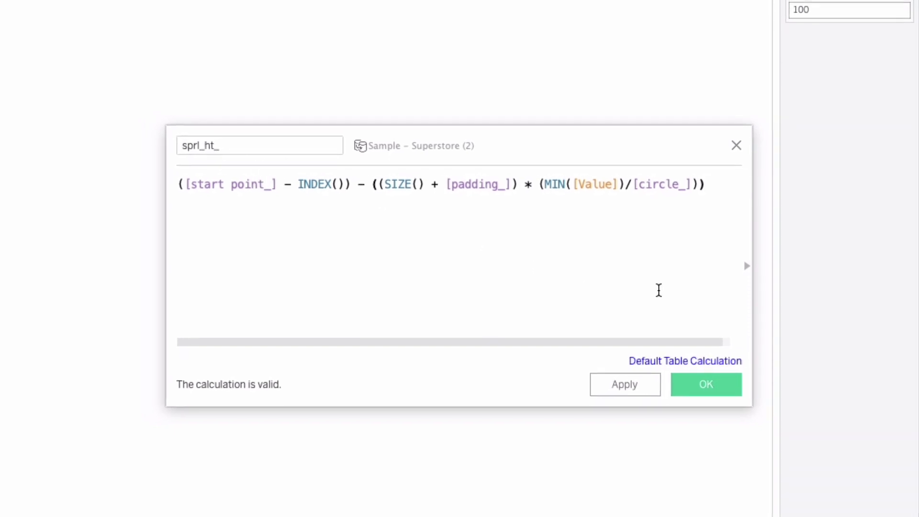
pyautogui.click(728, 367)
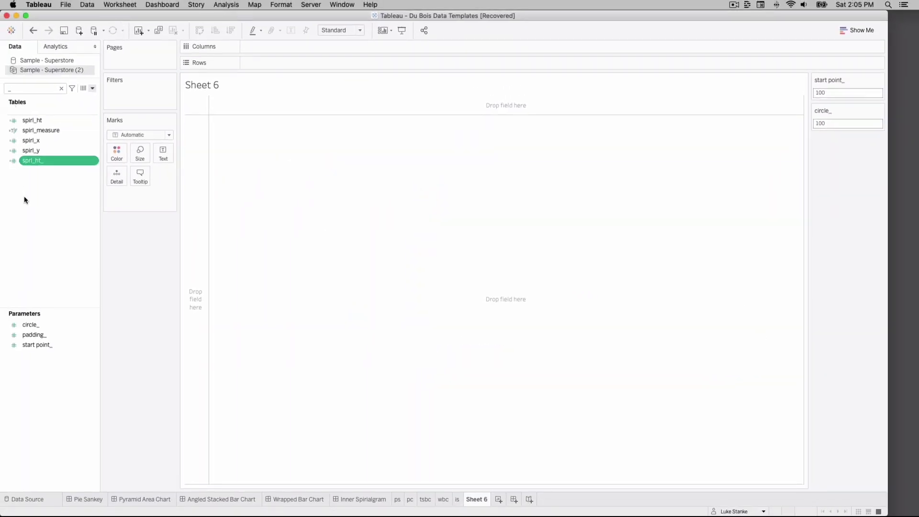
# Step: Create another calculated field named sprl_measure_
pyautogui.click(93, 89)
pyautogui.click(90, 96)
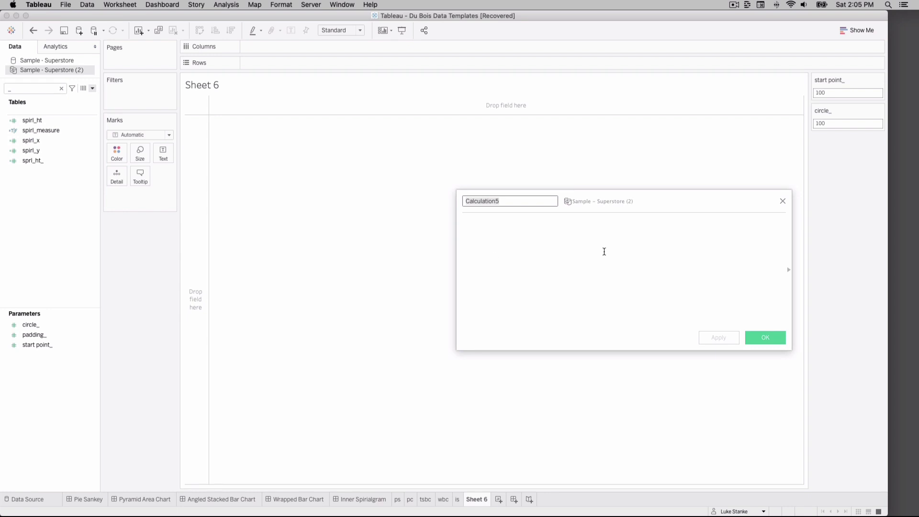
pyautogui.write('spr')
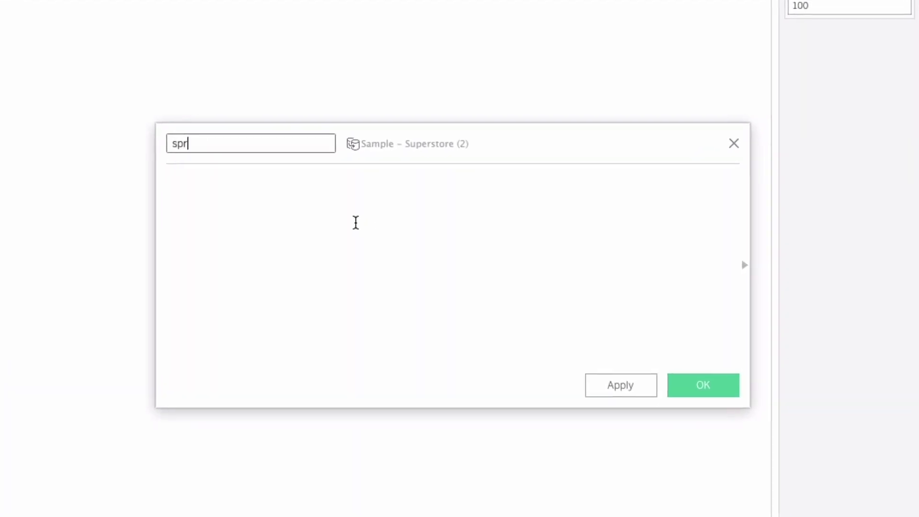
pyautogui.write('l_measure_')
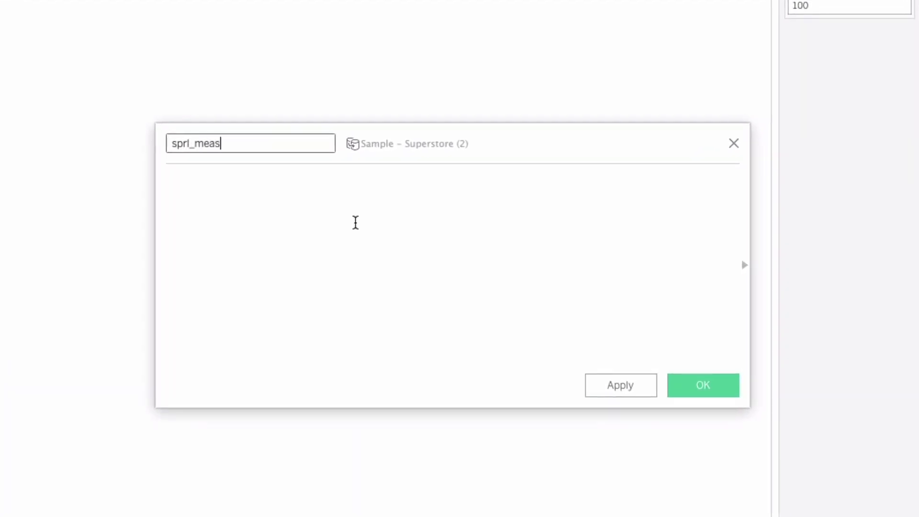
# Step: Begin the sprl_measure_ formula with MIN([Value]/{MAX([Value])})
pyautogui.click(229, 215)
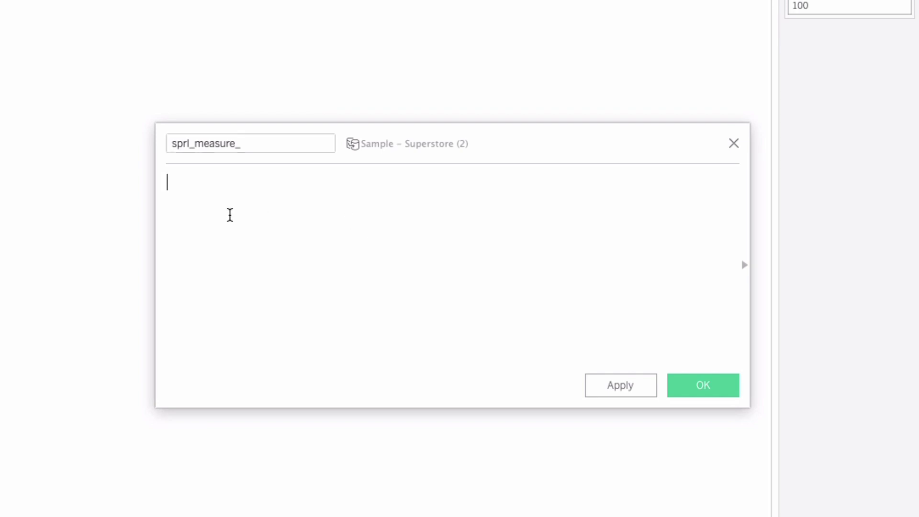
pyautogui.write('MIN(')
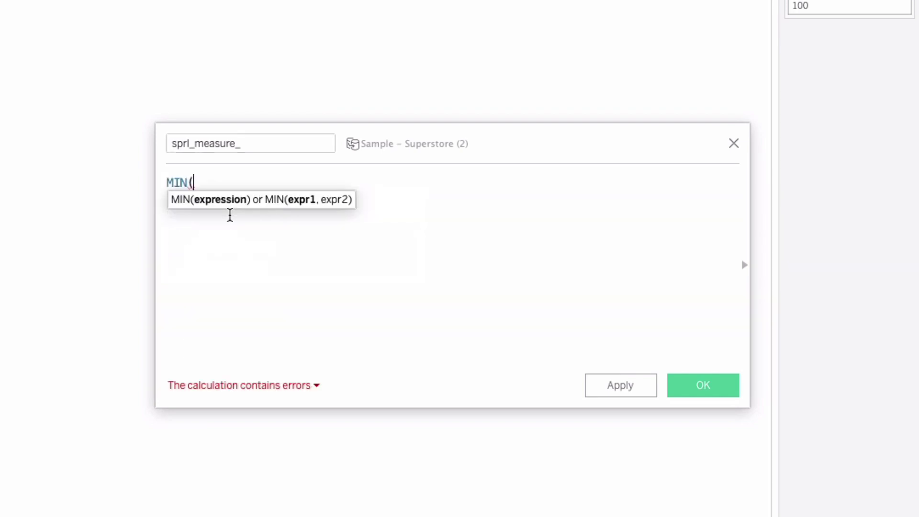
pyautogui.write('va')
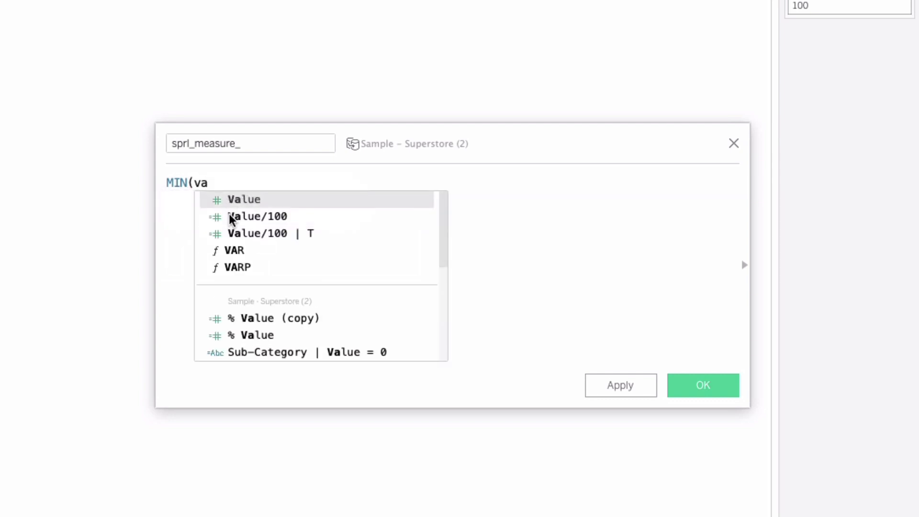
pyautogui.press('Return')
pyautogui.write('/')
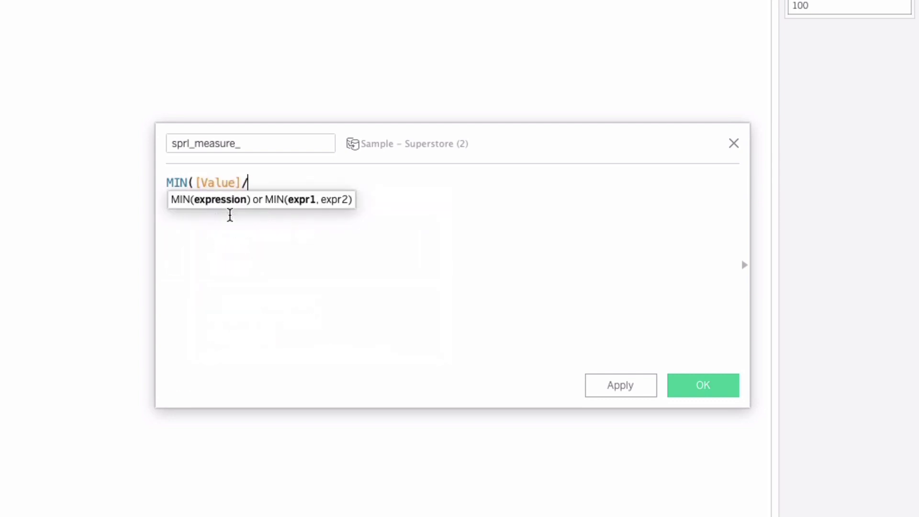
pyautogui.write('{MA')
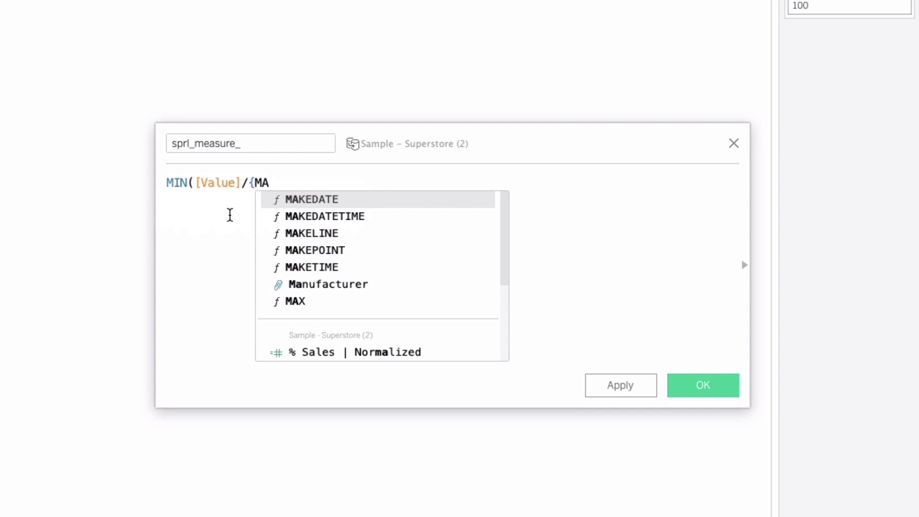
pyautogui.write('X([Va')
pyautogui.press('Return')
pyautogui.write(')')
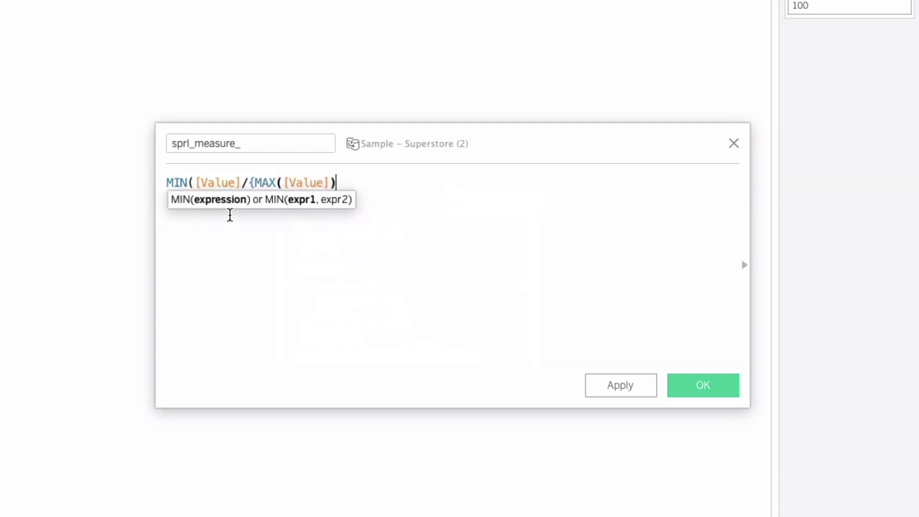
pyautogui.write('})')
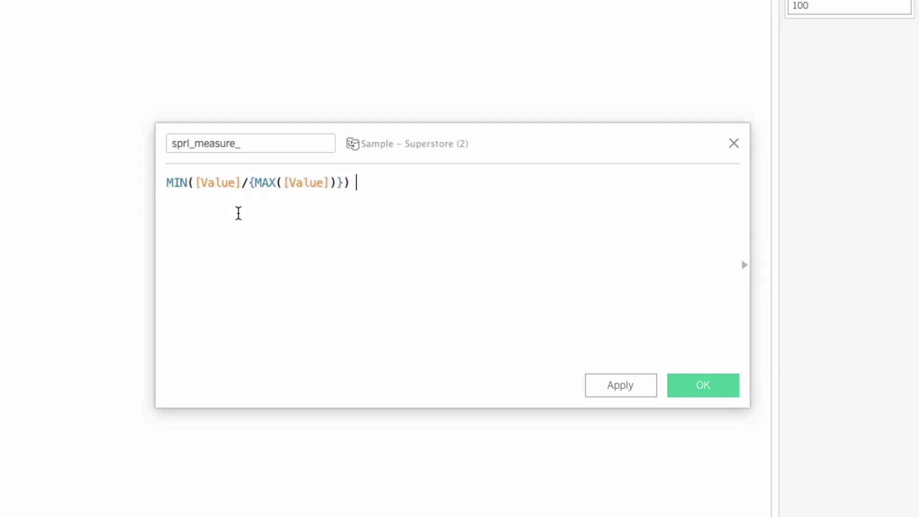
# Step: Extend the sprl_measure_ formula with the comparison <= SUM([Sales])/ after the MIN expression
pyautogui.write('<= S')
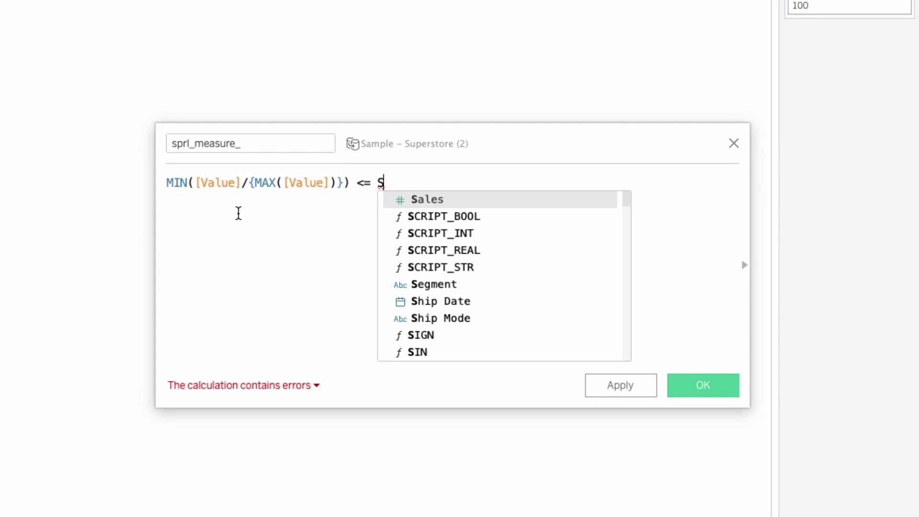
pyautogui.write('UM')
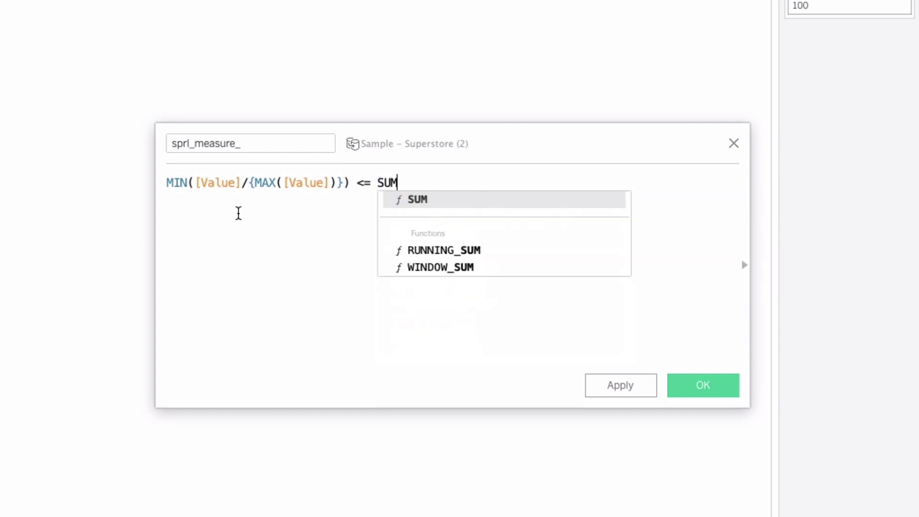
pyautogui.write('([Sa')
pyautogui.press('Return')
pyautogui.write(')/')
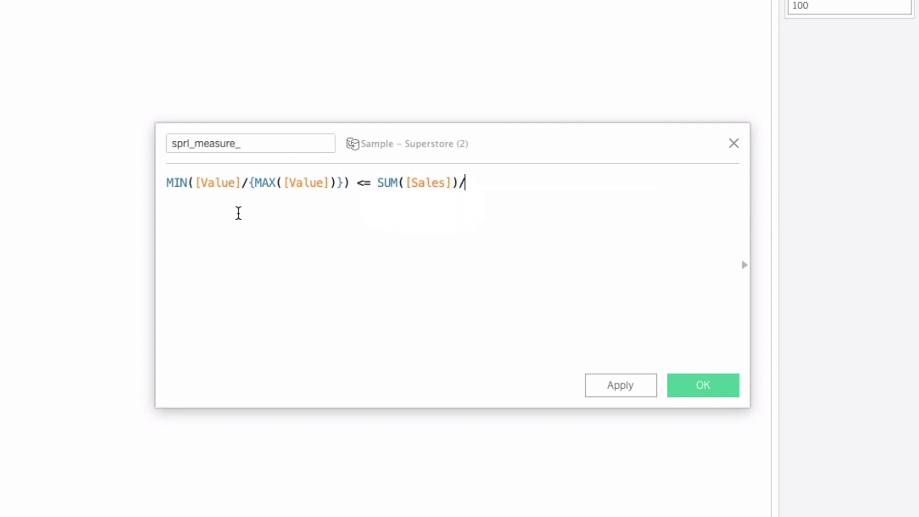
# Step: Complete the sprl_measure_ formula with WINDOW_MAX(SUM([Sales])) as the divisor and save the calculation
pyautogui.write('WINDOW_M')
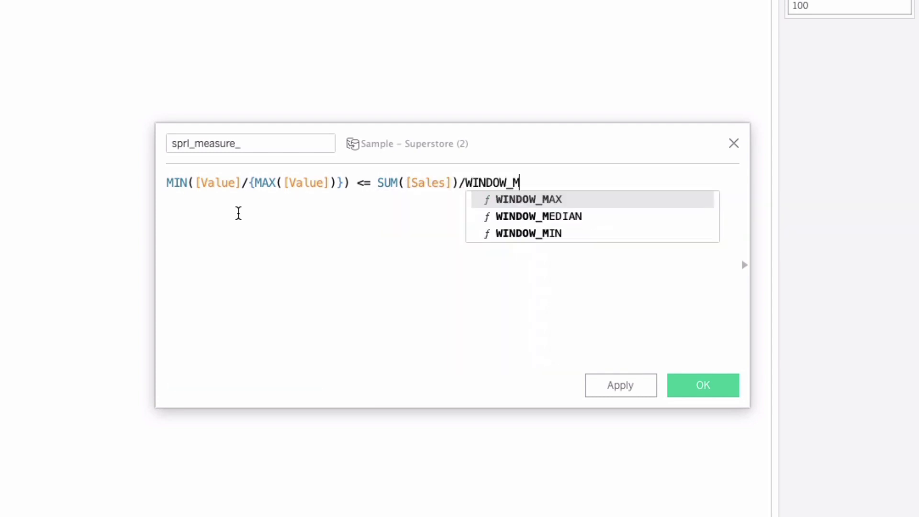
pyautogui.press('Return')
pyautogui.write('SUM(S')
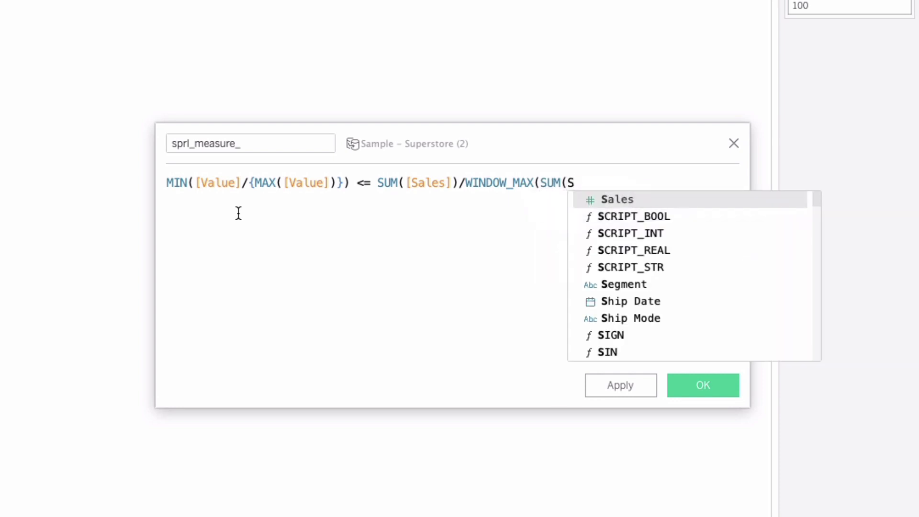
pyautogui.press('Return')
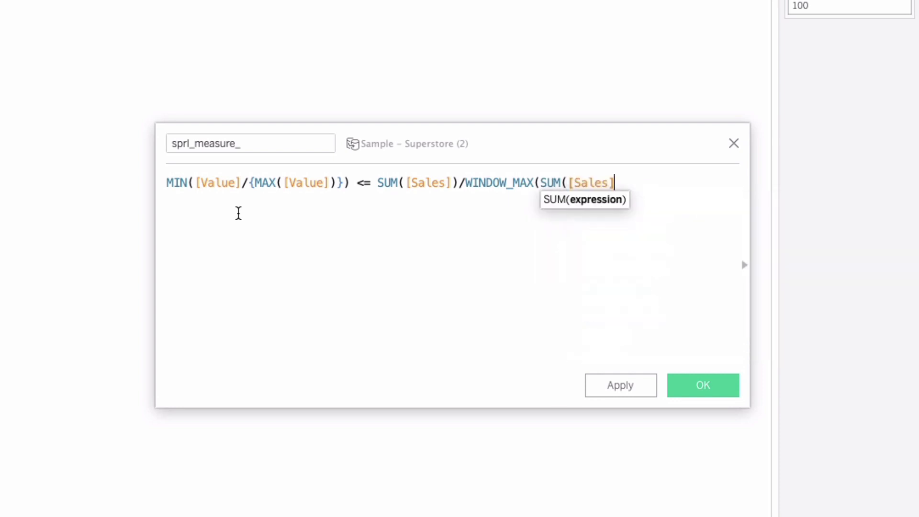
pyautogui.write('))')
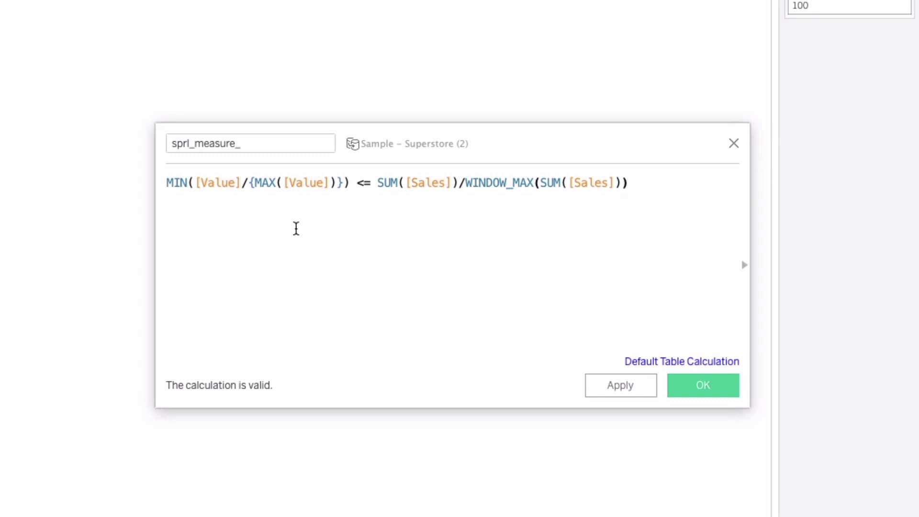
pyautogui.moveTo(378, 182); pyautogui.dragTo(629, 181)
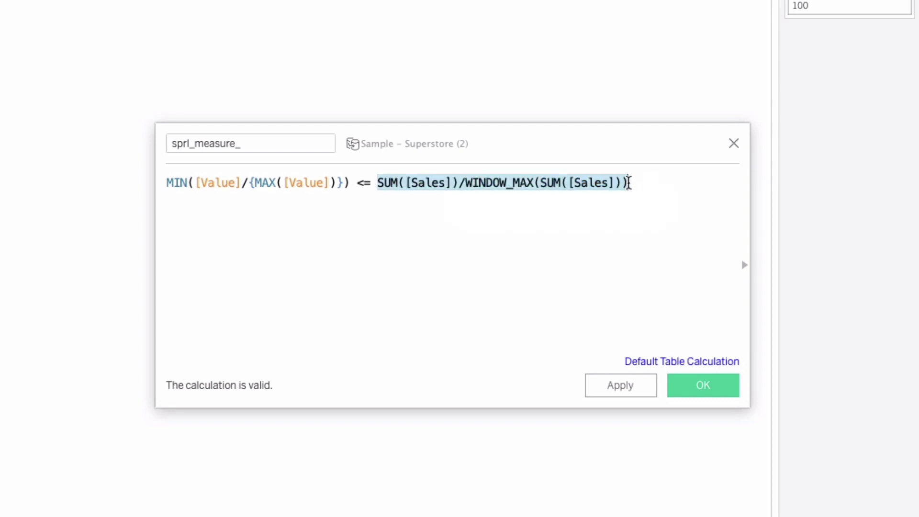
pyautogui.click(350, 183)
pyautogui.moveTo(351, 182); pyautogui.dragTo(160, 173)
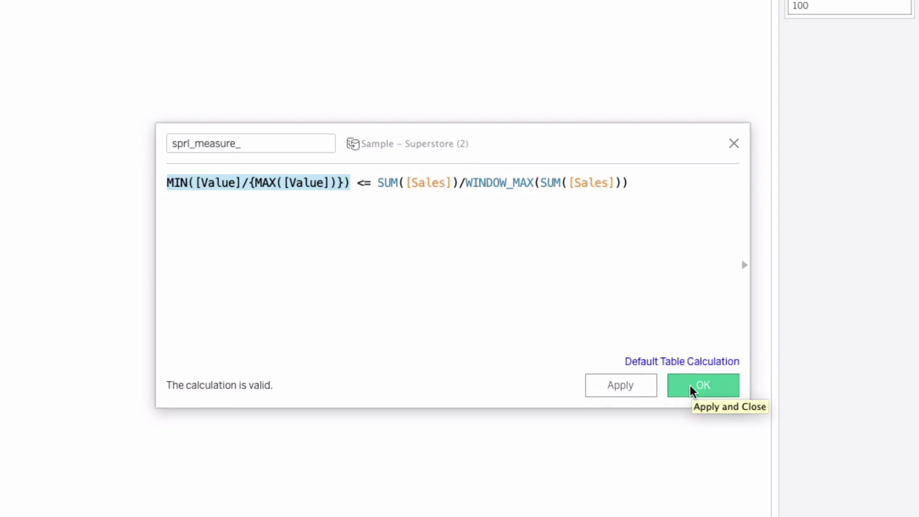
pyautogui.click(731, 359)
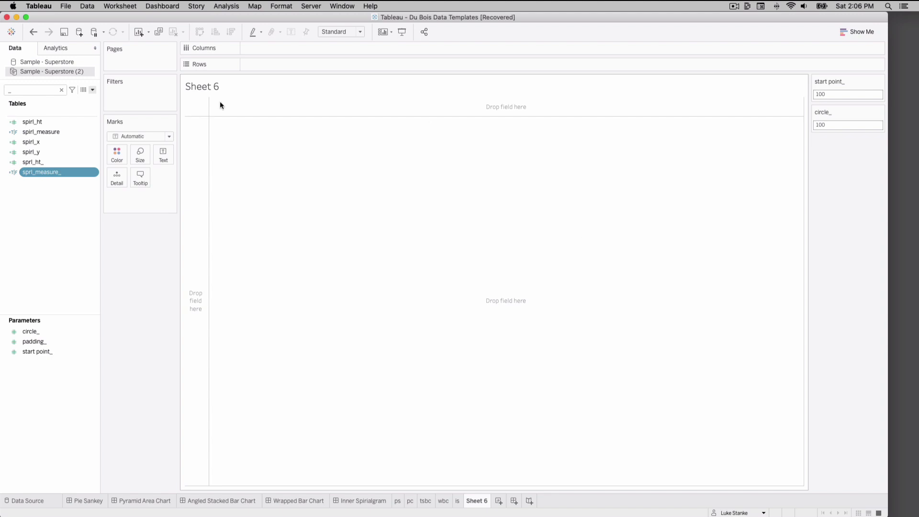
# Step: Create another calculated field named sprl_y_
pyautogui.click(93, 89)
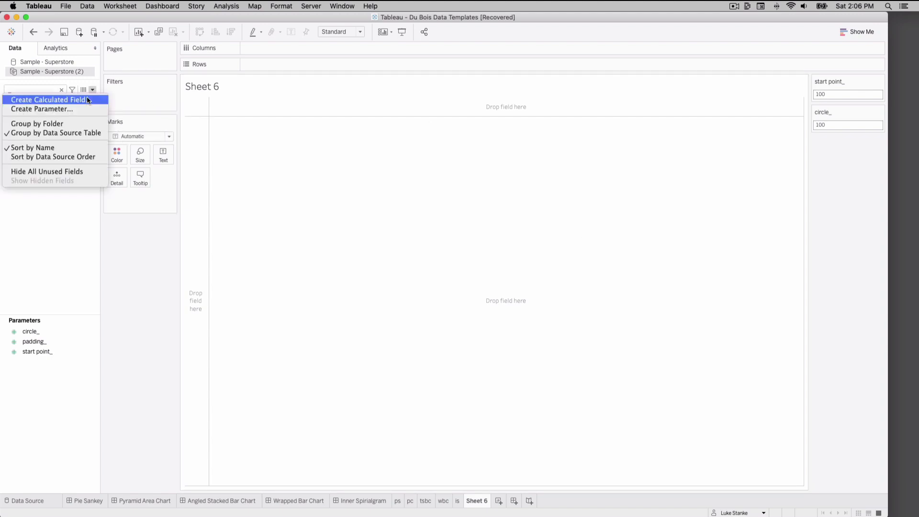
pyautogui.click(87, 100)
pyautogui.write('sp')
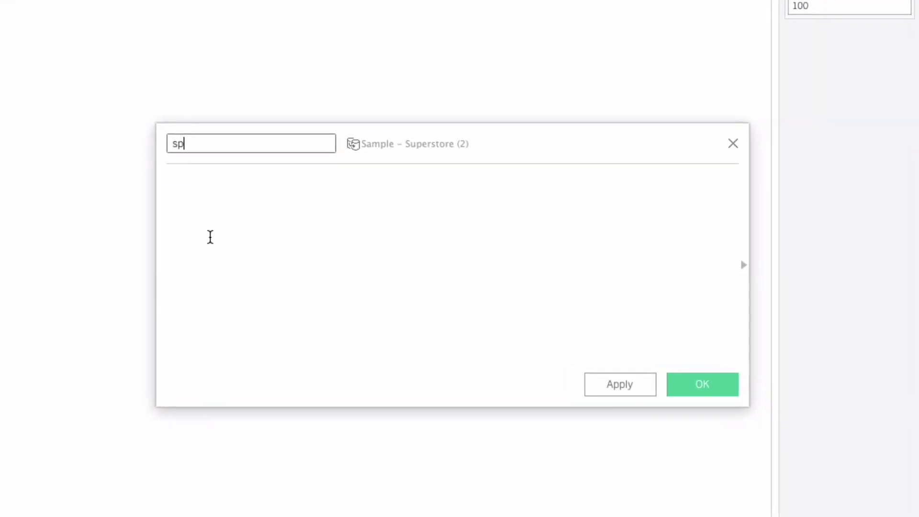
pyautogui.write('rl_y')
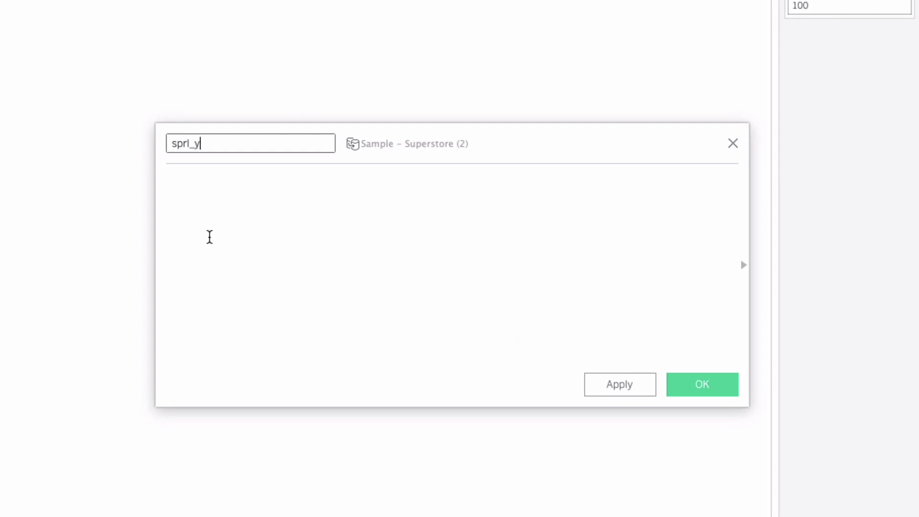
pyautogui.write('_')
pyautogui.click(209, 237)
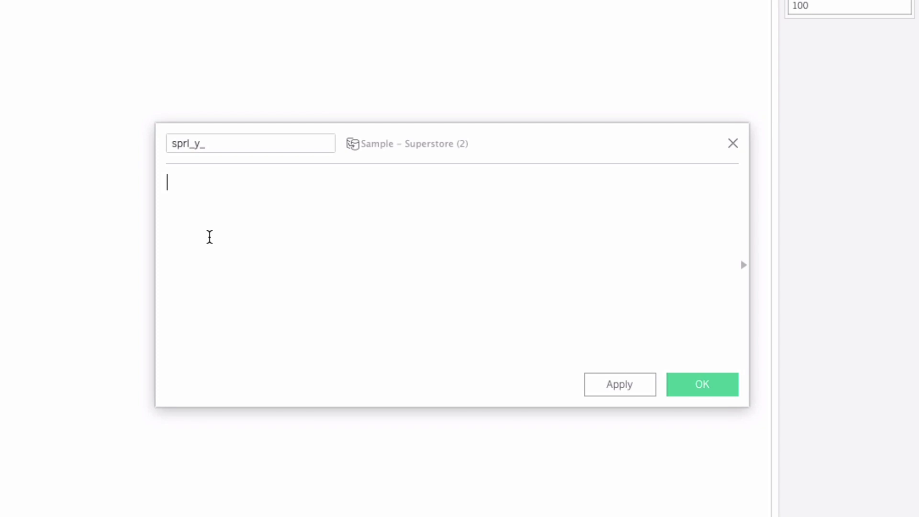
# Step: Begin the sprl_y_ formula with [sprl_ht_] * COS(2 * PI() *
pyautogui.write('sprl')
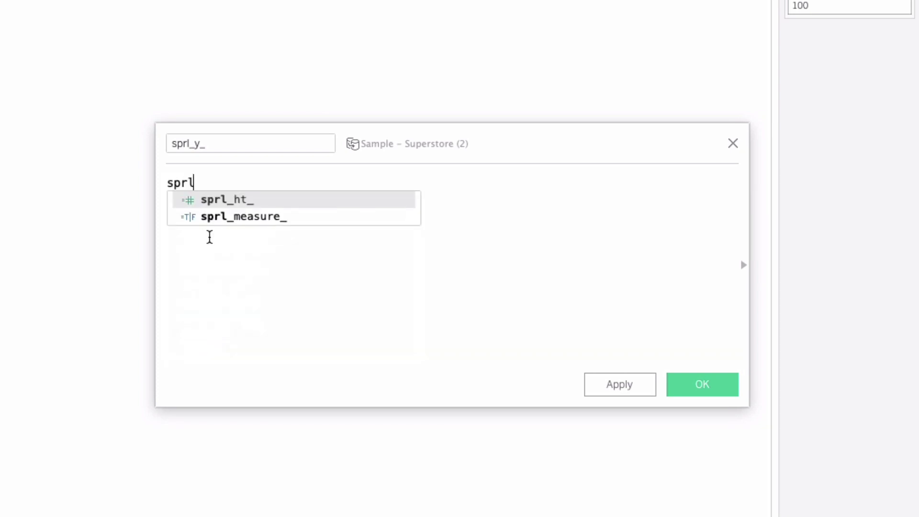
pyautogui.press('Return')
pyautogui.write('* COS')
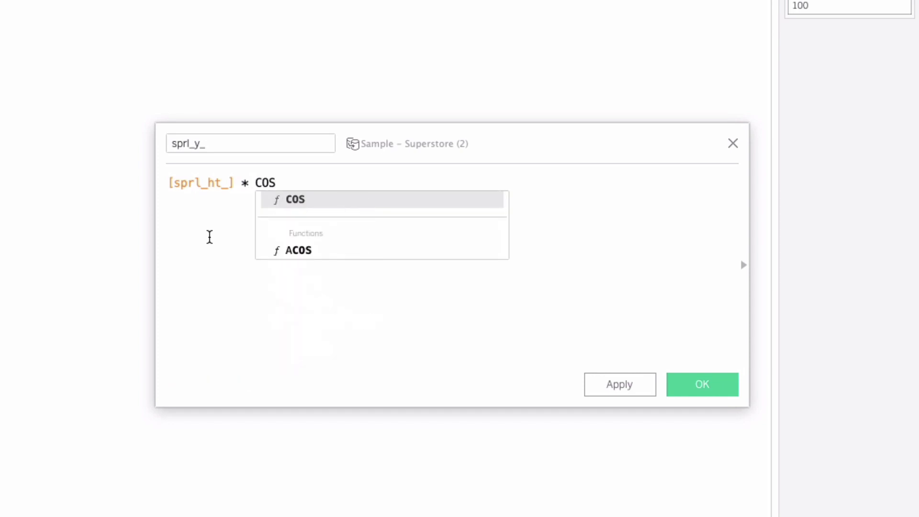
pyautogui.write('(2 * P')
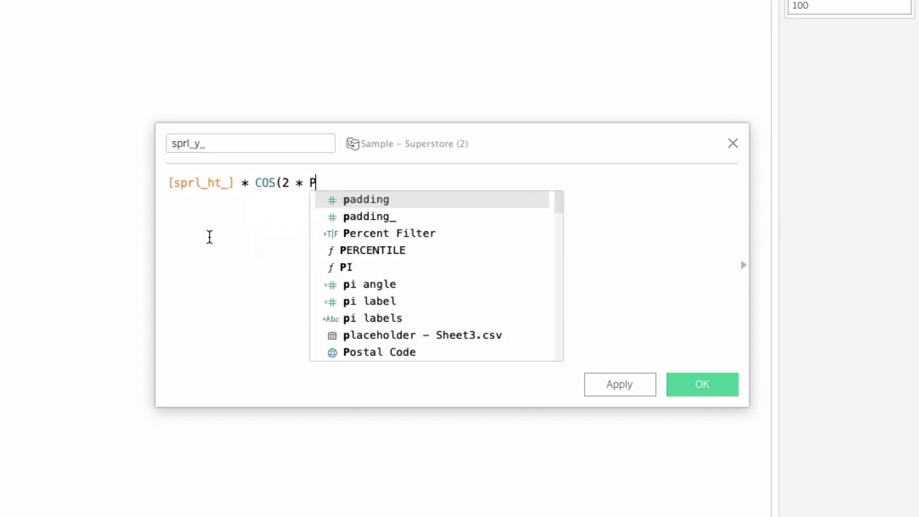
pyautogui.write('I() *')
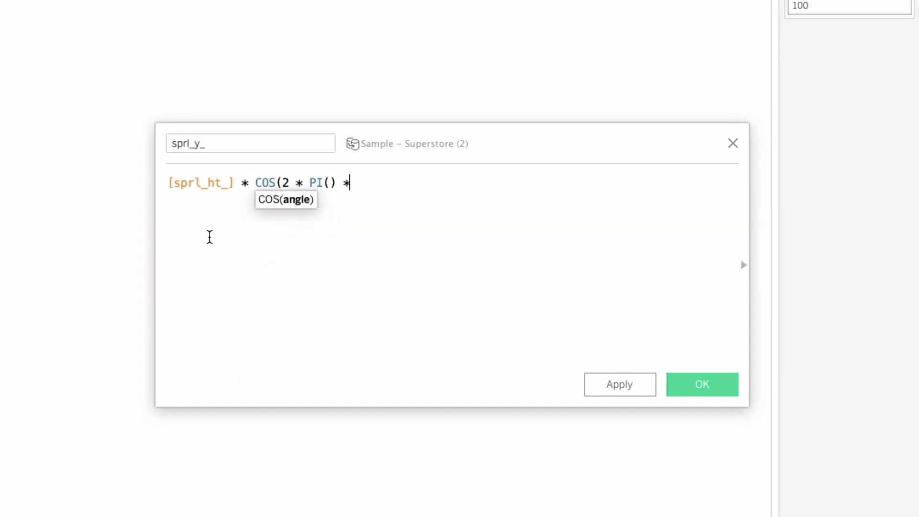
# Step: Complete the COS angle in sprl_y_ with MIN([Value]/{MAX([Value])}) and close the outer parenthesis
pyautogui.write(' MIN([V')
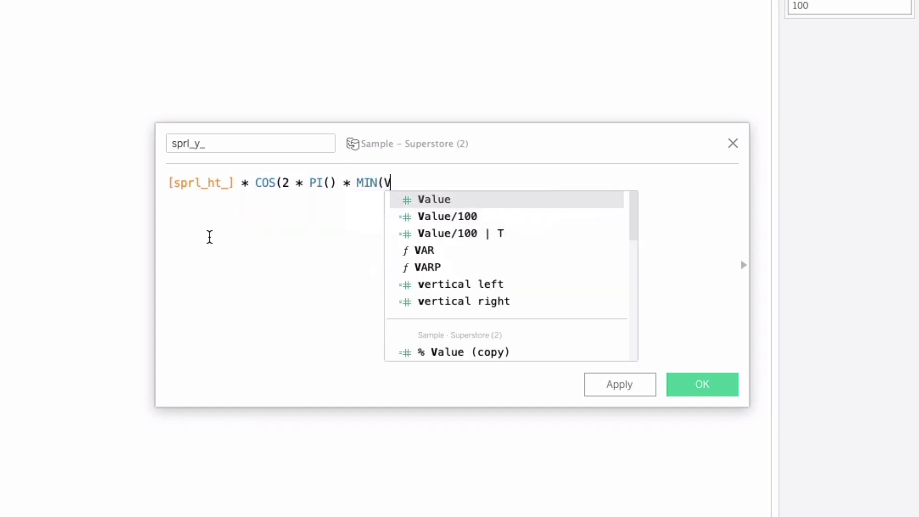
pyautogui.write('a')
pyautogui.press('Return')
pyautogui.write('/{')
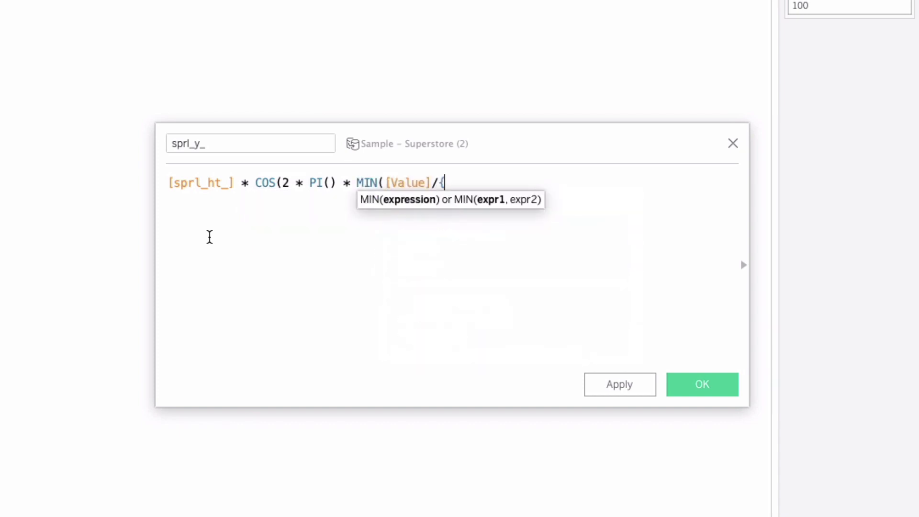
pyautogui.write('M')
pyautogui.write('AX(Va')
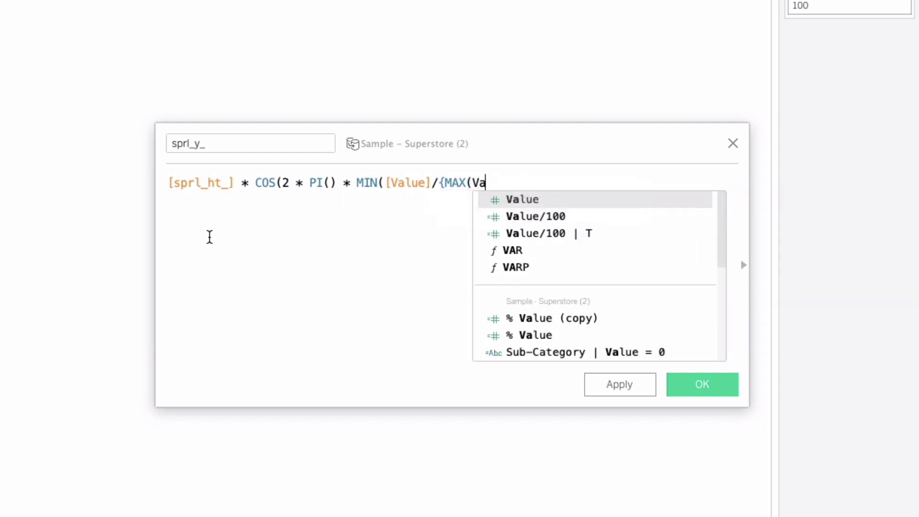
pyautogui.press('Return')
pyautogui.write(')')
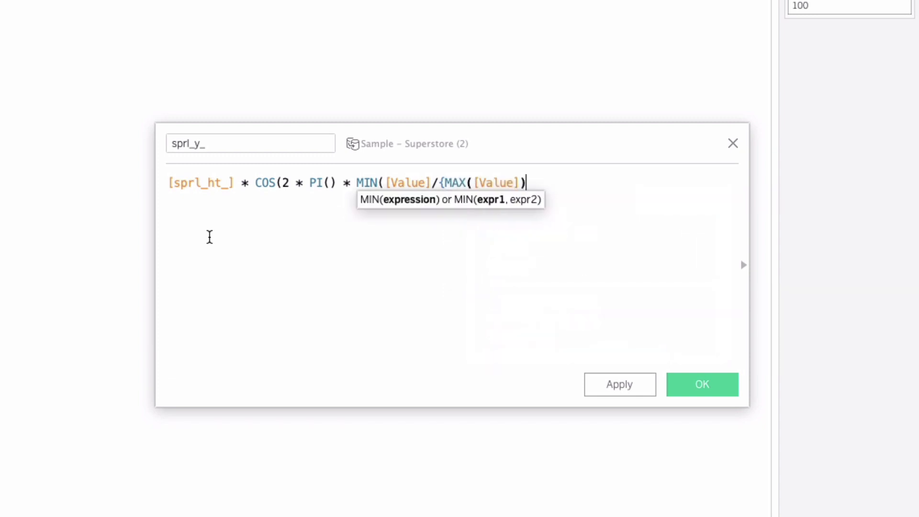
pyautogui.write('})')
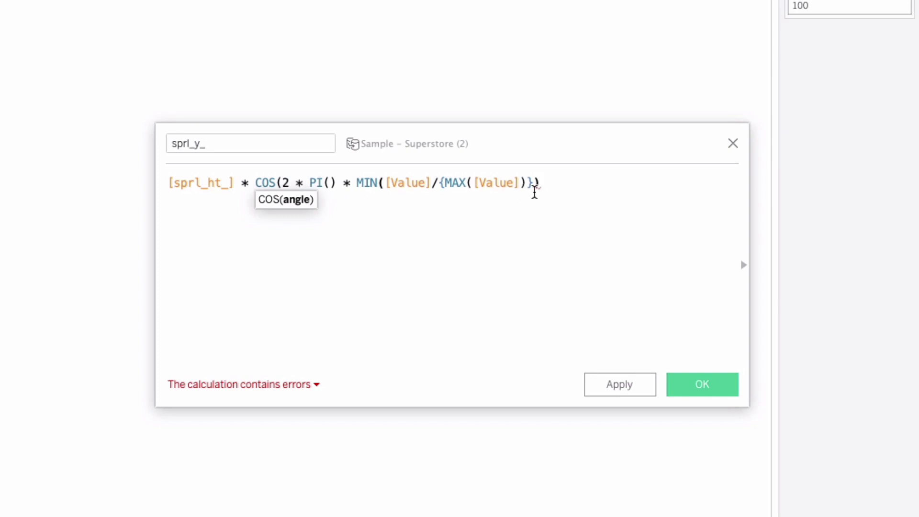
pyautogui.write(')')
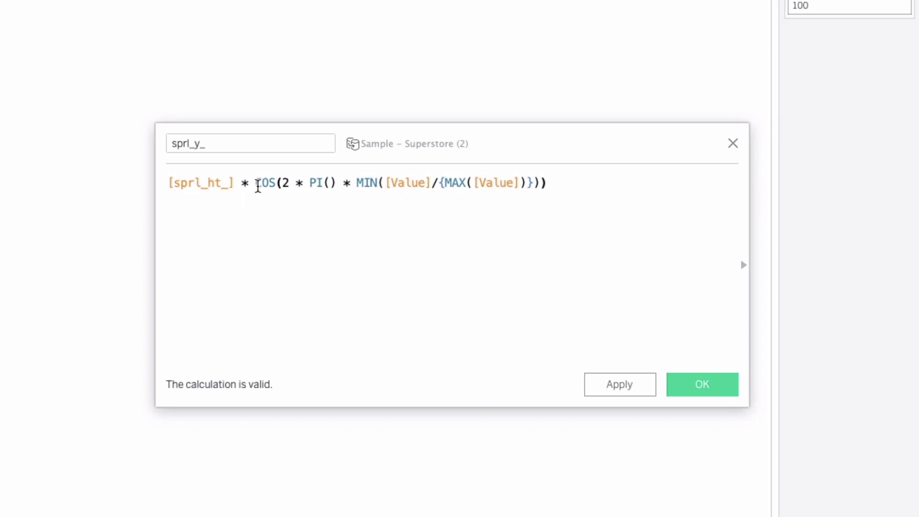
# Step: Save the sprl_y_ calculation and place the sprl_y_ field on Rows
pyautogui.moveTo(259, 184); pyautogui.dragTo(548, 193)
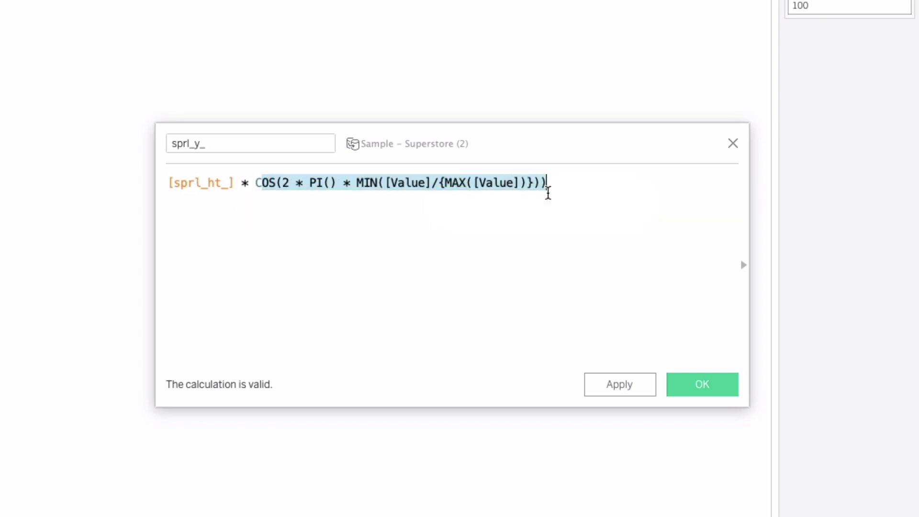
pyautogui.click(201, 182)
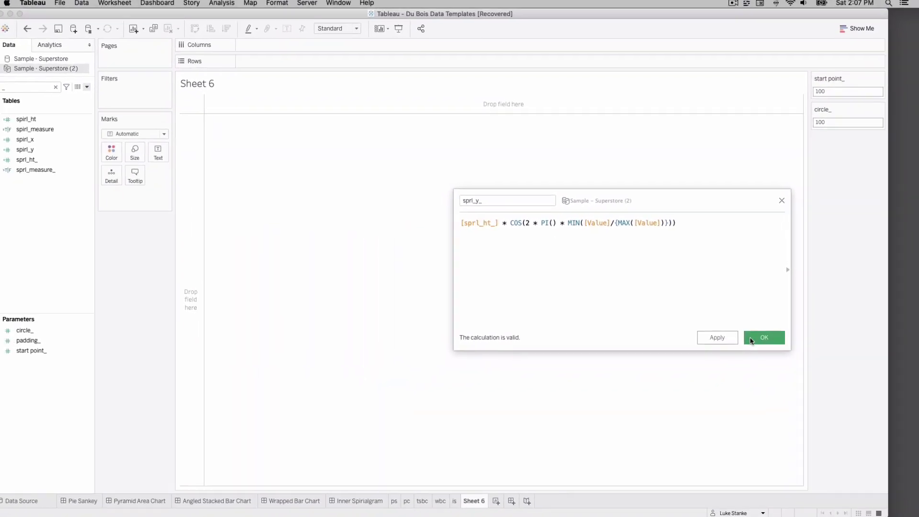
pyautogui.click(750, 340)
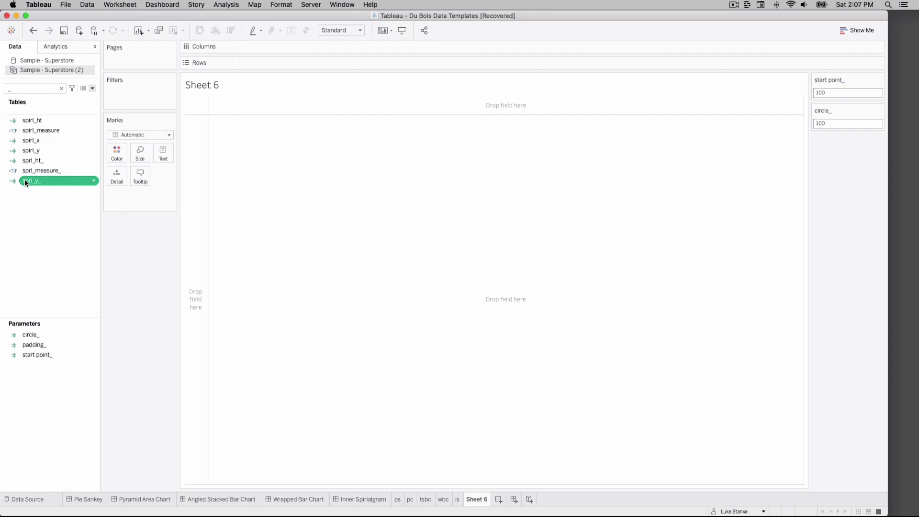
pyautogui.moveTo(25, 180); pyautogui.dragTo(273, 61)
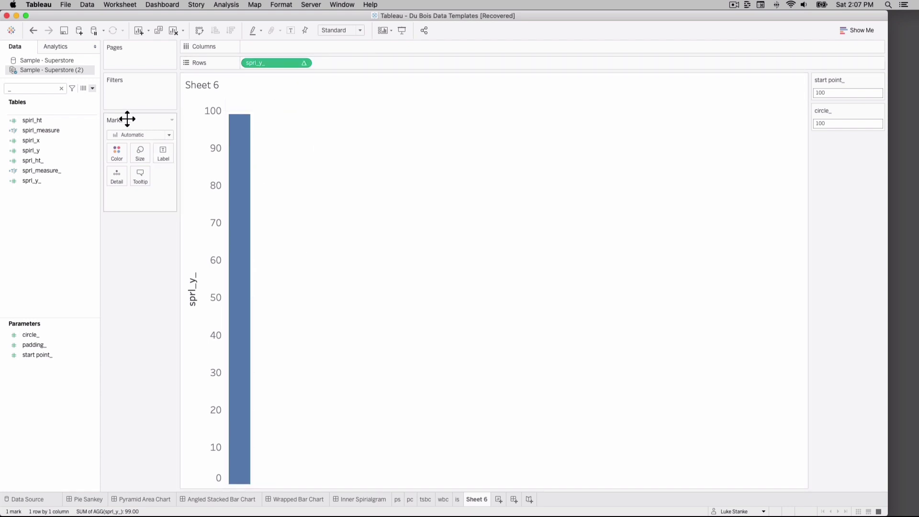
# Step: Create another calculated field named sprl_x_
pyautogui.click(93, 88)
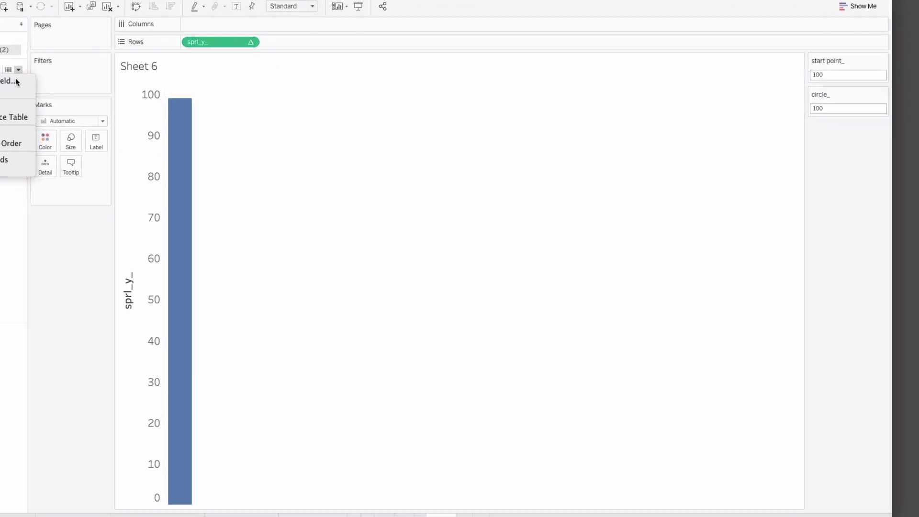
pyautogui.click(16, 81)
pyautogui.write('sprl')
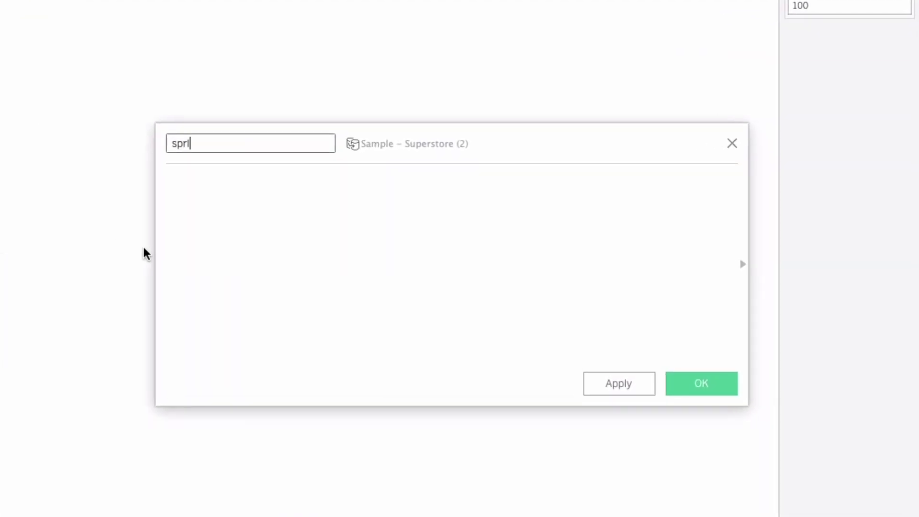
pyautogui.write('_x_')
pyautogui.press('Tab')
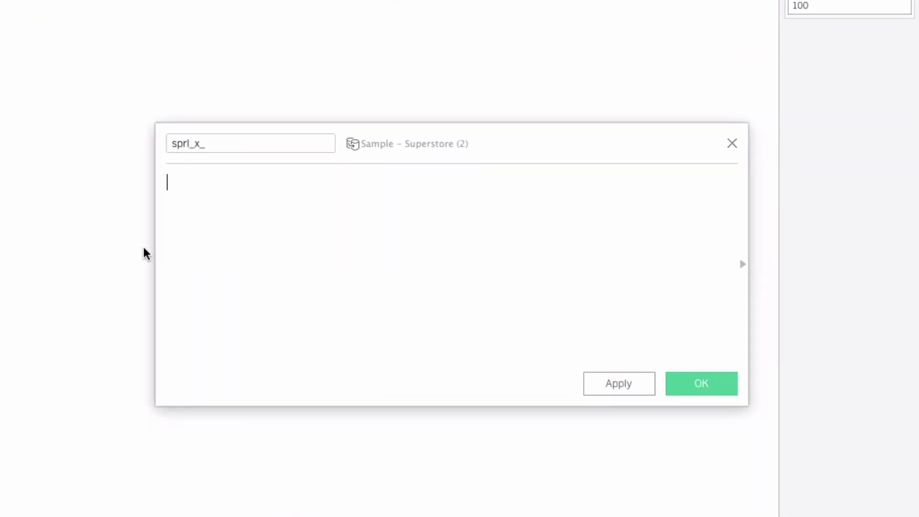
# Step: Begin the sprl_x_ formula with [sprl_ht_] * SIN(2 * PI()
pyautogui.write('sp')
pyautogui.press('Down')
pyautogui.press('Down')
pyautogui.press('Down')
pyautogui.press('Down')
pyautogui.press('Down')
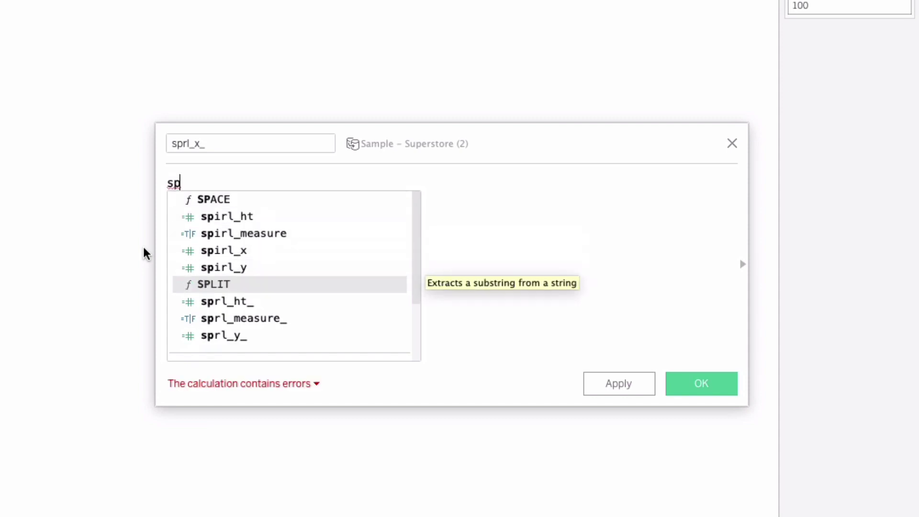
pyautogui.press('Down')
pyautogui.press('Return')
pyautogui.write('* SI')
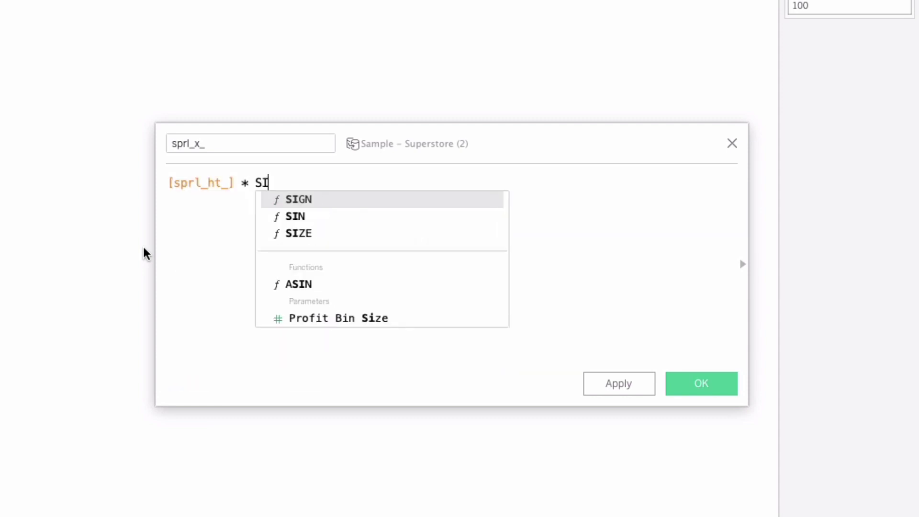
pyautogui.write('N(2 * P')
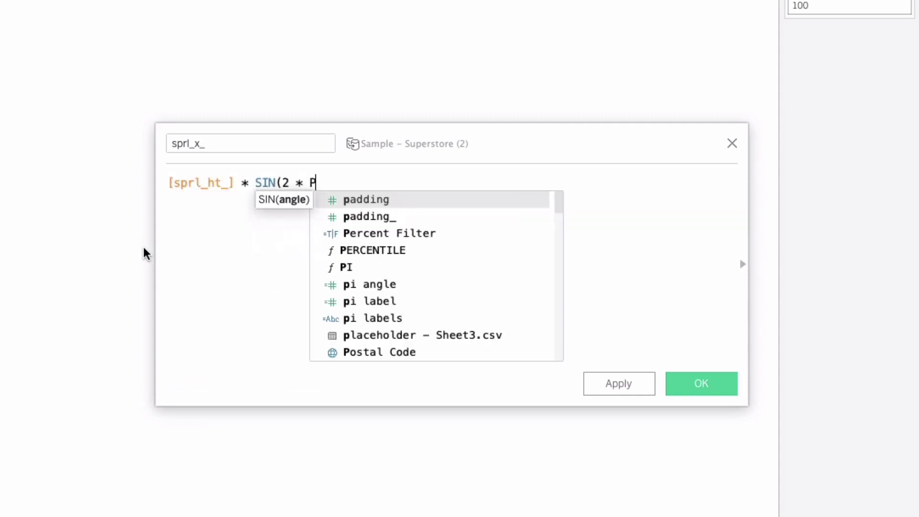
pyautogui.write('I() I')
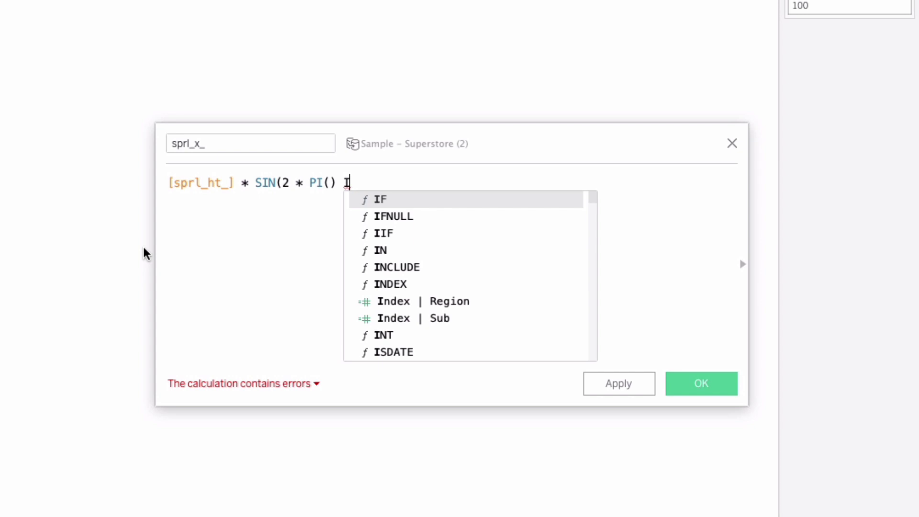
pyautogui.press('BackSpace')
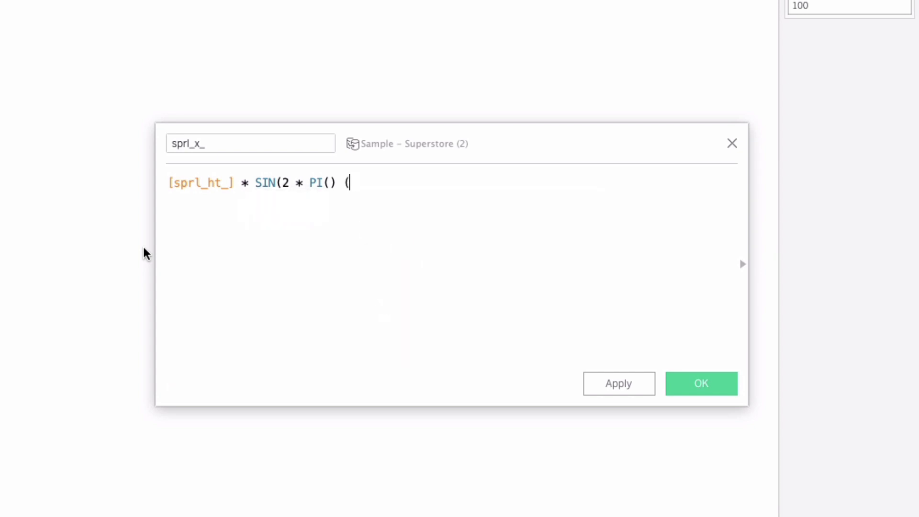
# Step: Complete the SIN angle in sprl_x_ by multiplying by MIN([Value]/{MAX([Value])}) and close the outer parenthesis
pyautogui.write('* MI')
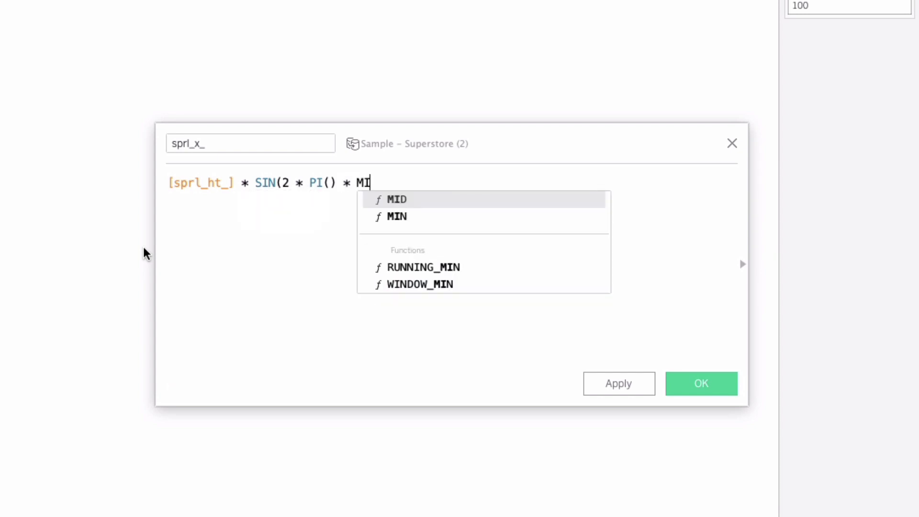
pyautogui.write('N(Va')
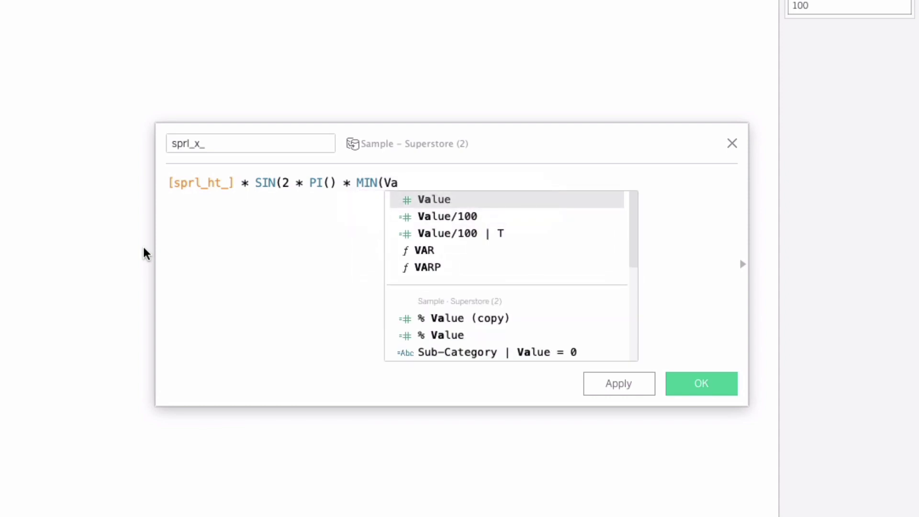
pyautogui.press('Return')
pyautogui.write('/)')
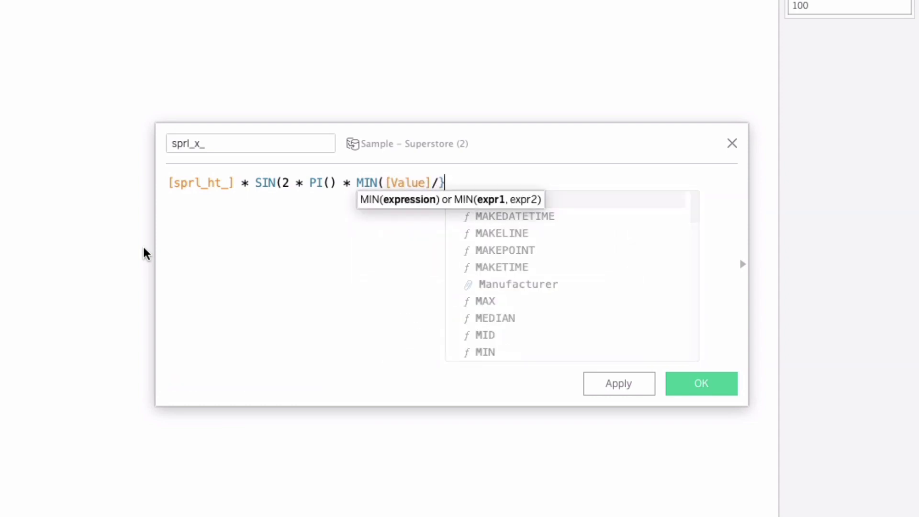
pyautogui.press('BackSpace')
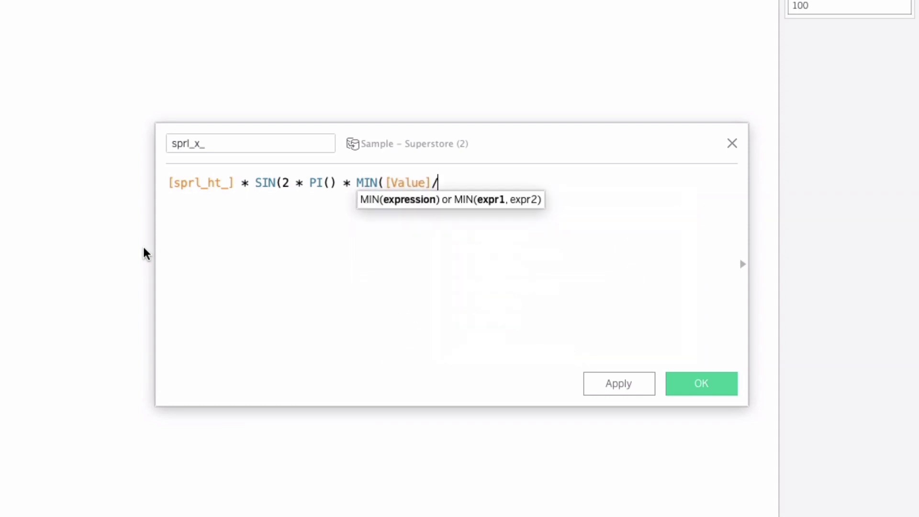
pyautogui.write('{MAX')
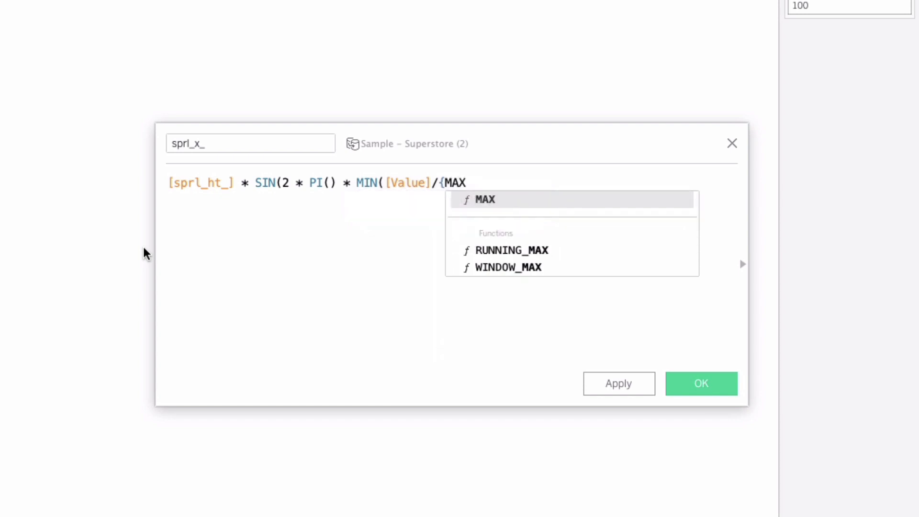
pyautogui.write('(V')
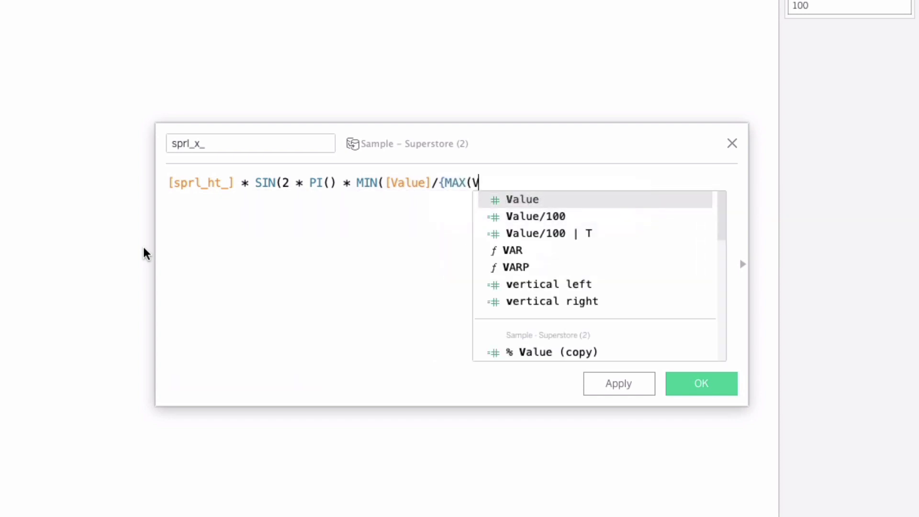
pyautogui.press('Return')
pyautogui.write(')})')
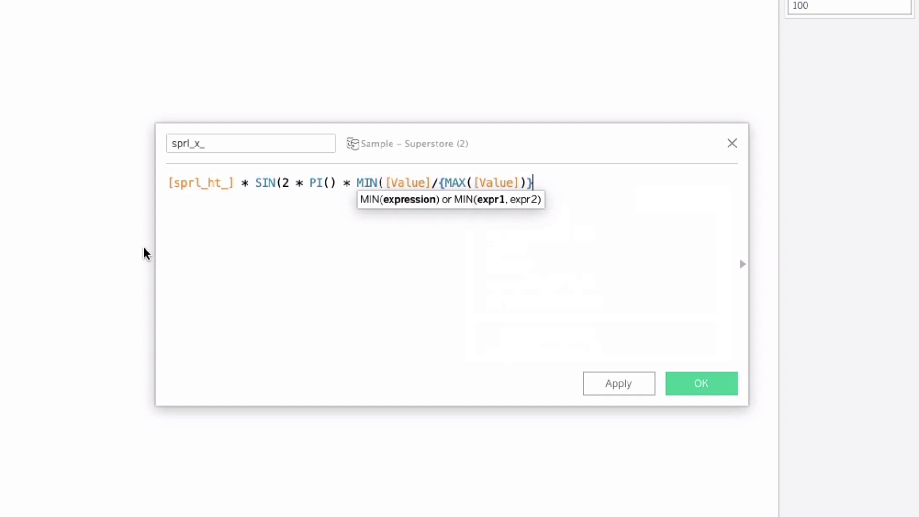
pyautogui.write(')')
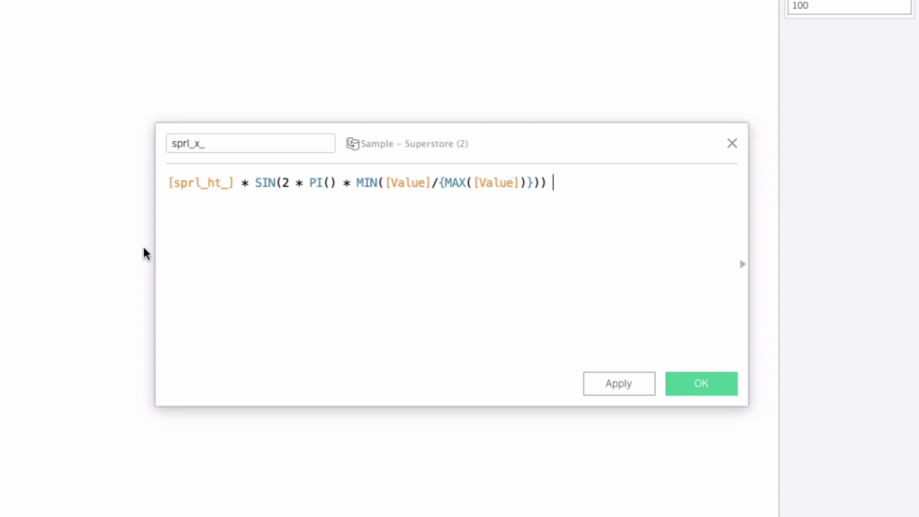
# Step: Append a multiplication sign to the sprl_x_ formula and start an IF condition on a new line
pyautogui.write('(')
pyautogui.press('BackSpace')
pyautogui.write('*')
pyautogui.press('Return')
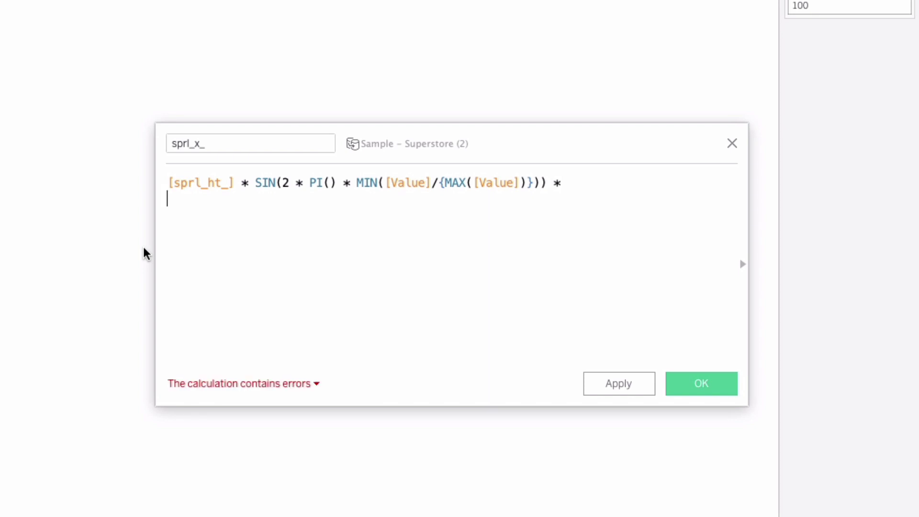
pyautogui.write('IF')
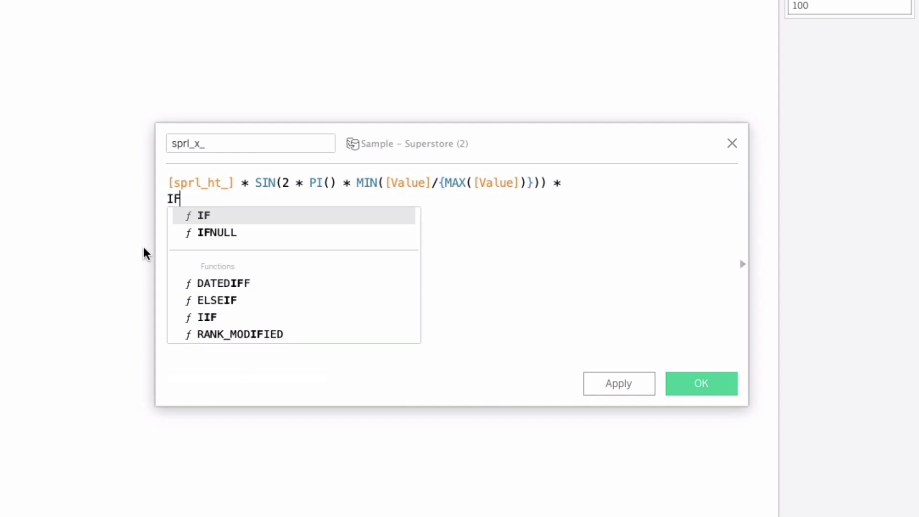
pyautogui.press('Up')
pyautogui.press('Left')
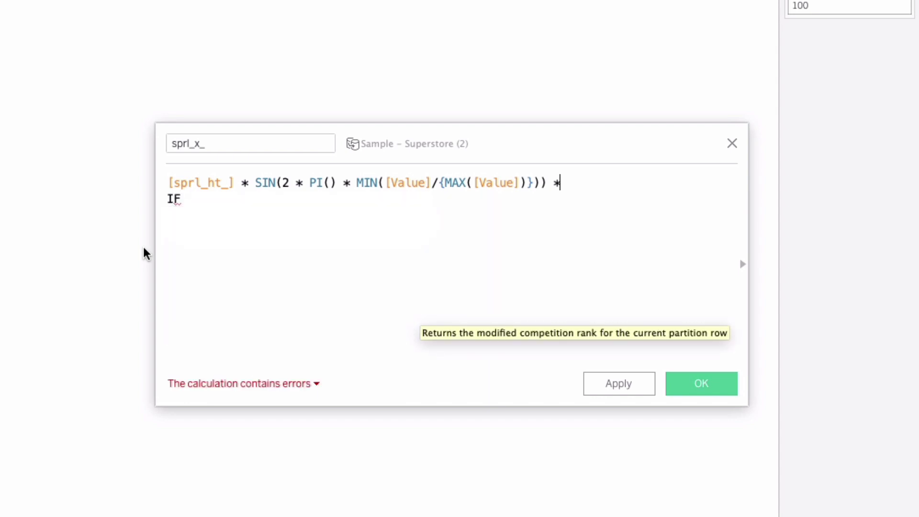
pyautogui.press('Right')
pyautogui.press('Right')
pyautogui.press('Right')
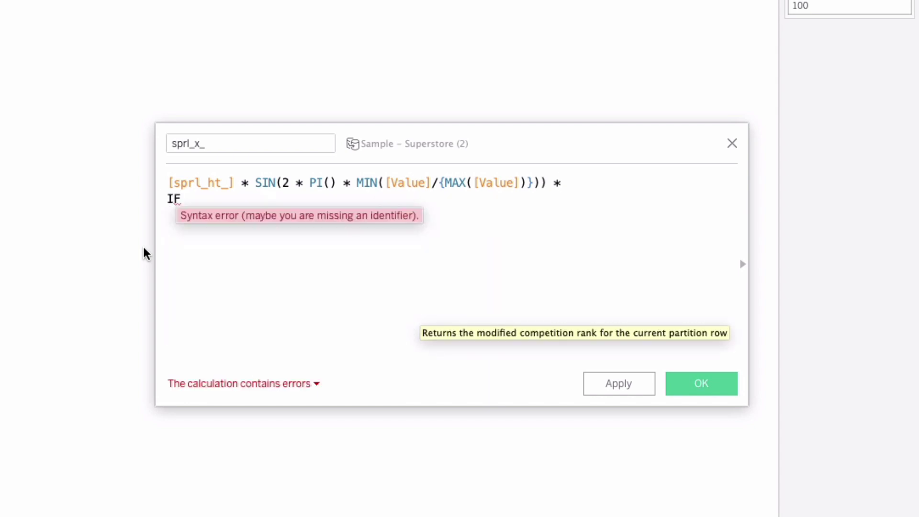
# Step: Complete the condition in sprl_x_ as IF [sprl_measure_] THEN 1 END across separate lines
pyautogui.write('mea')
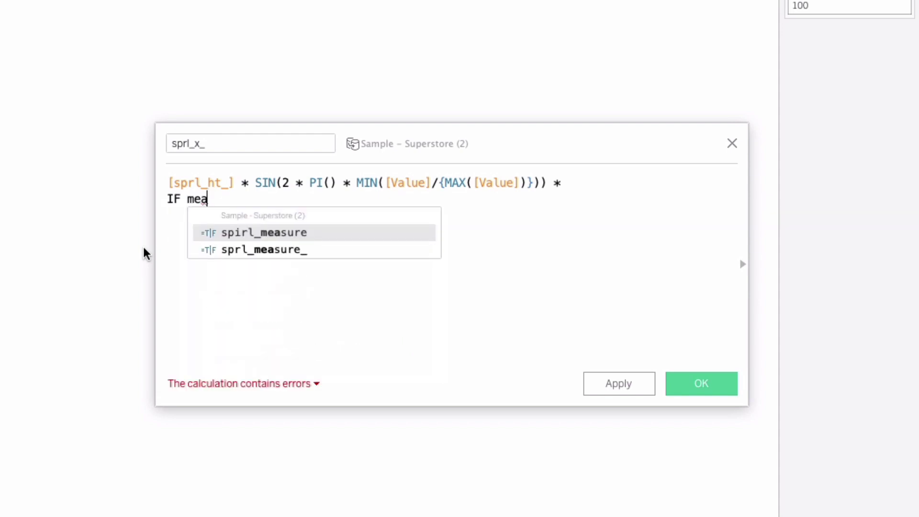
pyautogui.press('Down')
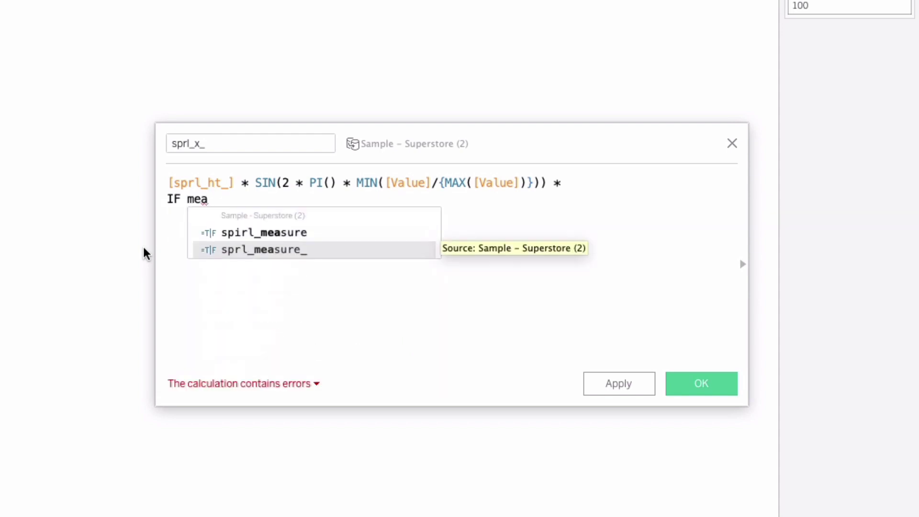
pyautogui.press('Return')
pyautogui.press('Return')
pyautogui.write('THEN 1')
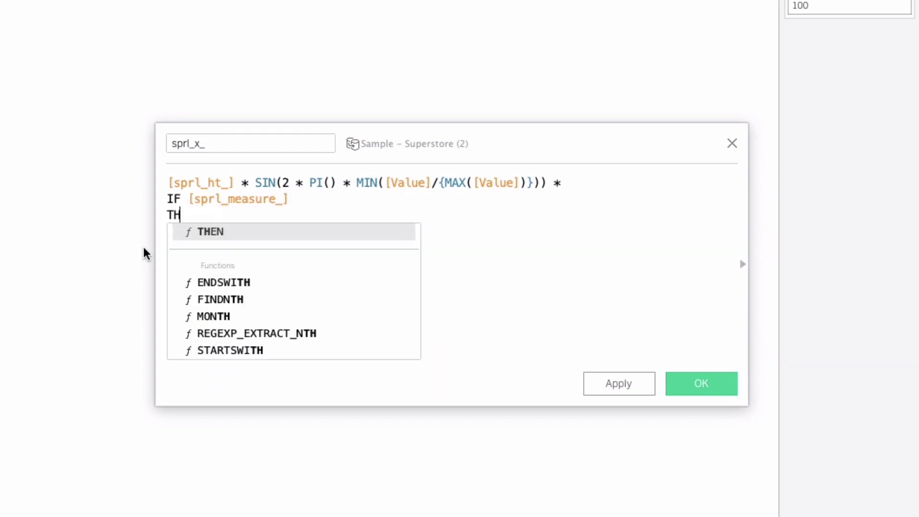
pyautogui.press('Return')
pyautogui.write('END')
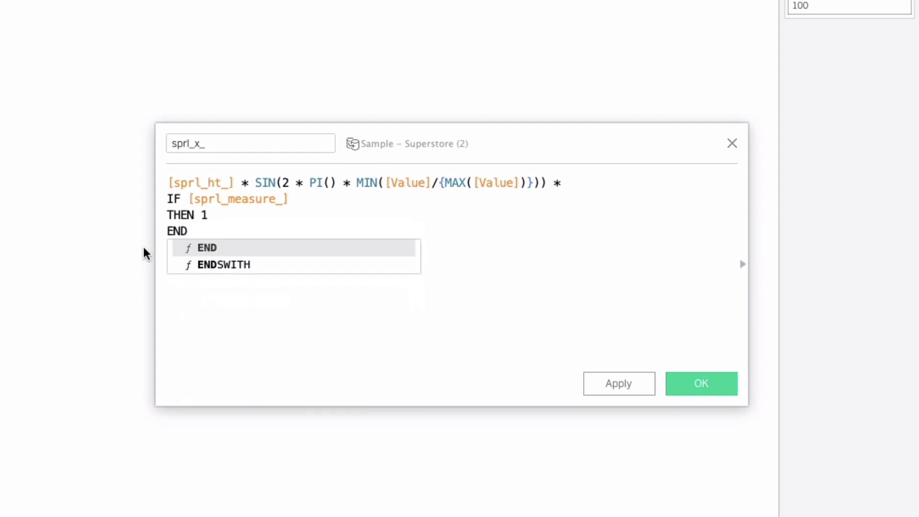
# Step: Save the sprl_x_ calculation and place the sprl_x_ field on Columns
pyautogui.click(224, 214)
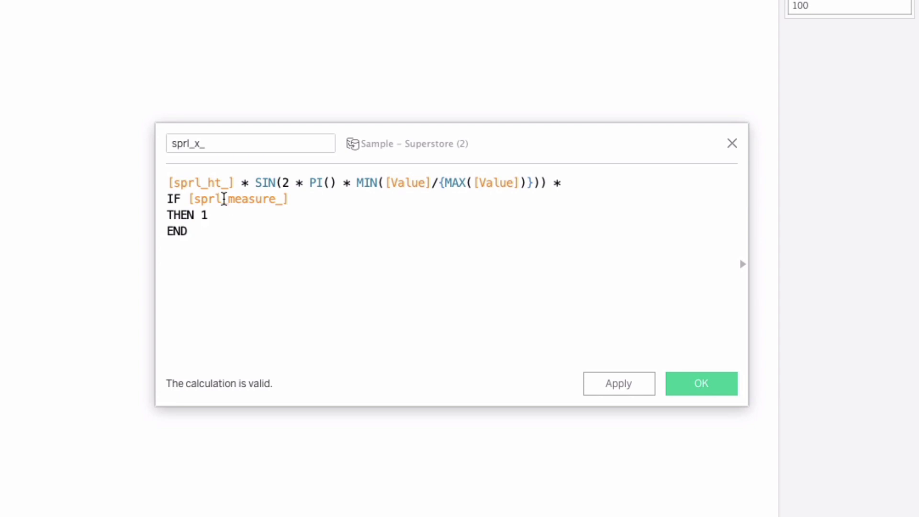
pyautogui.doubleClick(219, 197)
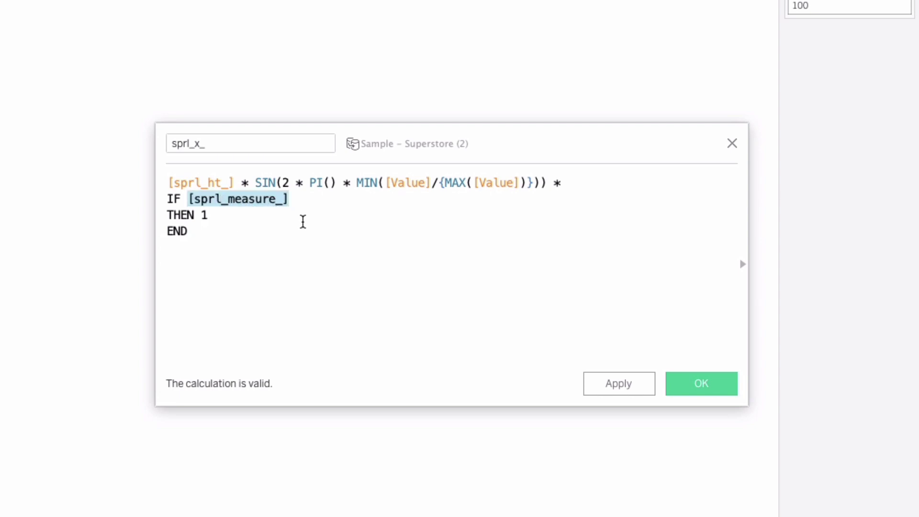
pyautogui.click(676, 381)
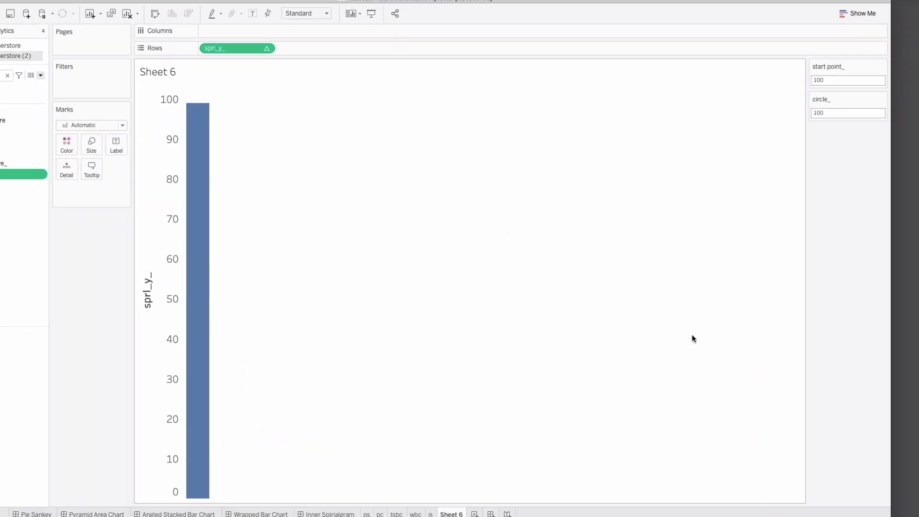
pyautogui.moveTo(0, 174); pyautogui.dragTo(286, 44)
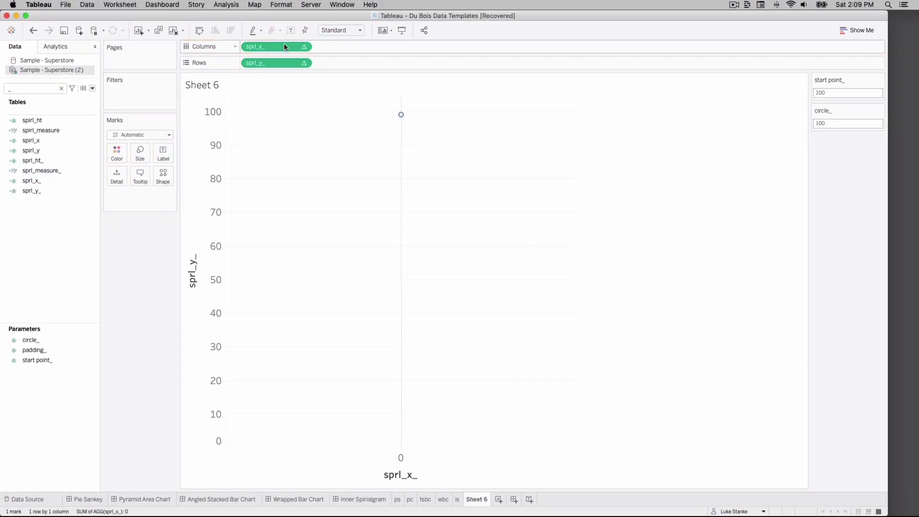
# Step: Search the data fields for "re" and color the marks by Region
pyautogui.click(17, 91)
pyautogui.write('_')
pyautogui.press('BackSpace')
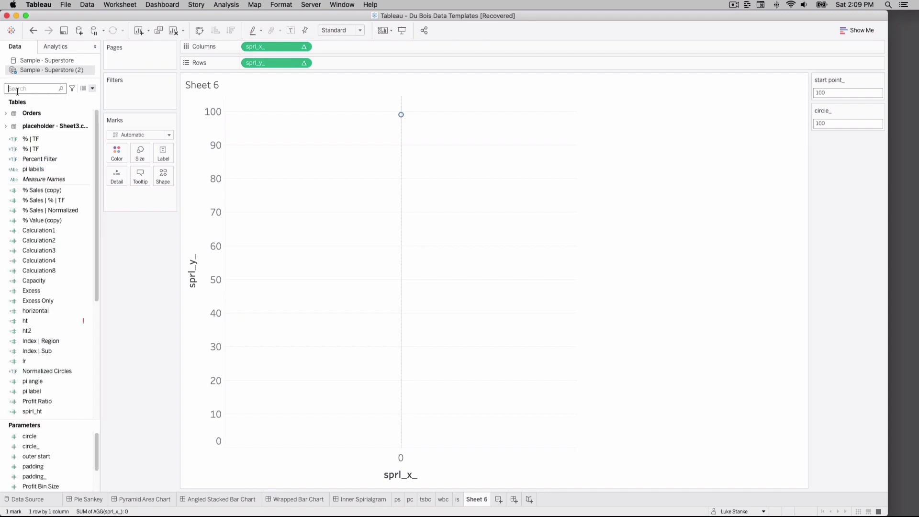
pyautogui.write('re')
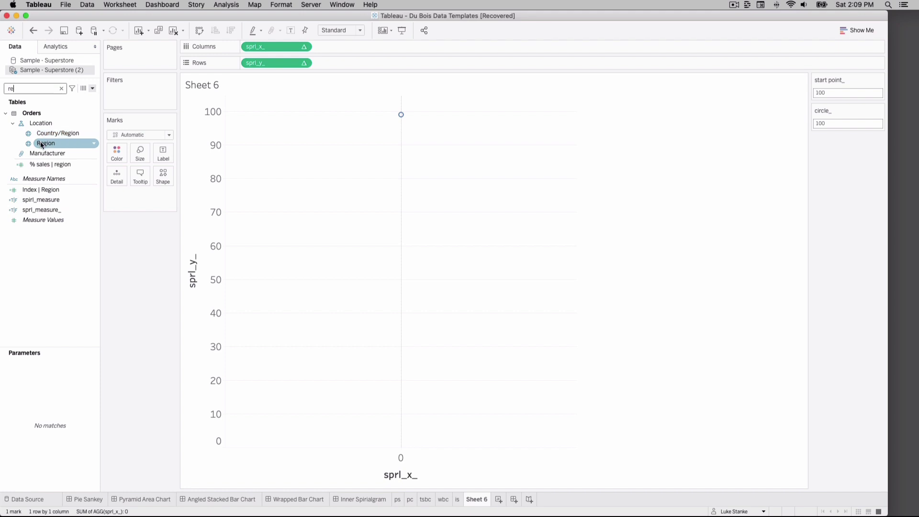
pyautogui.moveTo(44, 144); pyautogui.dragTo(118, 151)
pyautogui.moveTo(398, 119)
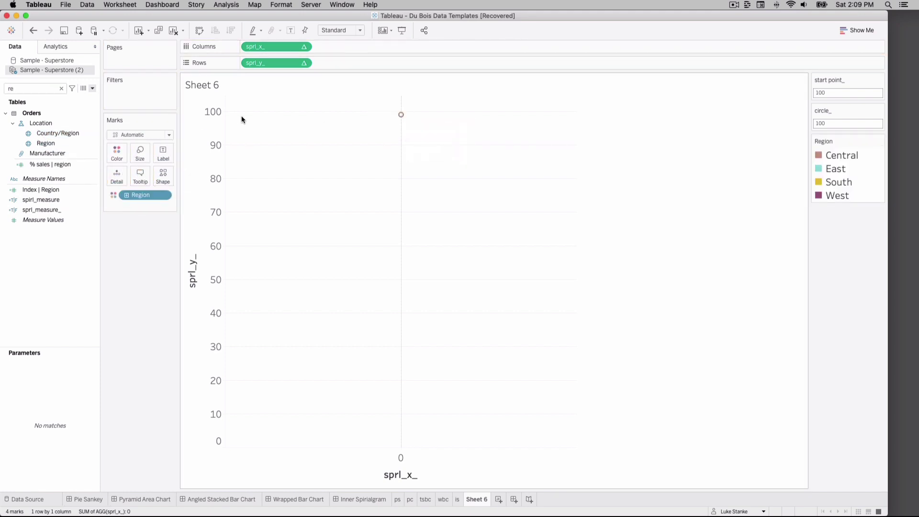
# Step: Edit the sprl_x_ table calculation so the nested sprl_ht_ computes using the specific dimension Region
pyautogui.click(304, 47)
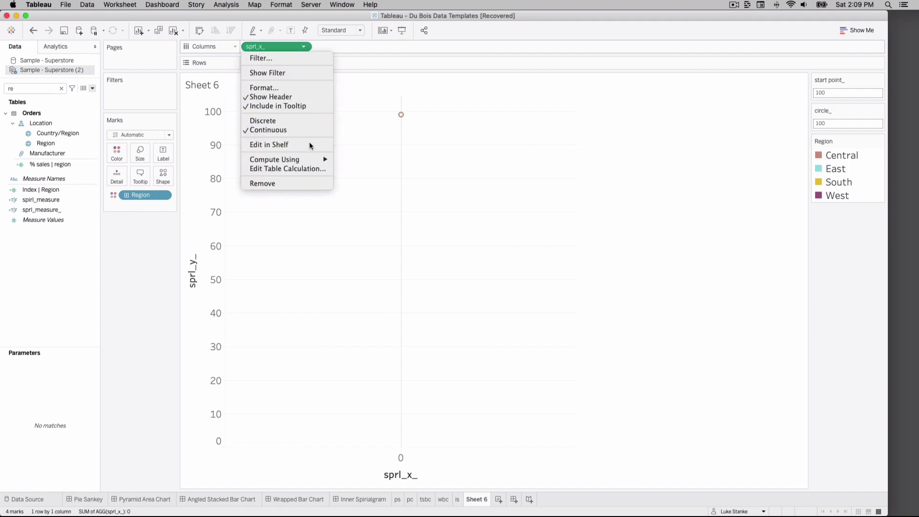
pyautogui.click(297, 167)
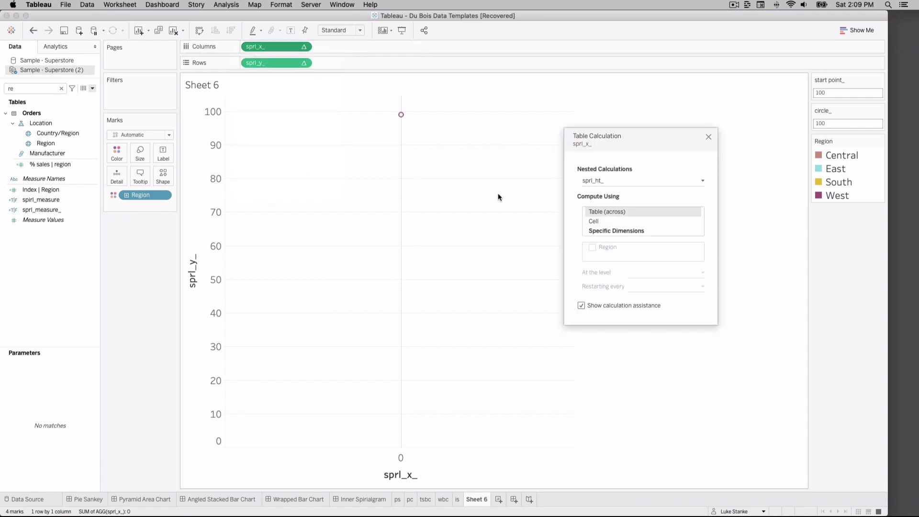
pyautogui.click(599, 230)
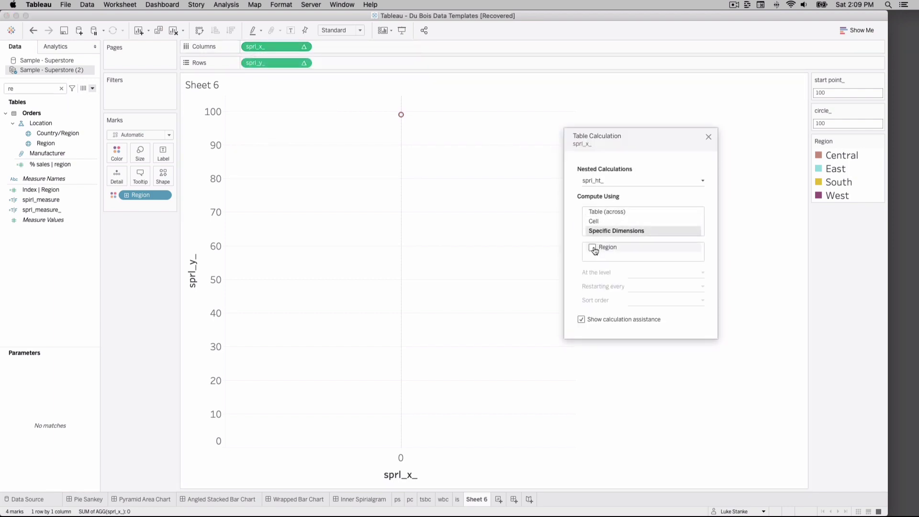
pyautogui.click(592, 247)
# Step: Set the nested sprl_measure_ calculation of sprl_x_ to compute using the specific dimension Region, and close the table calculation settings
pyautogui.click(596, 180)
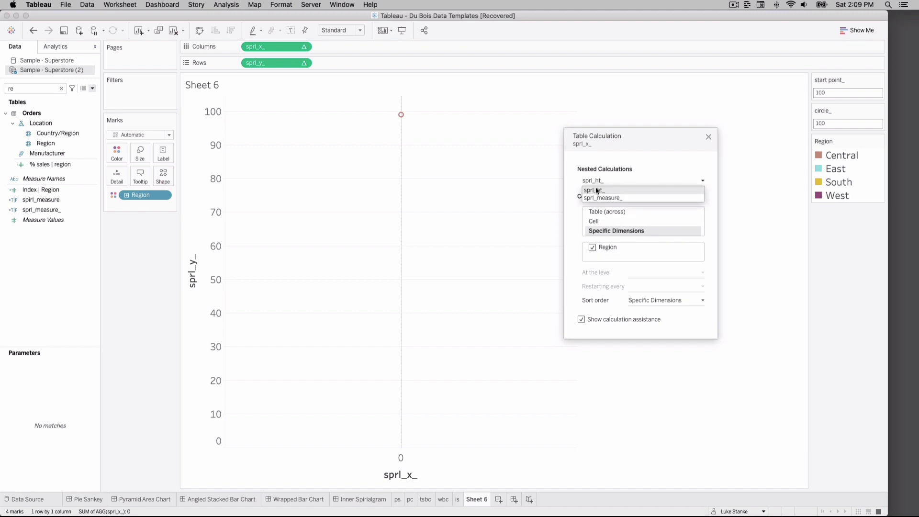
pyautogui.click(593, 196)
pyautogui.click(602, 243)
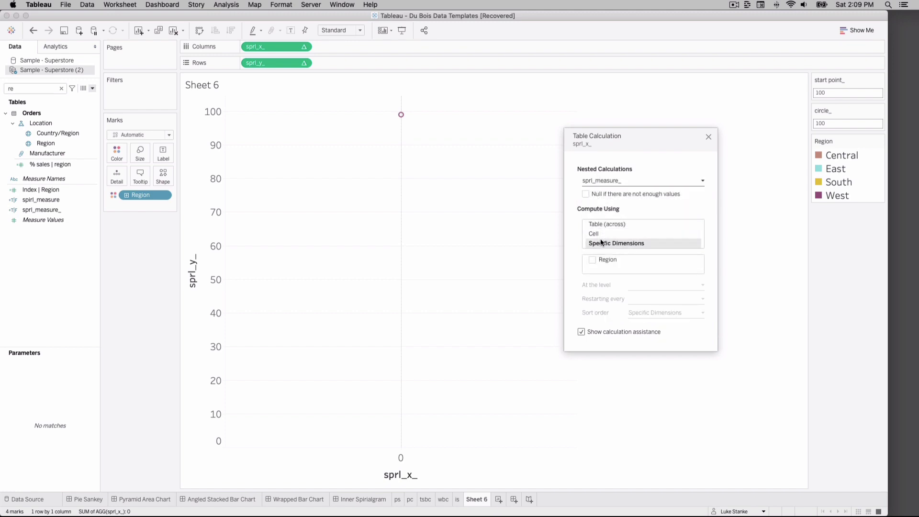
pyautogui.click(592, 260)
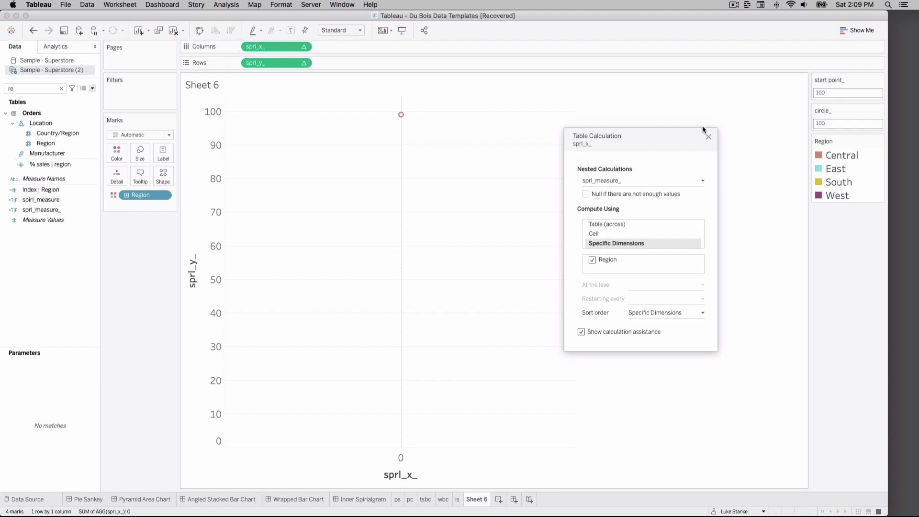
pyautogui.click(708, 137)
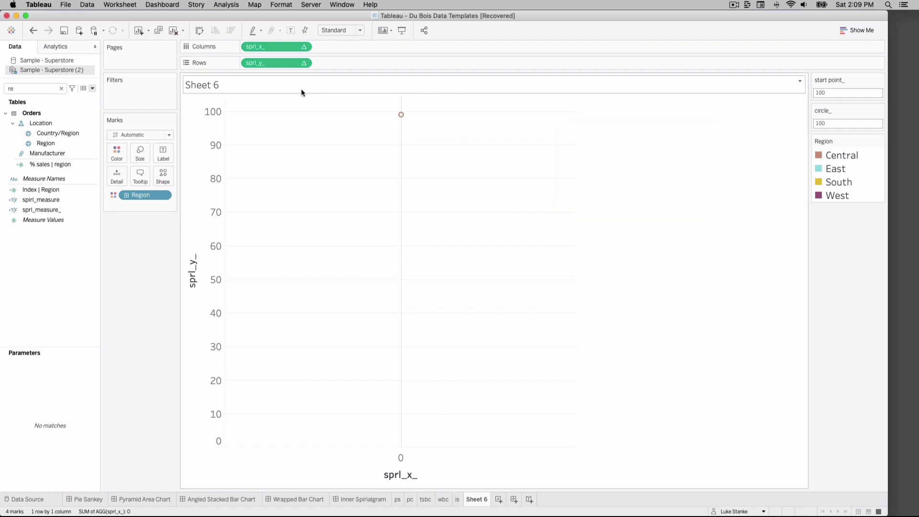
# Step: Set the sprl_y_ table calculation to compute using the specific dimension Region, and close its settings
pyautogui.click(304, 64)
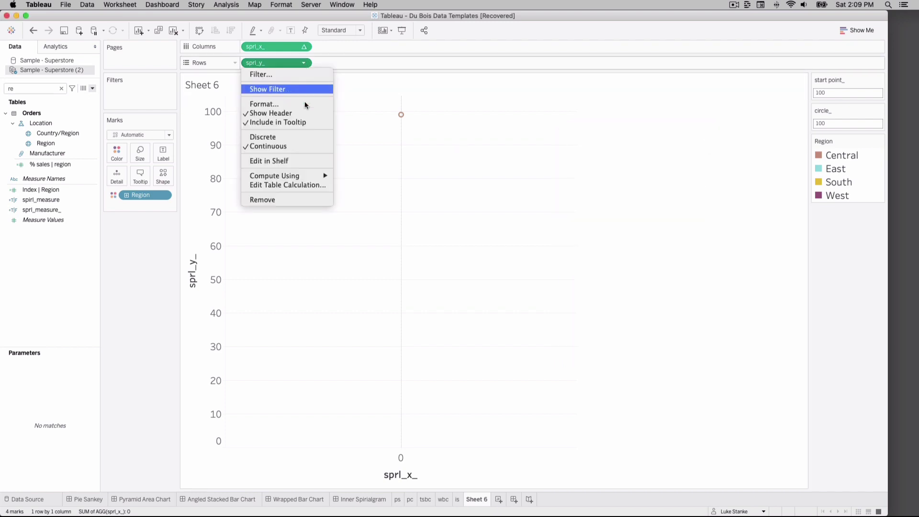
pyautogui.click(286, 180)
pyautogui.click(634, 206)
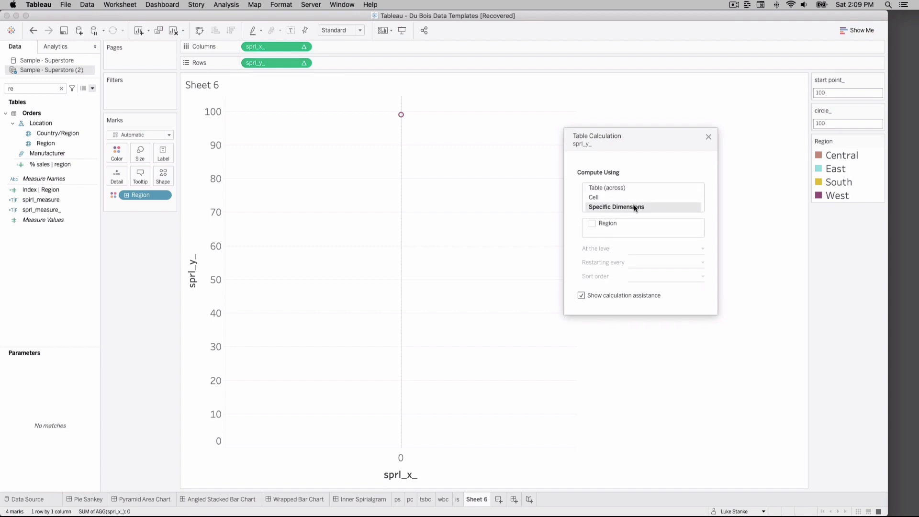
pyautogui.click(595, 219)
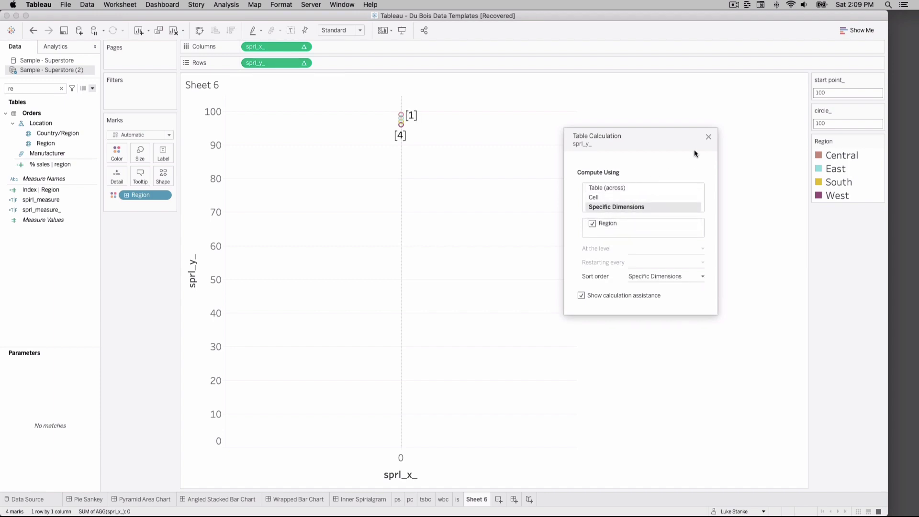
pyautogui.click(708, 137)
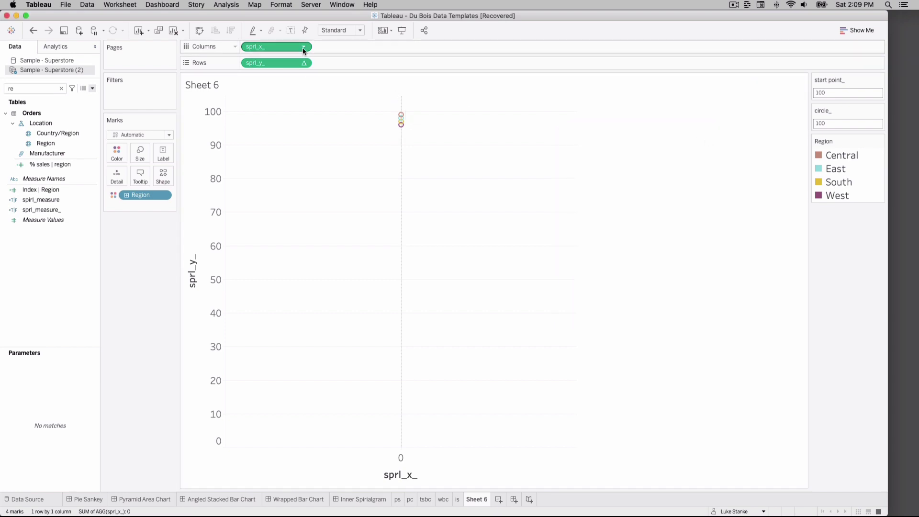
# Step: Check the sprl_x_ table calculation settings for the nested sprl_ht_ calculation
pyautogui.click(304, 46)
pyautogui.click(304, 166)
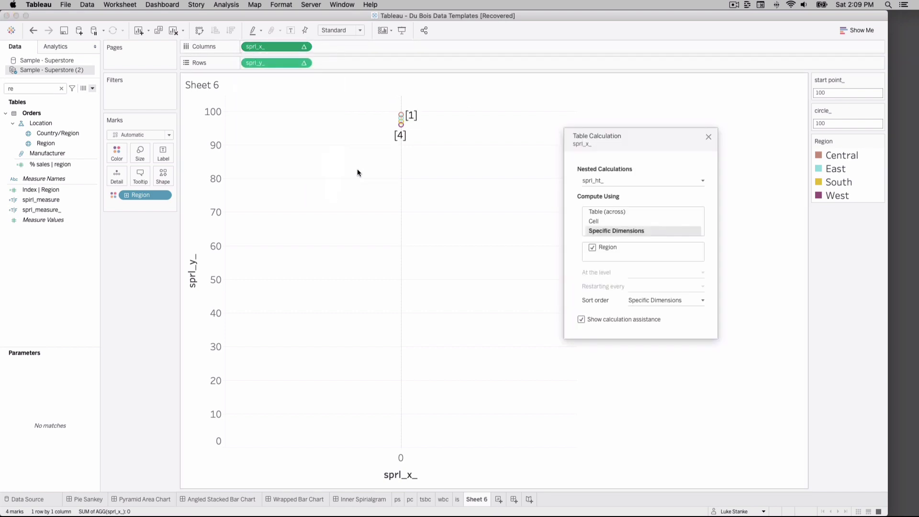
pyautogui.click(708, 137)
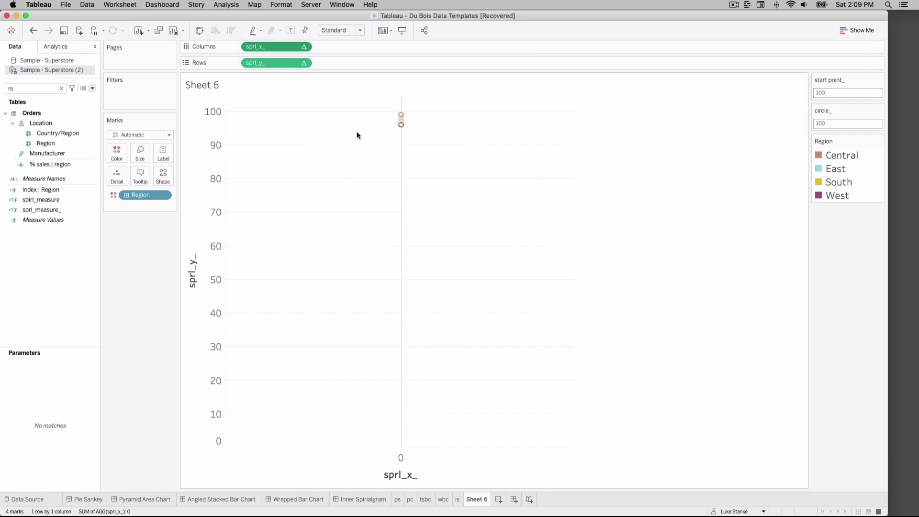
# Step: Search the data fields for "va", add Value to the marks as detail, and convert it to a dimension
pyautogui.press('BackSpace')
pyautogui.press('BackSpace')
pyautogui.write('va')
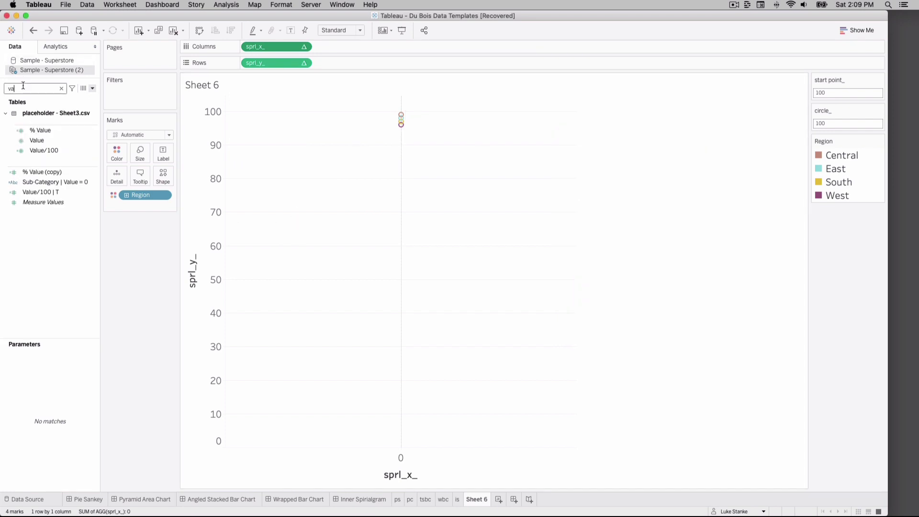
pyautogui.moveTo(37, 140); pyautogui.dragTo(133, 211)
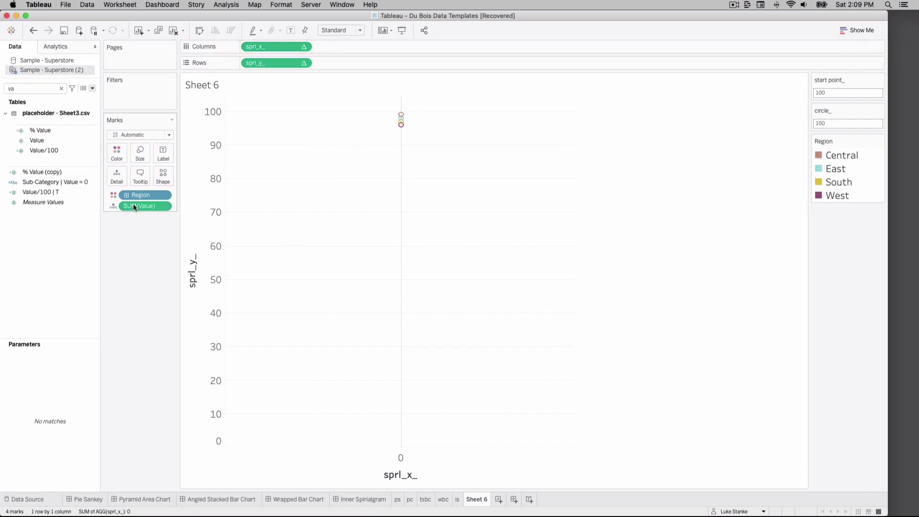
pyautogui.click(160, 208)
pyautogui.click(154, 267)
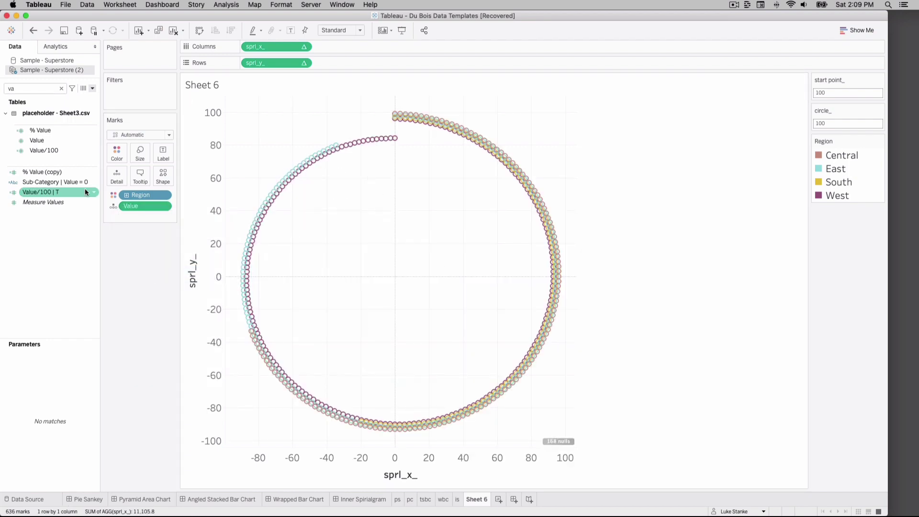
# Step: Change the mark type to Line and assign Value to Path so it orders the spiral points
pyautogui.click(123, 135)
pyautogui.click(124, 166)
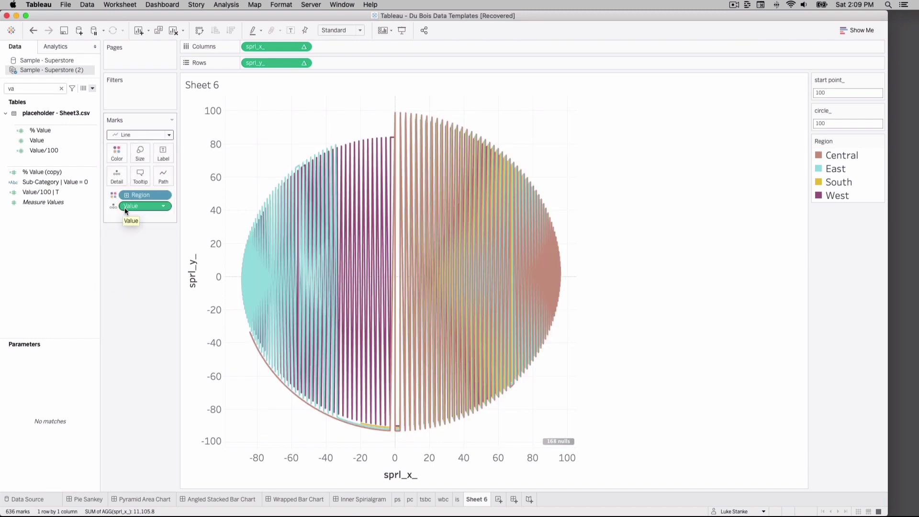
pyautogui.moveTo(124, 208); pyautogui.dragTo(163, 183)
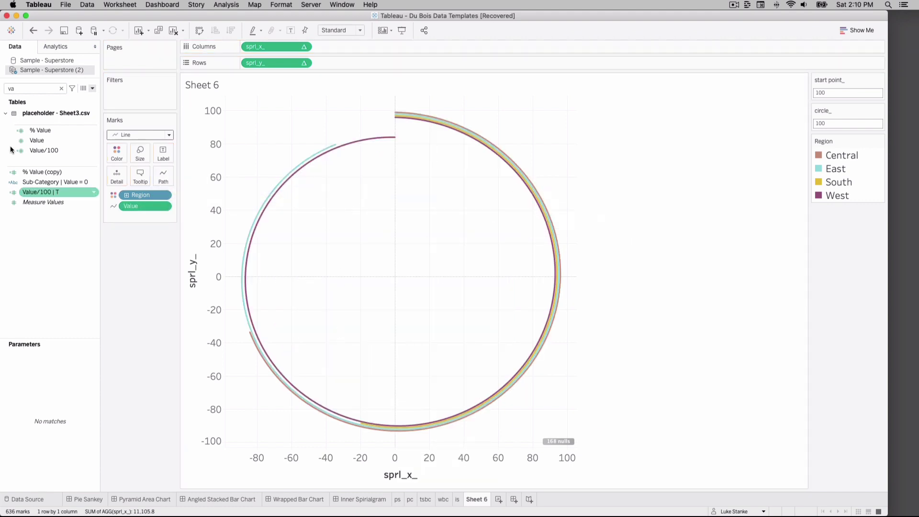
# Step: Search the data fields for "pa" and show the padding_ parameter control on the sheet
pyautogui.click(24, 89)
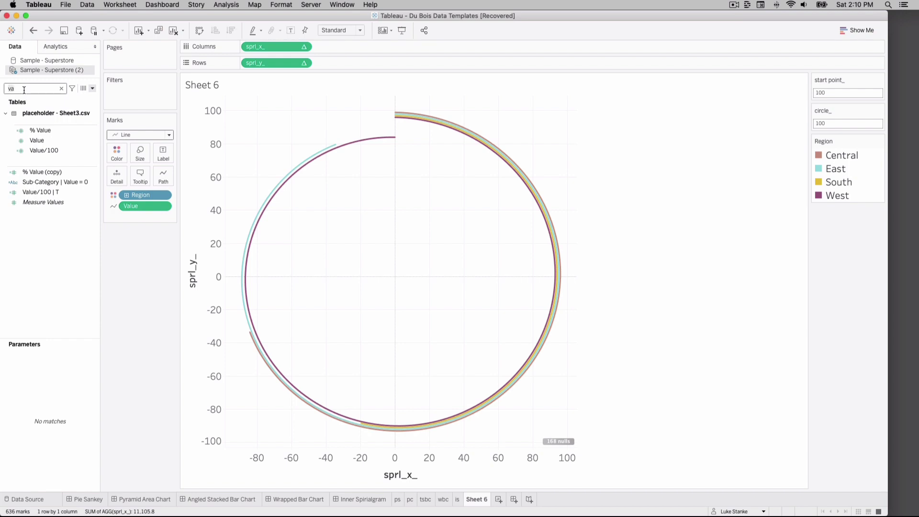
pyautogui.press('BackSpace')
pyautogui.press('BackSpace')
pyautogui.write('pa')
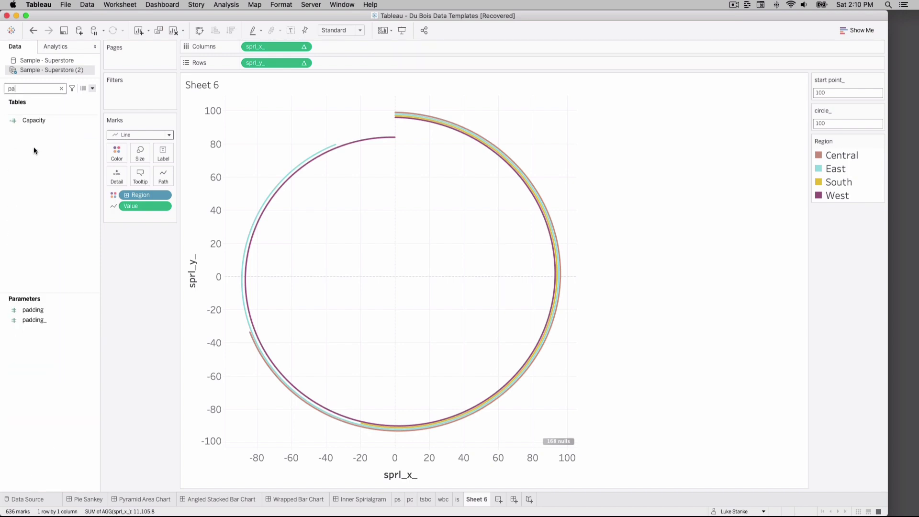
pyautogui.click(70, 323)
pyautogui.rightClick(70, 323)
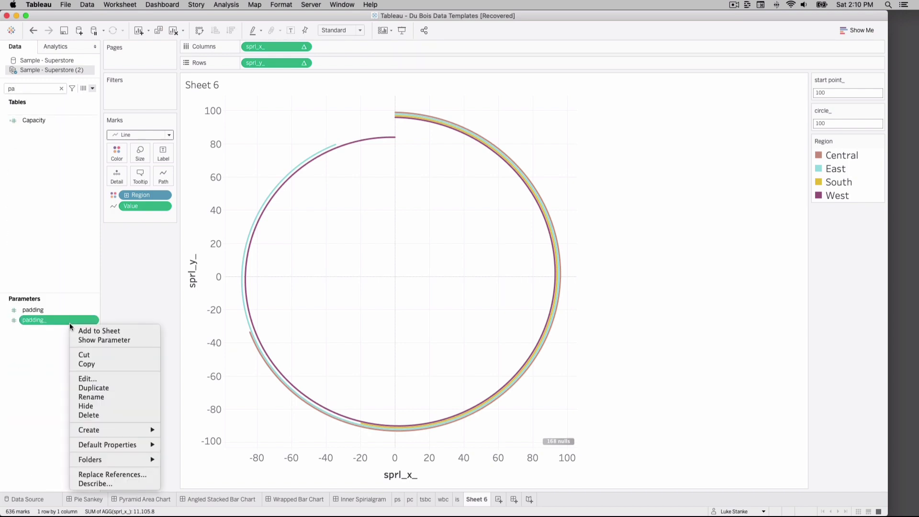
pyautogui.click(82, 340)
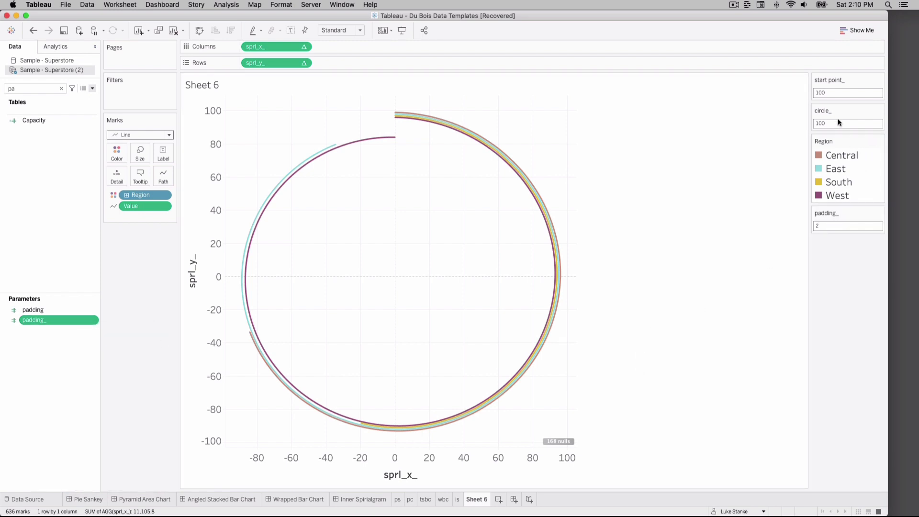
# Step: Try the start point_ parameter at 20 together with a circle_ value of 125
pyautogui.write('20')
pyautogui.press('Return')
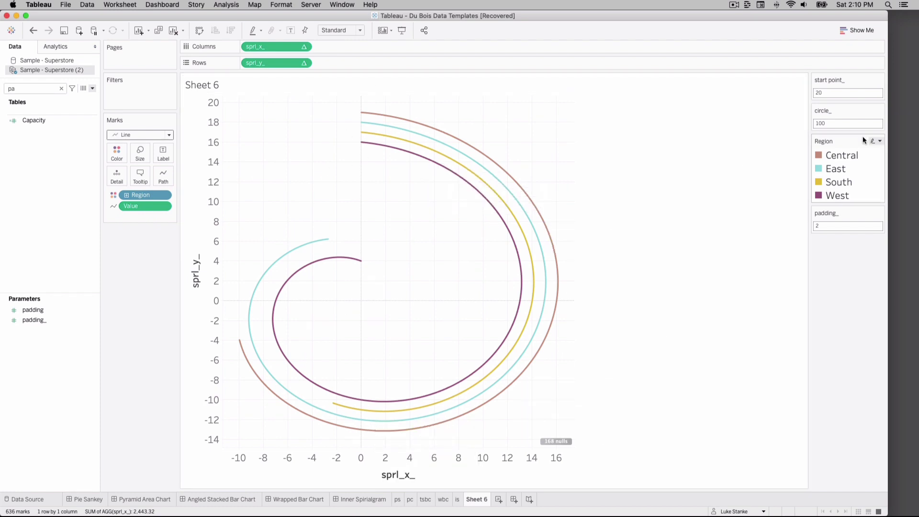
pyautogui.click(838, 124)
pyautogui.press('Return')
# Step: Try the circle_ parameter at 50 and the start point_ parameter at 30
pyautogui.click(824, 124)
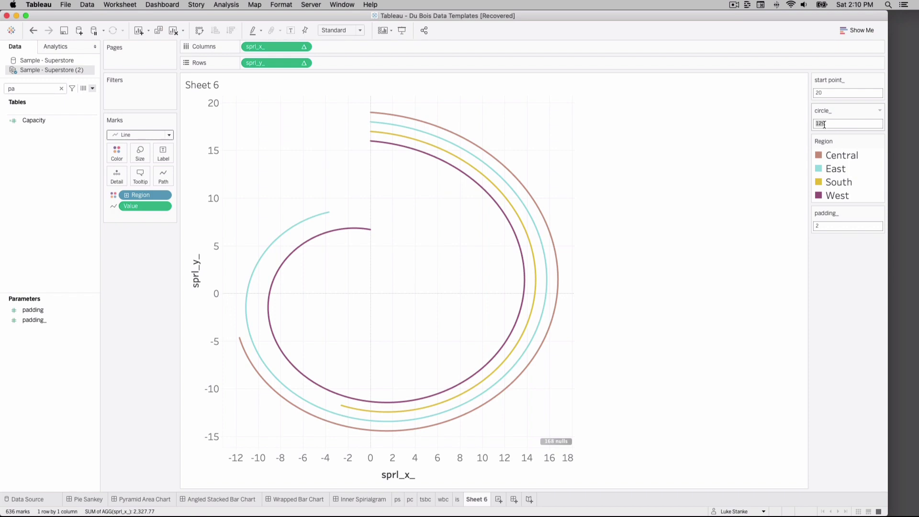
pyautogui.write('50')
pyautogui.press('Return')
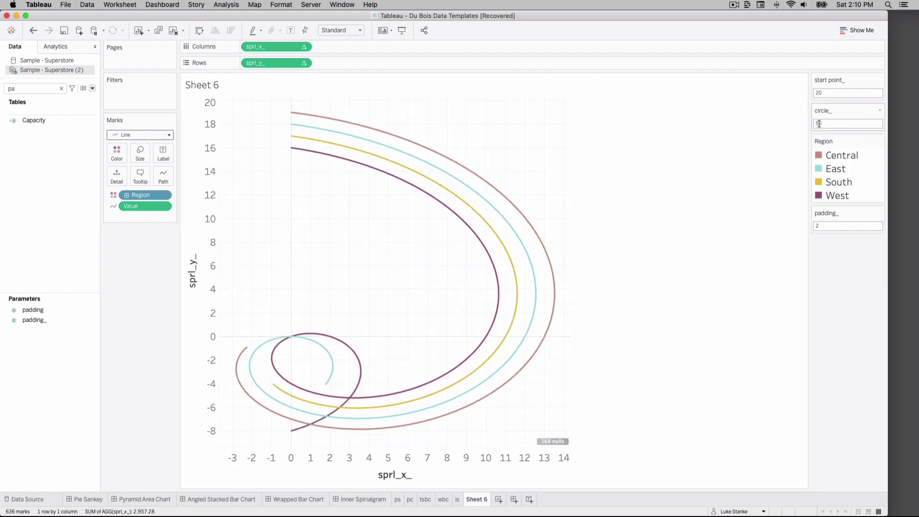
pyautogui.click(830, 93)
pyautogui.write('30')
pyautogui.press('Return')
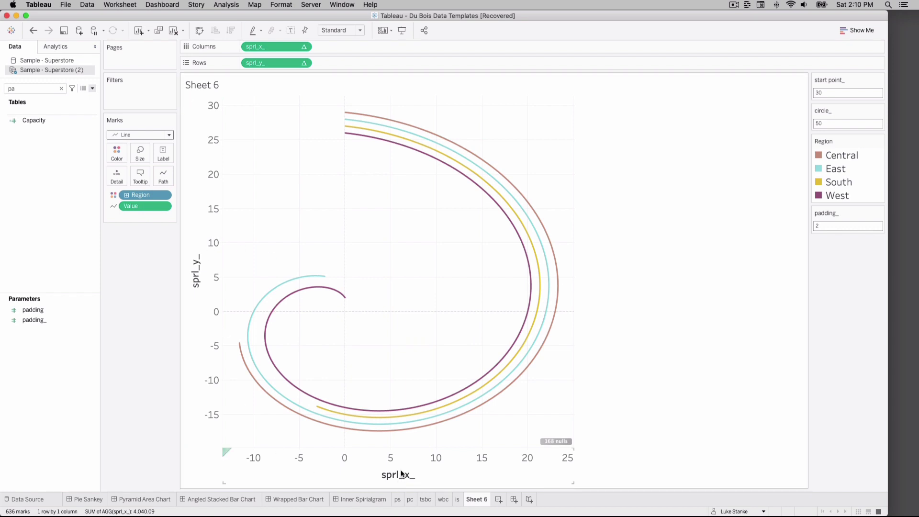
# Step: Switch the sprl_x_ axis to a fixed range and set its start to -25
pyautogui.rightClick(400, 470)
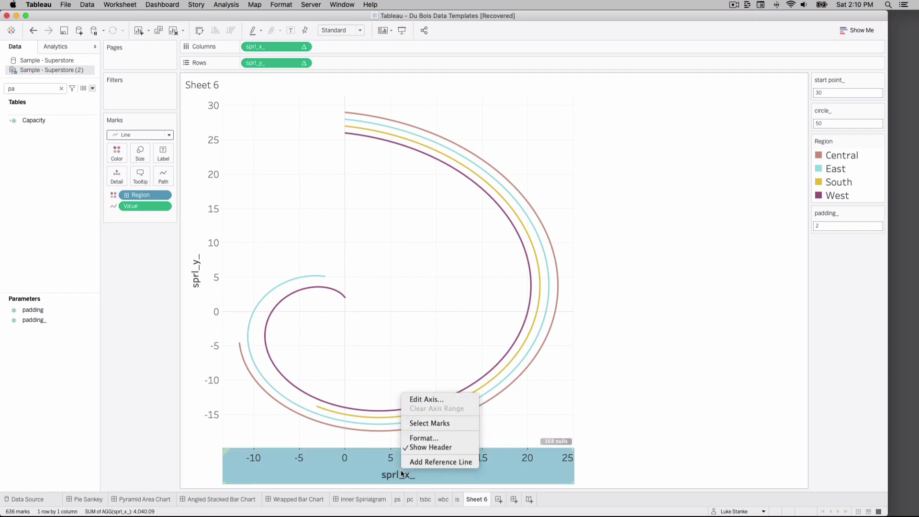
pyautogui.click(410, 400)
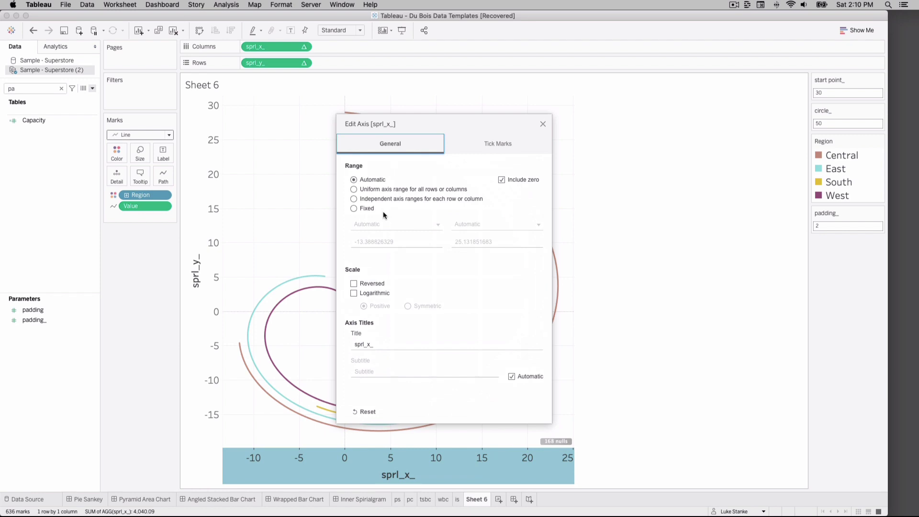
pyautogui.click(362, 208)
pyautogui.click(366, 241)
pyautogui.doubleClick(366, 242)
pyautogui.write('-')
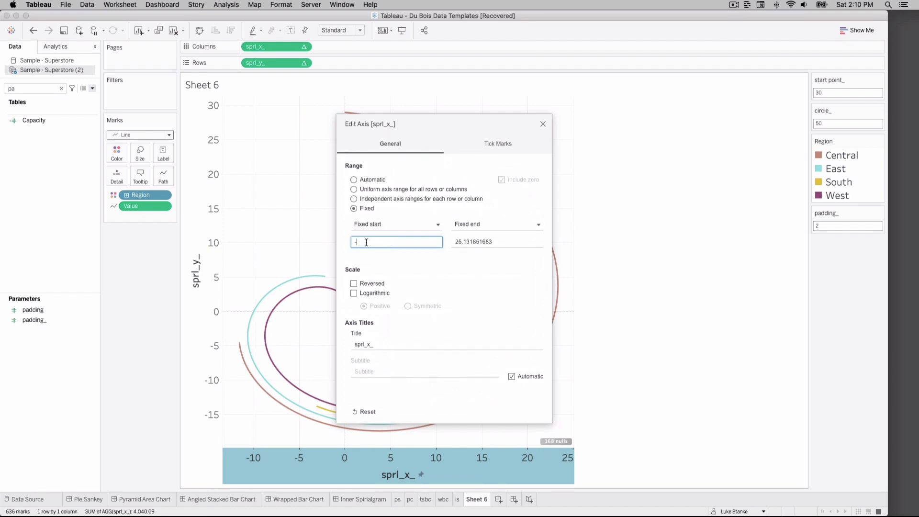
pyautogui.write('25')
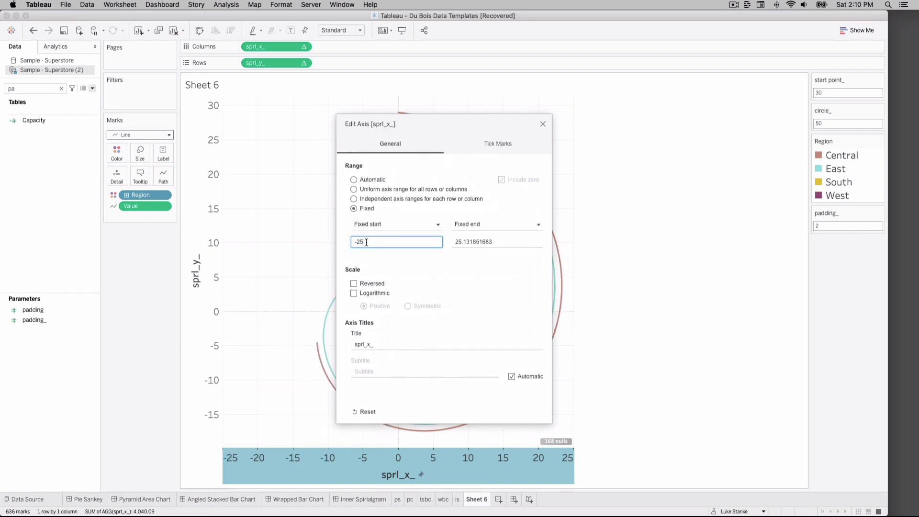
# Step: Set the fixed end of the sprl_x_ axis to 25 and close the axis settings
pyautogui.press('Tab')
pyautogui.press('Tab')
pyautogui.write('20')
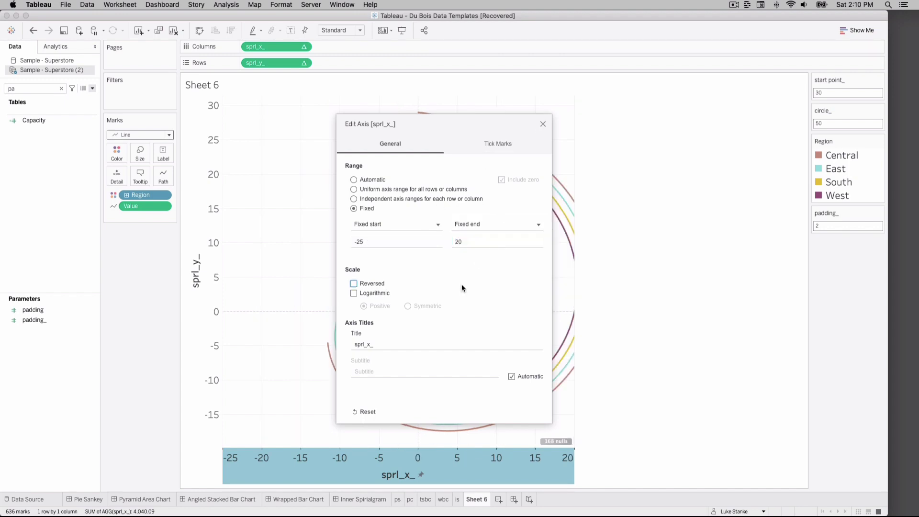
pyautogui.click(462, 242)
pyautogui.doubleClick(463, 242)
pyautogui.write('25')
pyautogui.press('Return')
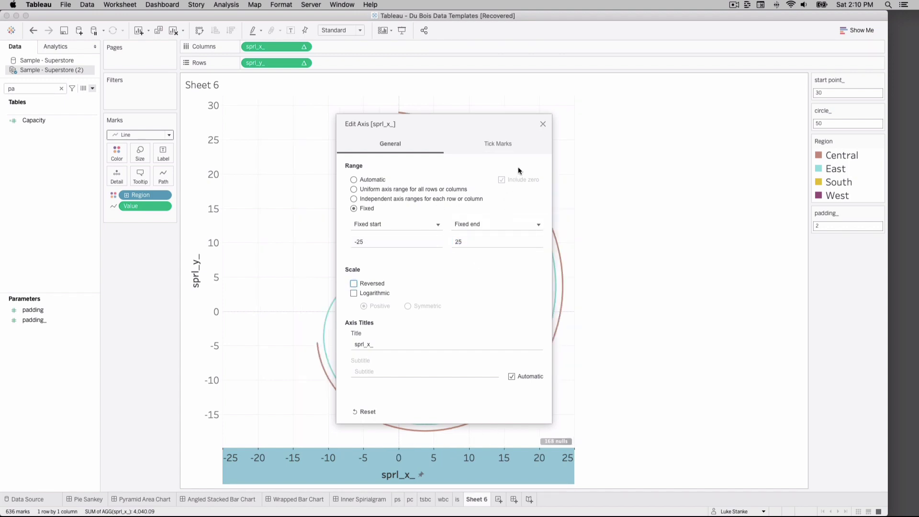
pyautogui.click(542, 124)
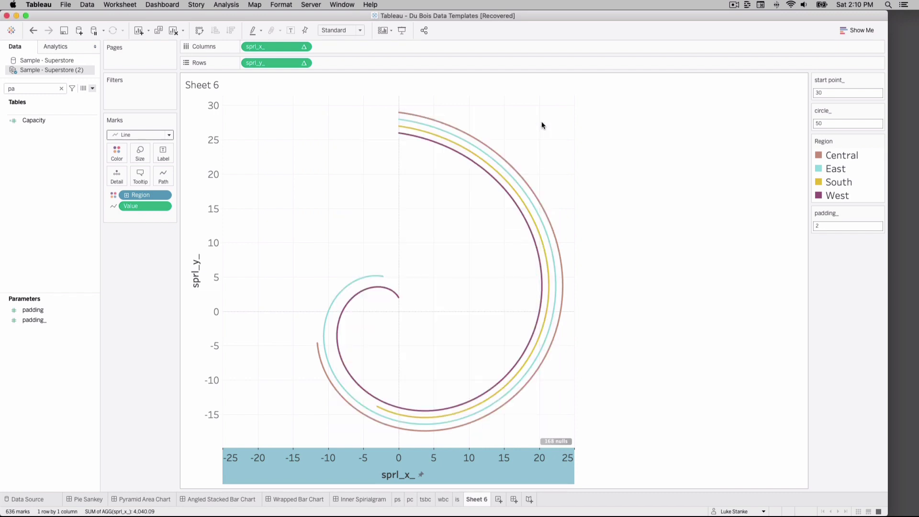
# Step: Switch the sprl_y_ axis to a fixed range and set its start to -25
pyautogui.rightClick(194, 245)
pyautogui.click(211, 253)
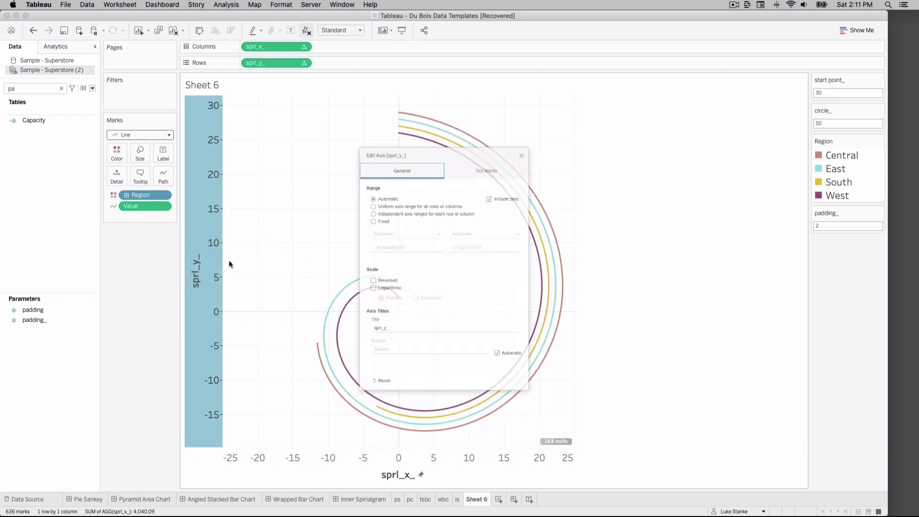
pyautogui.click(367, 209)
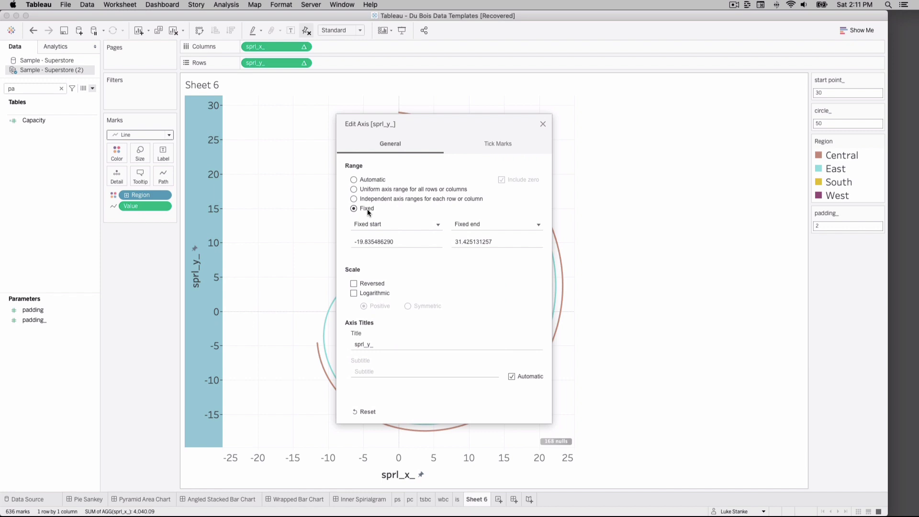
pyautogui.click(375, 236)
pyautogui.write('-')
pyautogui.press('BackSpace')
pyautogui.press('BackSpace')
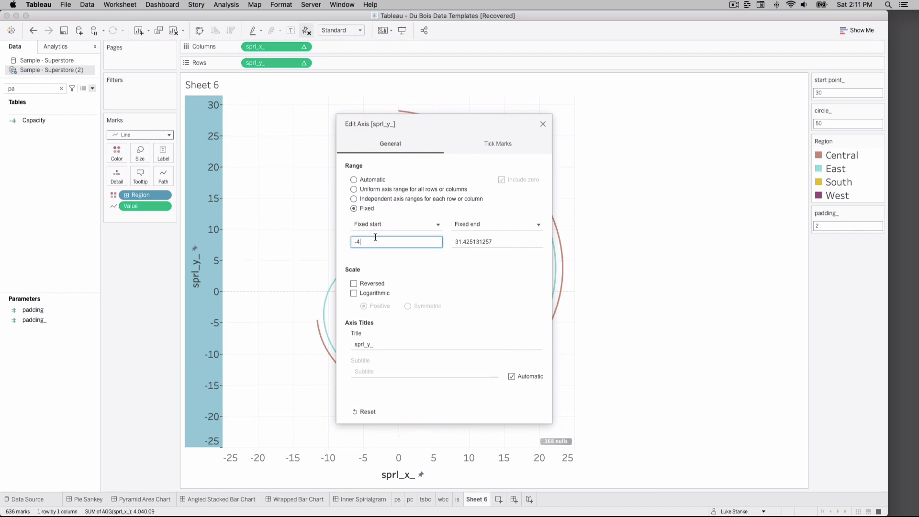
pyautogui.press('Tab')
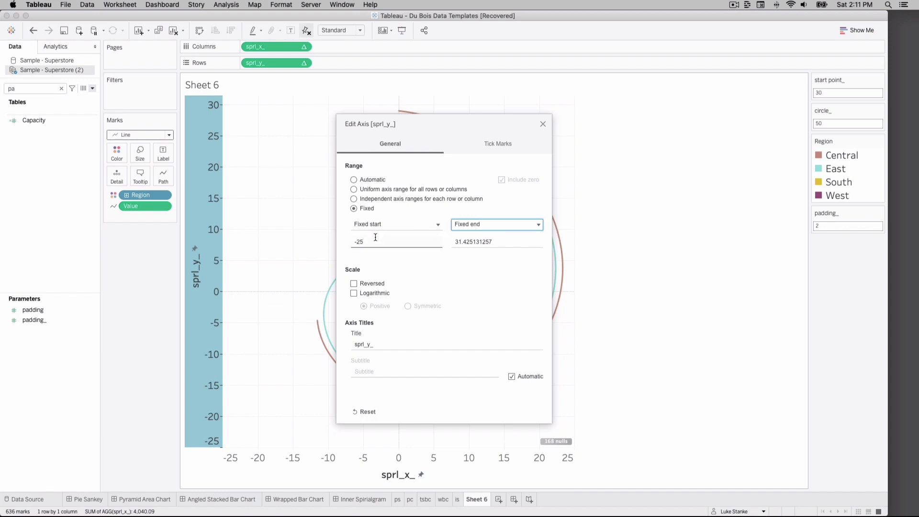
# Step: Set the fixed end of the sprl_y_ axis to 25 and close the axis settings
pyautogui.press('Tab')
pyautogui.write('26')
pyautogui.press('BackSpace')
pyautogui.write('5')
pyautogui.press('Tab')
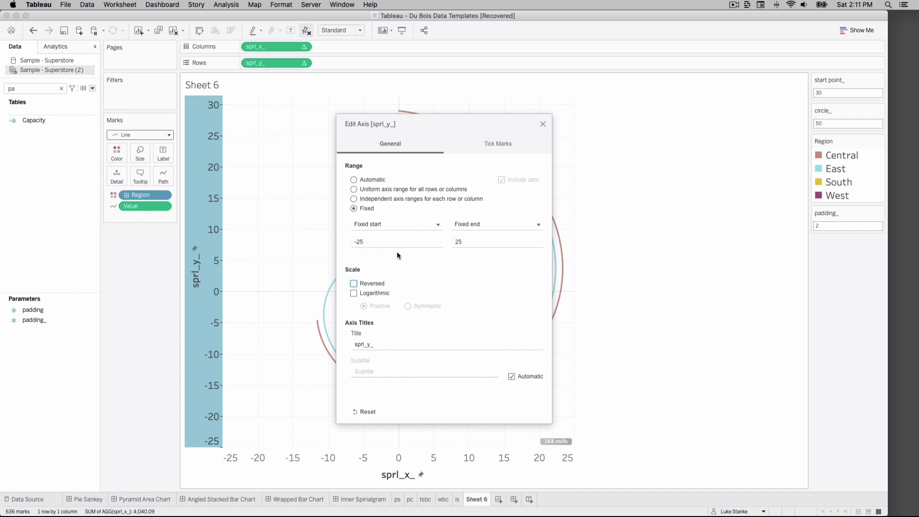
pyautogui.click(542, 124)
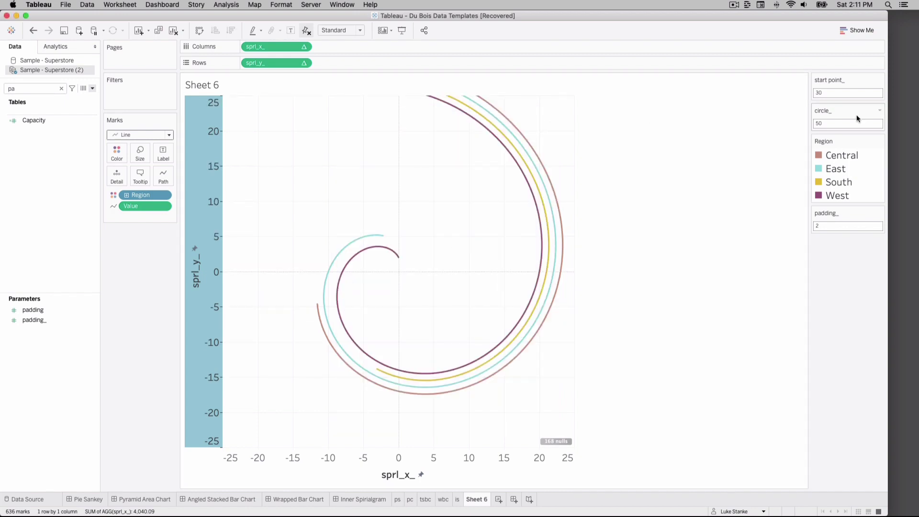
# Step: Set the start point_ parameter to 25 and the circle_ parameter to 70, and deselect the sprl_y_ axis
pyautogui.doubleClick(847, 92)
pyautogui.write('25')
pyautogui.press('Return')
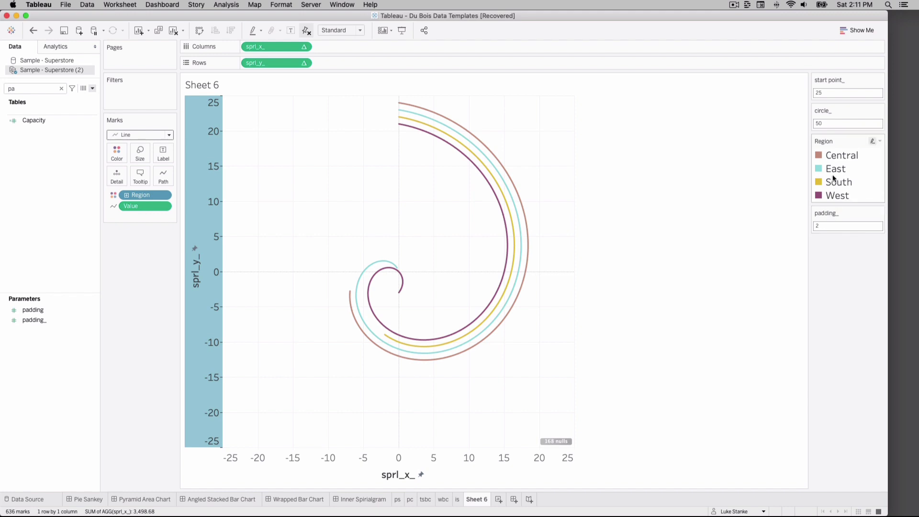
pyautogui.doubleClick(833, 124)
pyautogui.write('70')
pyautogui.press('Return')
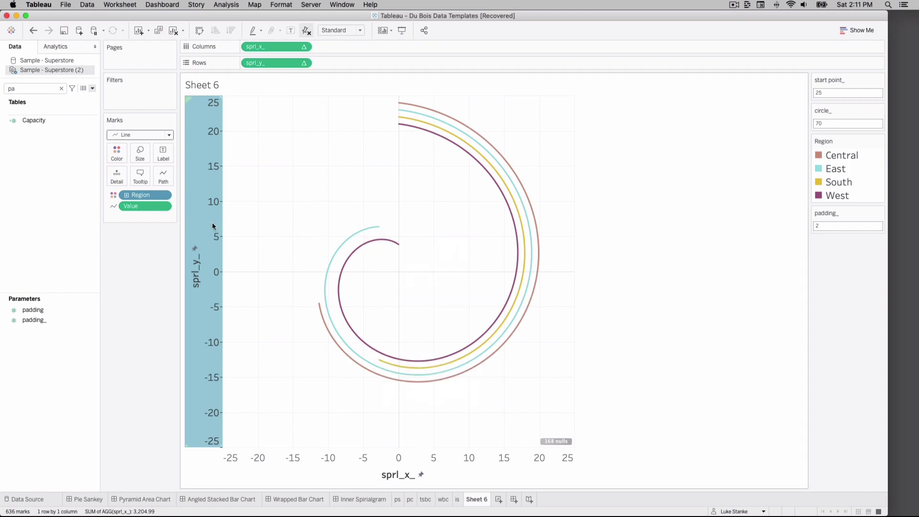
pyautogui.click(156, 245)
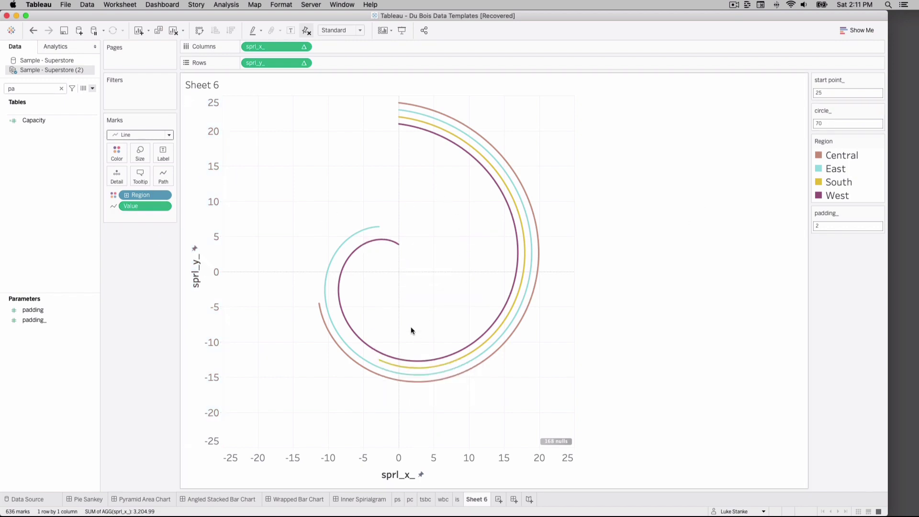
# Step: Sort the Region field on color by the Sales field with Sum aggregation
pyautogui.rightClick(149, 196)
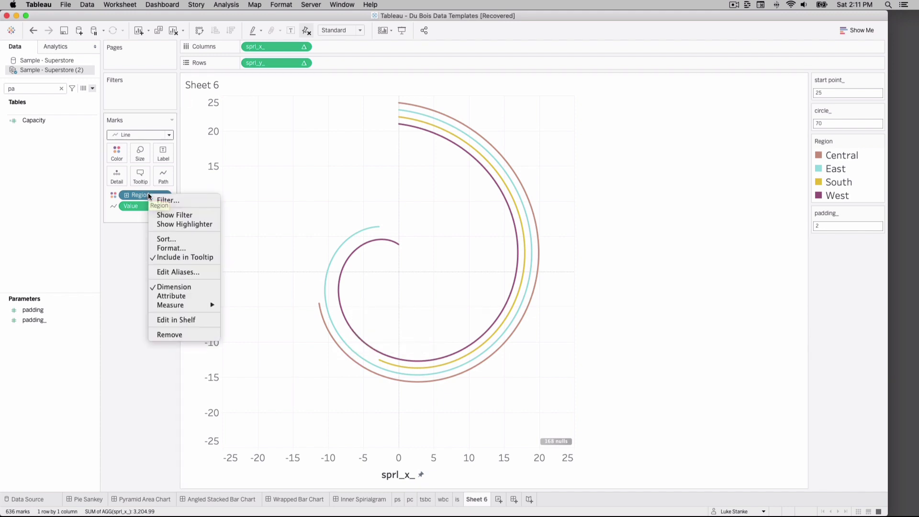
pyautogui.click(174, 239)
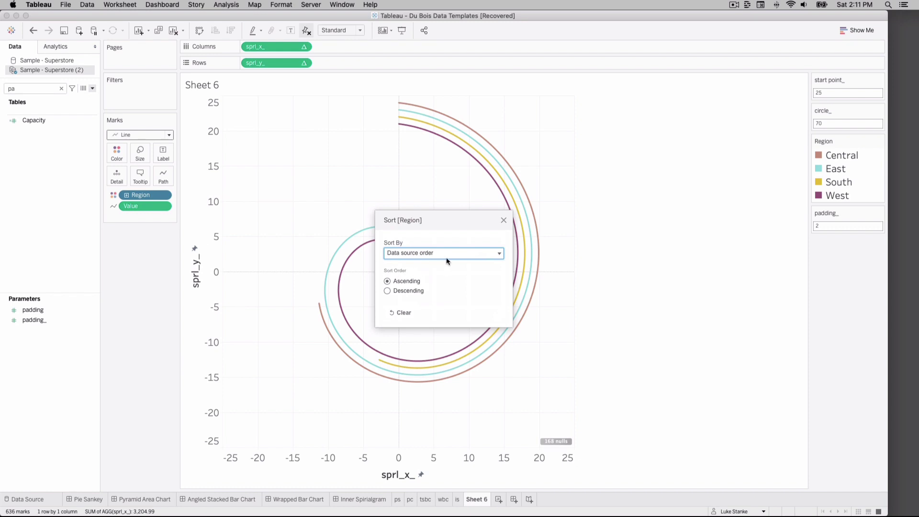
pyautogui.click(446, 257)
pyautogui.click(422, 278)
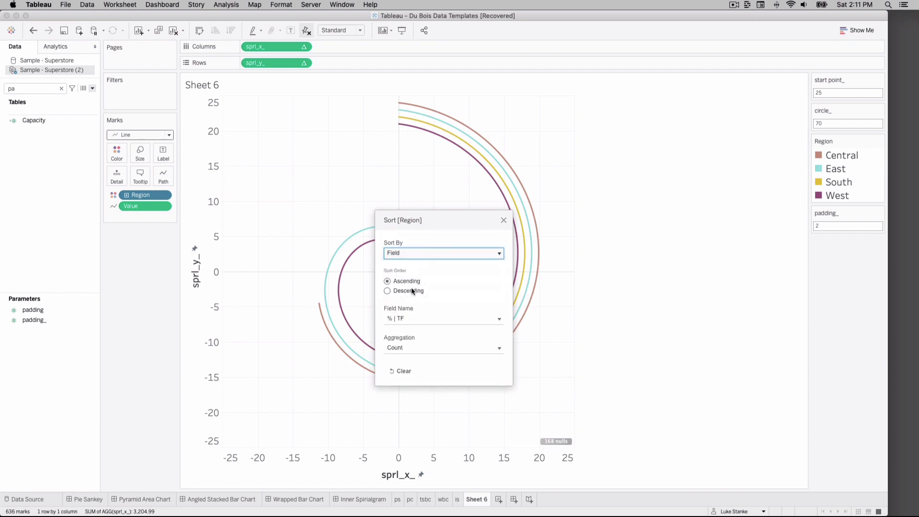
pyautogui.click(396, 320)
pyautogui.click(395, 318)
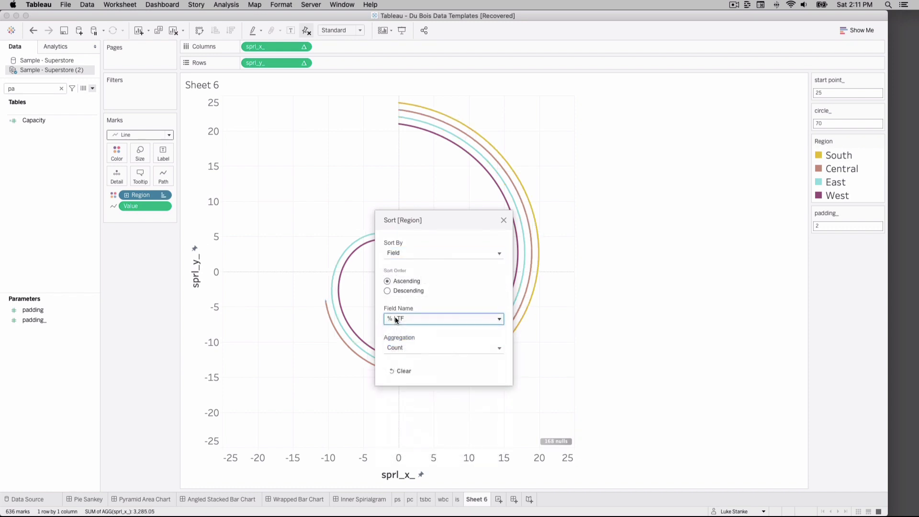
pyautogui.click(395, 320)
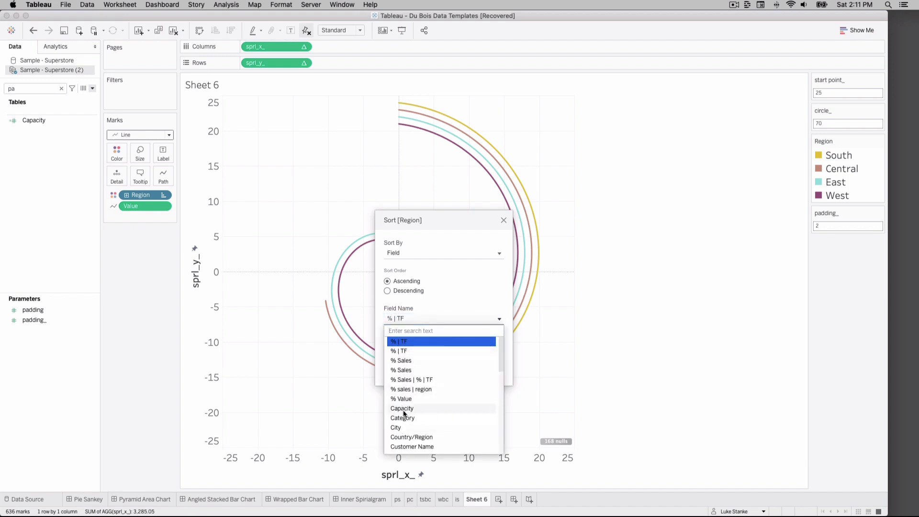
pyautogui.write('sa')
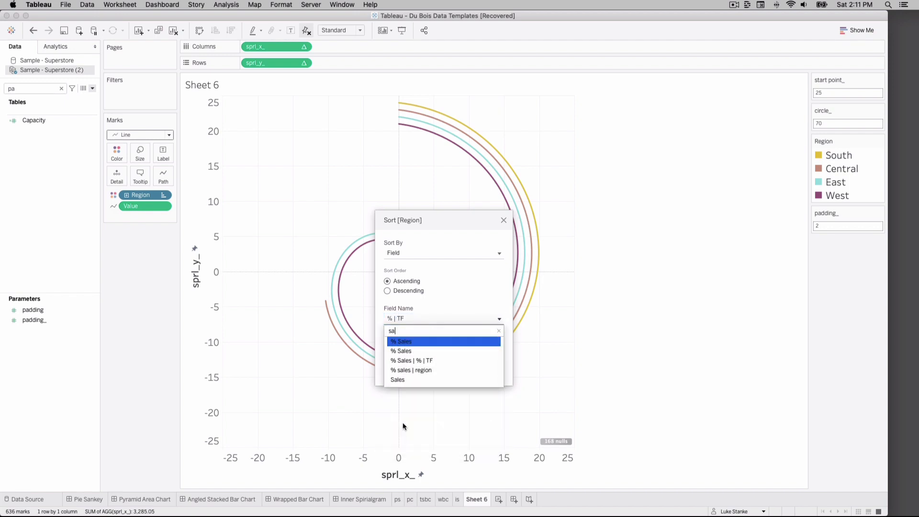
pyautogui.click(403, 378)
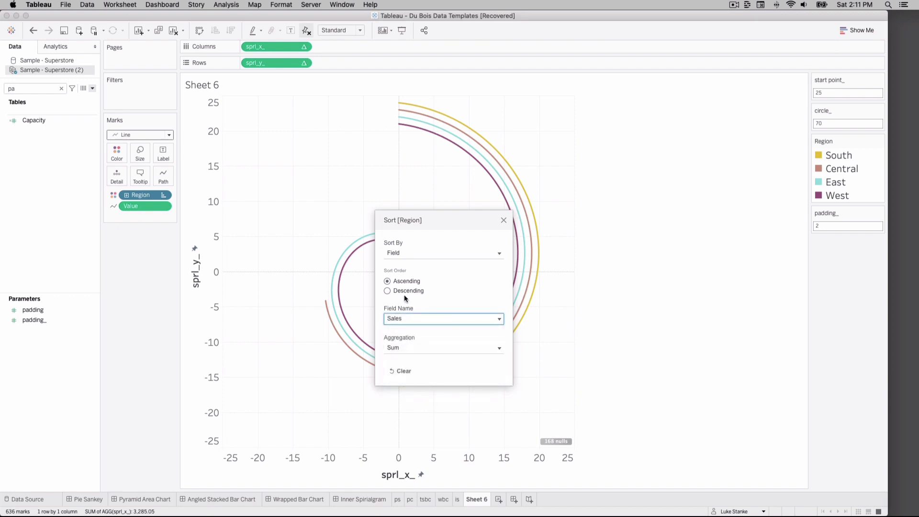
# Step: Switch the Region sort order to descending and close the sort settings
pyautogui.moveTo(423, 224); pyautogui.dragTo(557, 260)
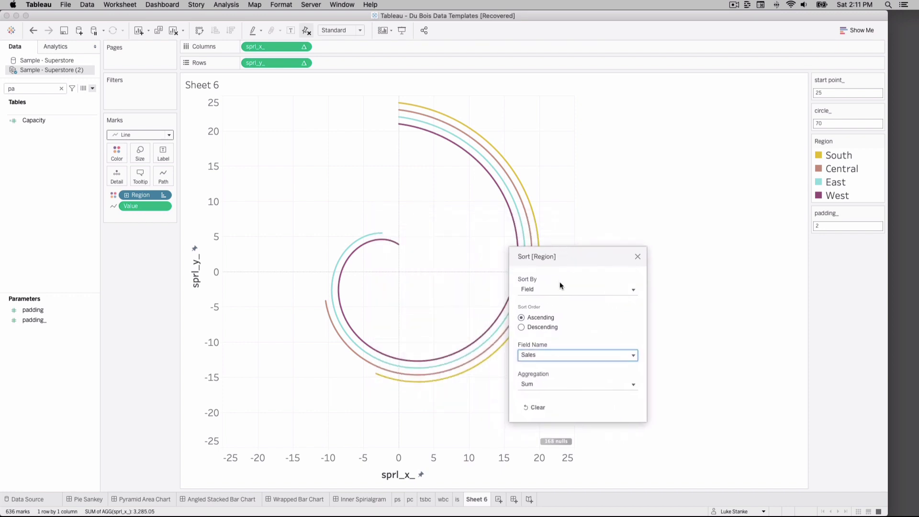
pyautogui.click(528, 328)
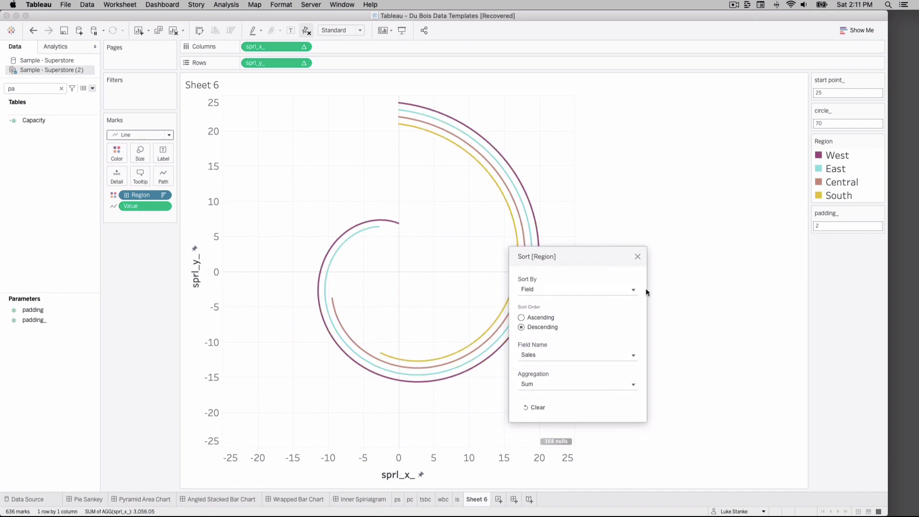
pyautogui.click(638, 257)
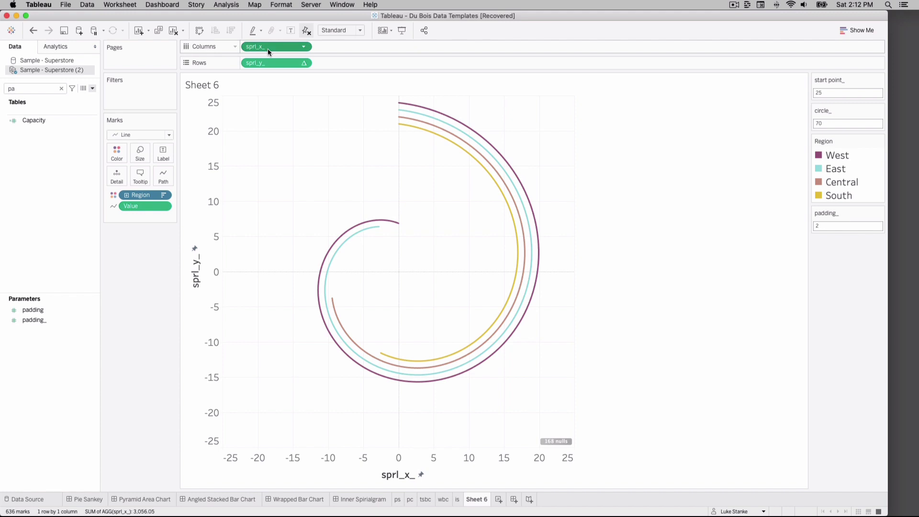
# Step: Duplicate sprl_x_ on Columns and combine the two copies into a synchronized dual axis
pyautogui.moveTo(268, 48); pyautogui.dragTo(329, 51)
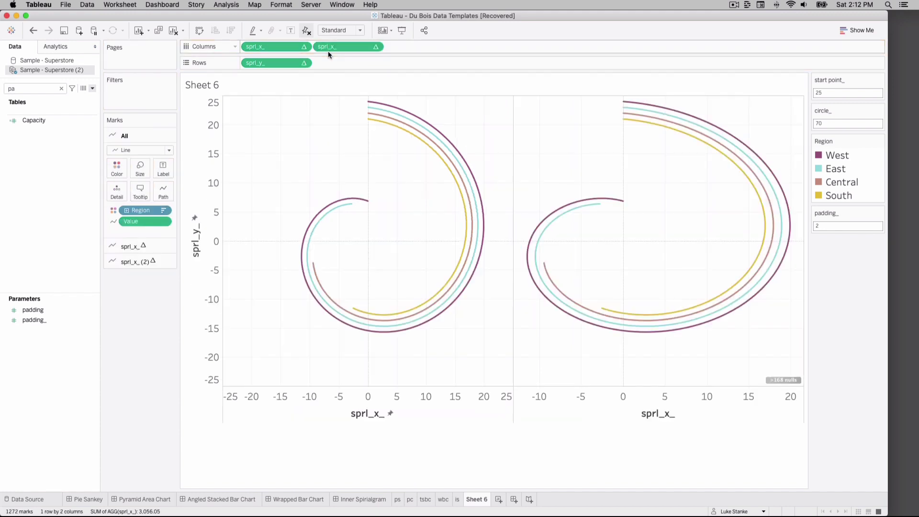
pyautogui.rightClick(552, 416)
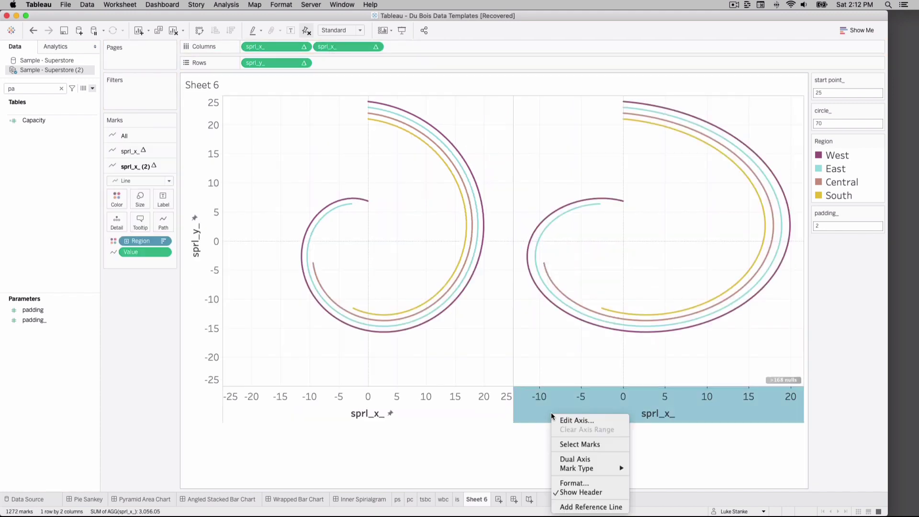
pyautogui.click(573, 459)
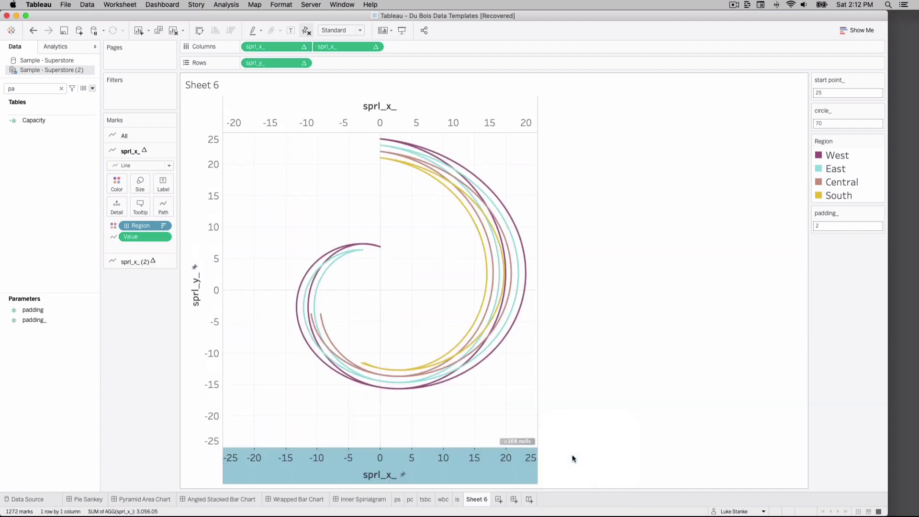
pyautogui.rightClick(503, 103)
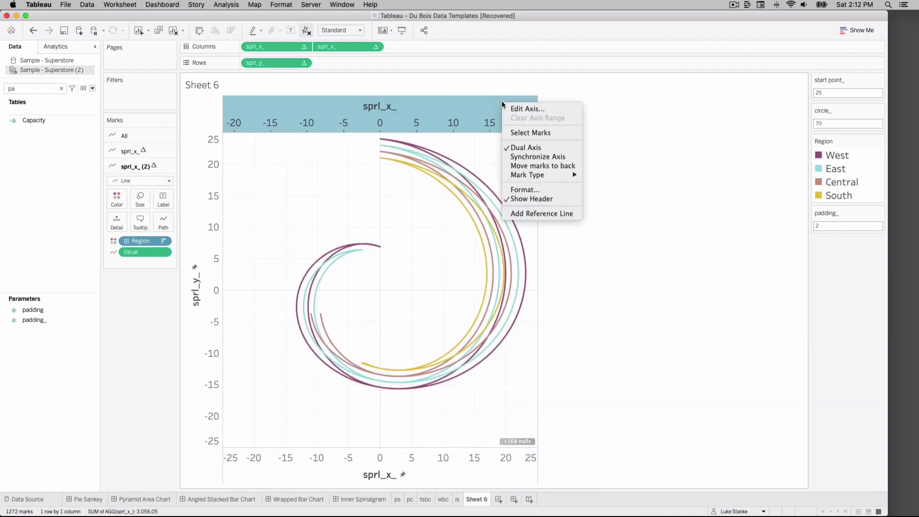
pyautogui.click(526, 147)
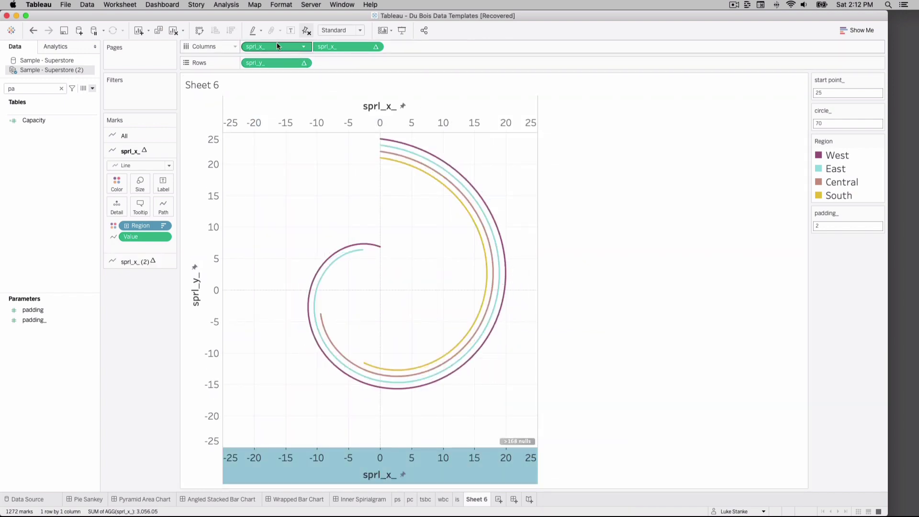
# Step: On the first sprl_x_ marks, move Region from color to label and label only the start of each line
pyautogui.moveTo(275, 42)
pyautogui.mouseDown()
pyautogui.moveTo(245, 50)
pyautogui.moveTo(154, 187)
pyautogui.mouseUp()
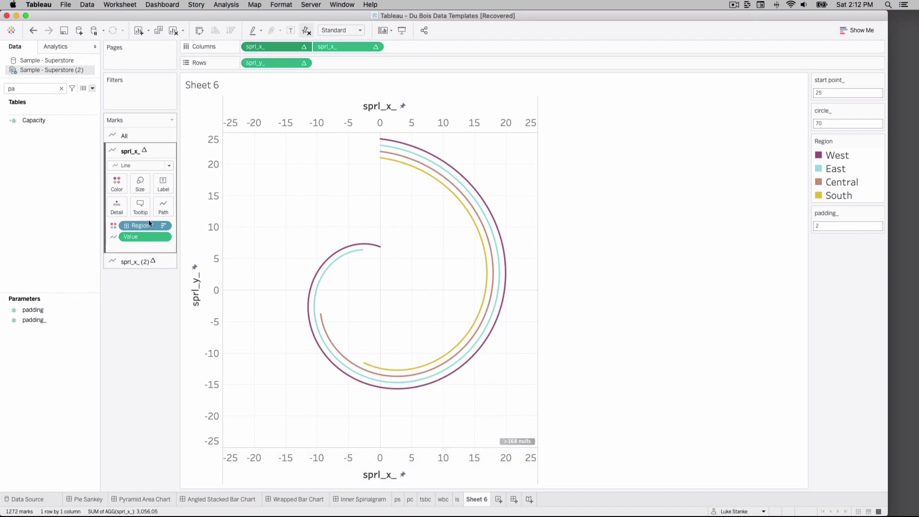
pyautogui.moveTo(148, 222); pyautogui.dragTo(165, 188)
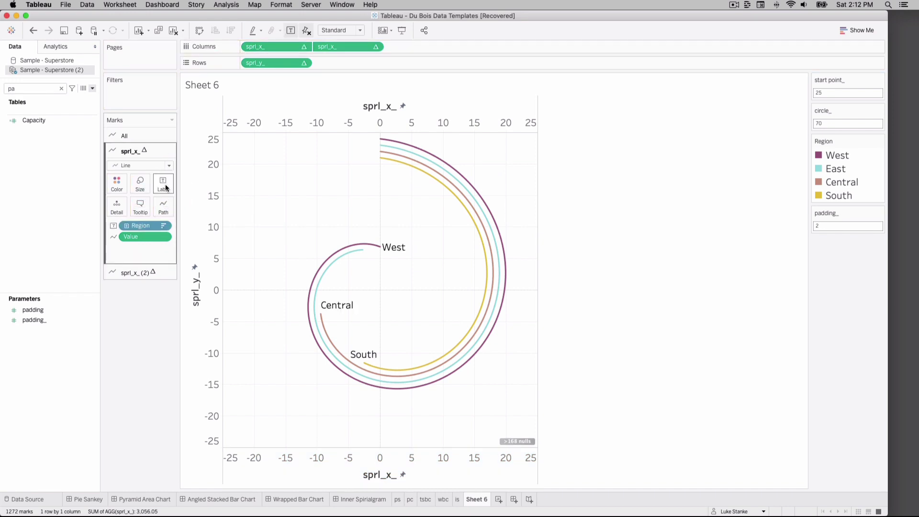
pyautogui.click(163, 182)
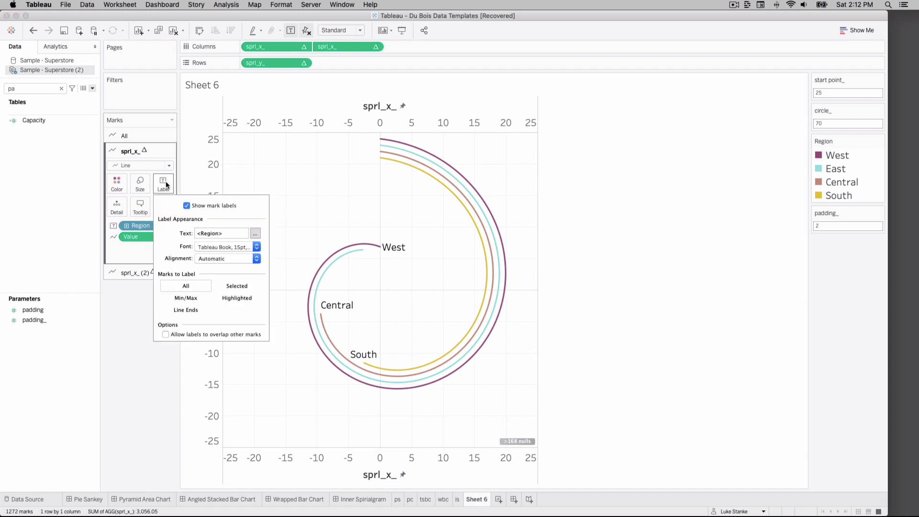
pyautogui.click(178, 311)
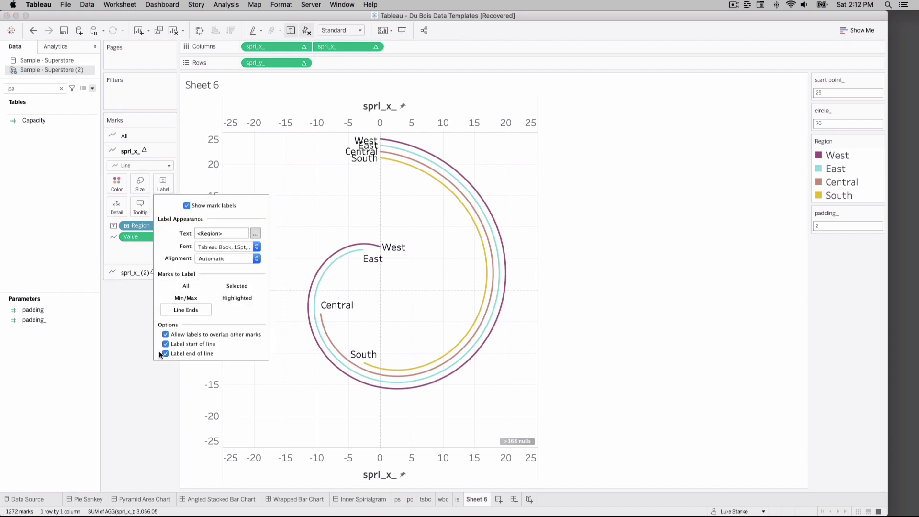
pyautogui.click(166, 353)
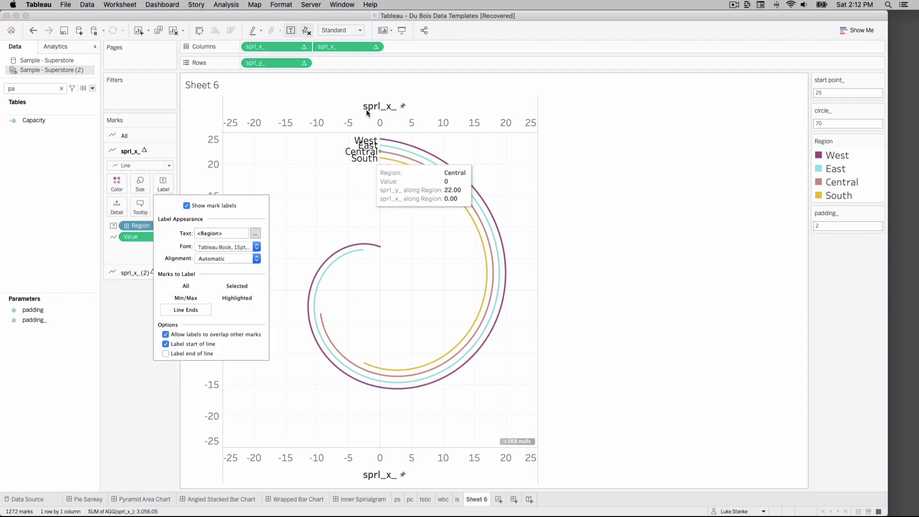
pyautogui.click(337, 42)
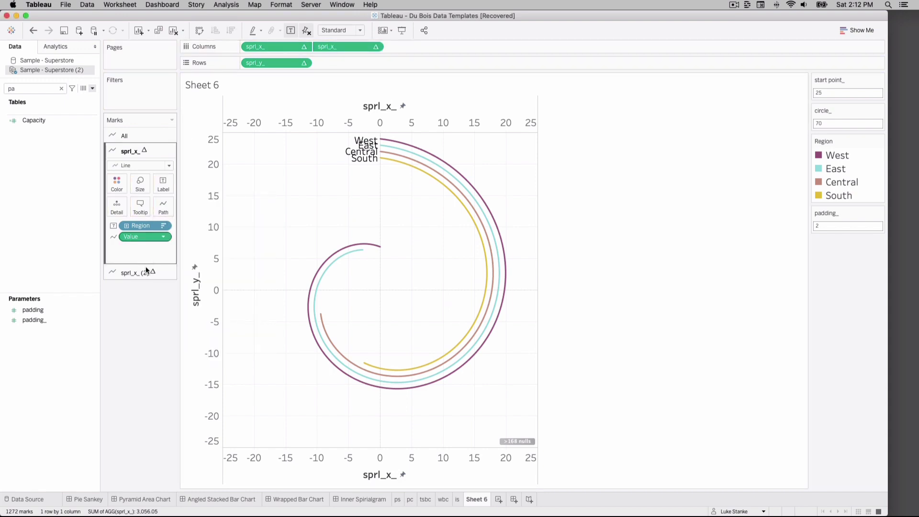
# Step: Find the Sales field and add it as a label to the sprl_x_ (2) marks
pyautogui.click(354, 44)
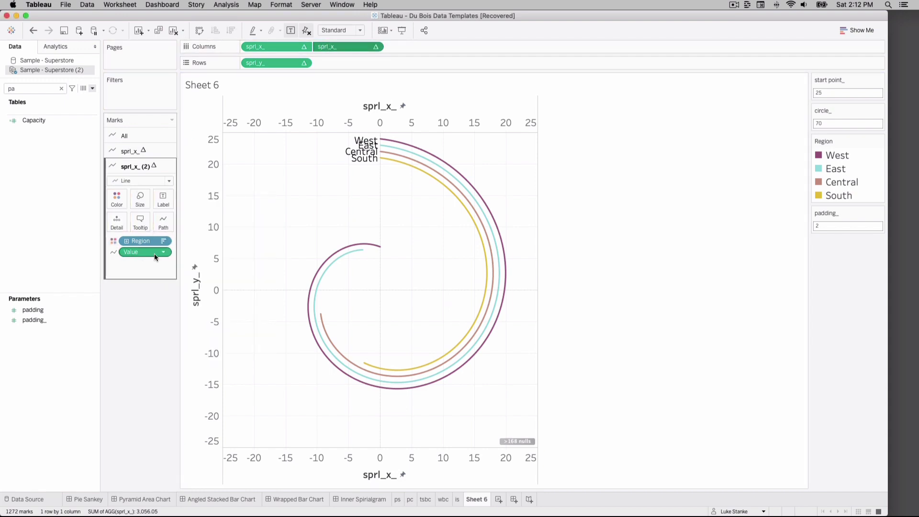
pyautogui.doubleClick(33, 88)
pyautogui.write('sa')
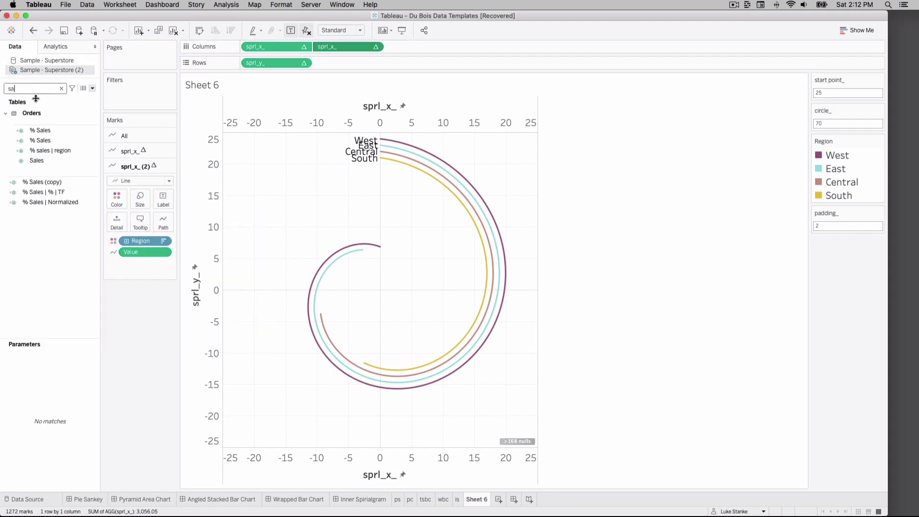
pyautogui.moveTo(42, 161); pyautogui.dragTo(159, 202)
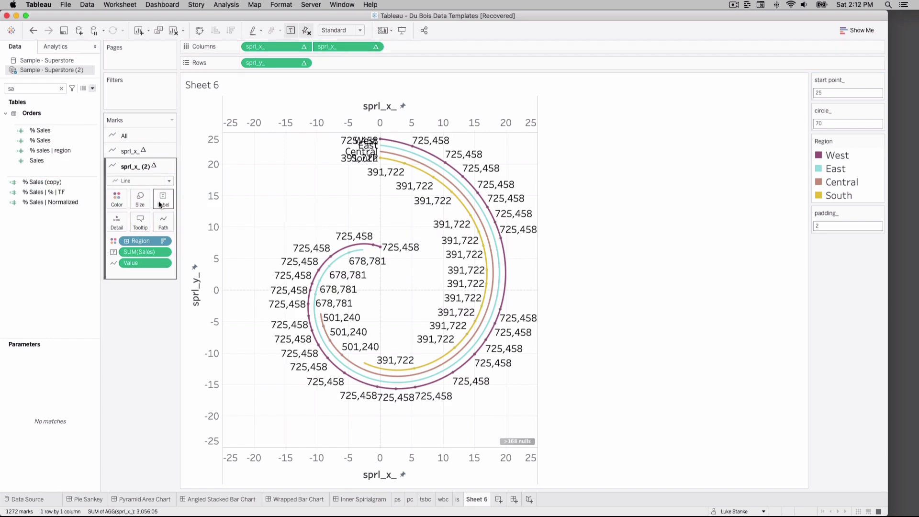
# Step: Restrict the Sales labels to line ends, labelling only the end of each line
pyautogui.click(159, 200)
pyautogui.click(185, 325)
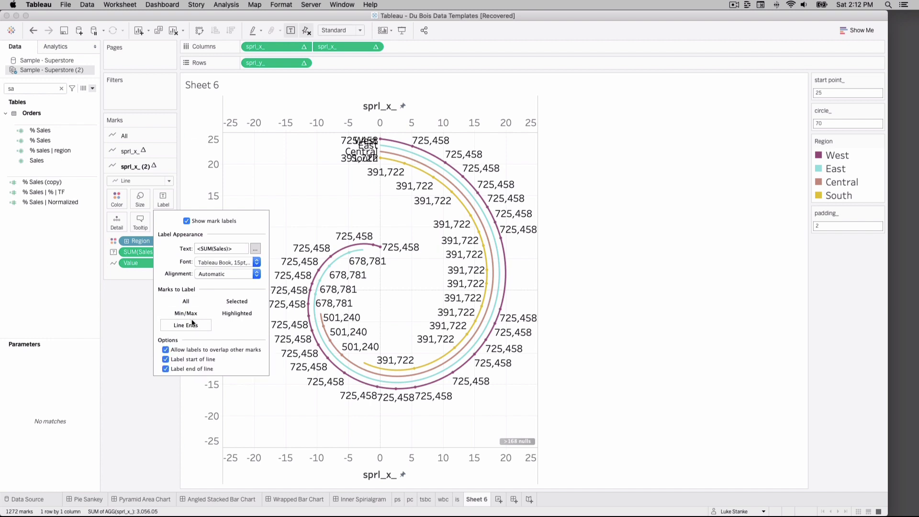
pyautogui.click(177, 349)
pyautogui.click(165, 360)
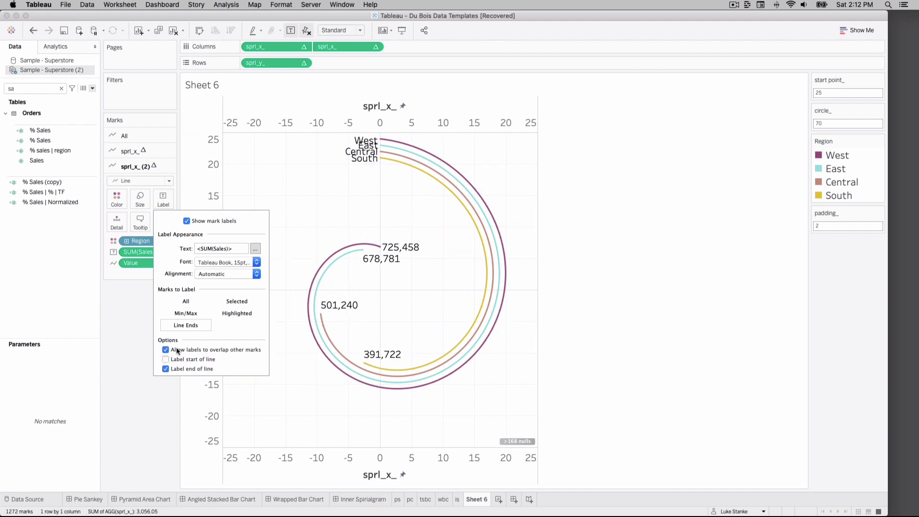
pyautogui.click(205, 458)
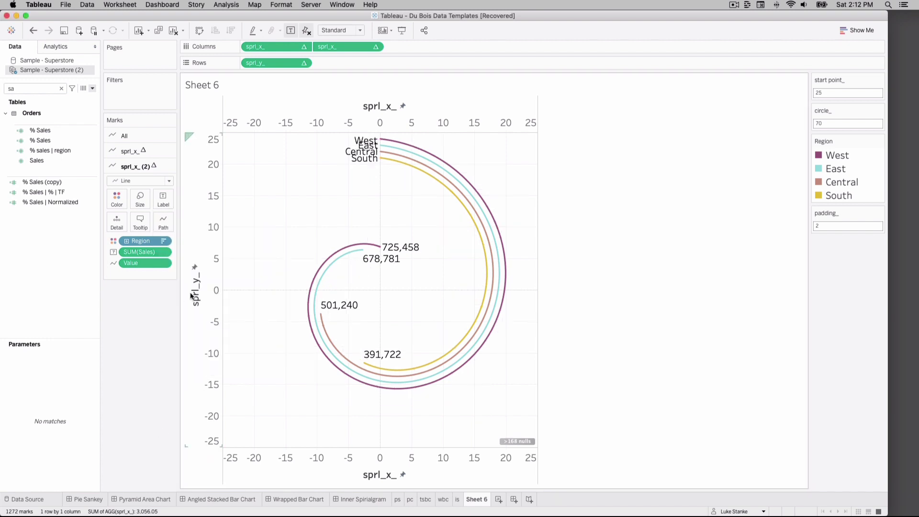
# Step: Hide the headers of the sprl_y_ axis and the upper sprl_x_ axis
pyautogui.rightClick(208, 230)
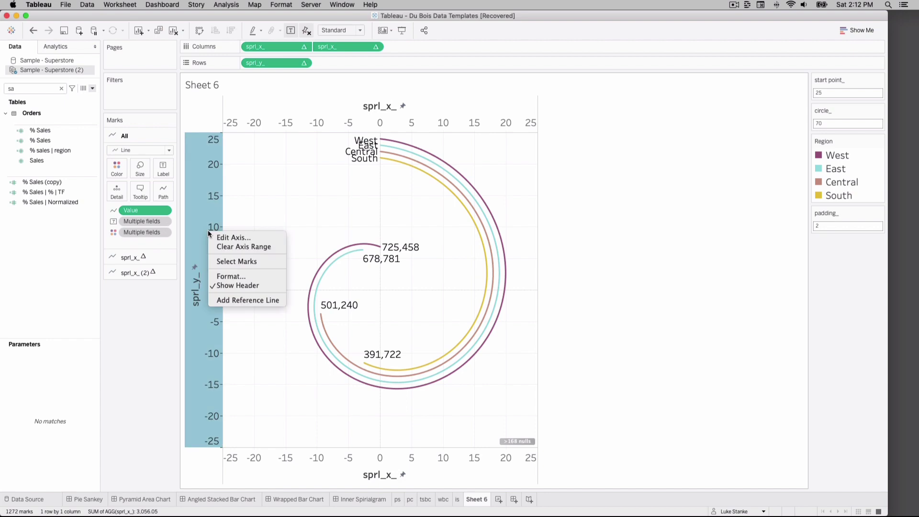
pyautogui.click(236, 285)
pyautogui.rightClick(260, 119)
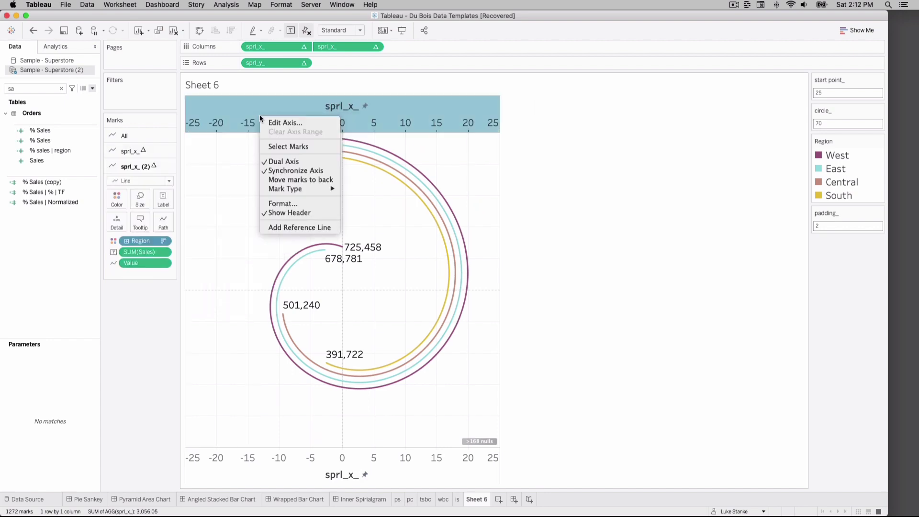
pyautogui.click(292, 212)
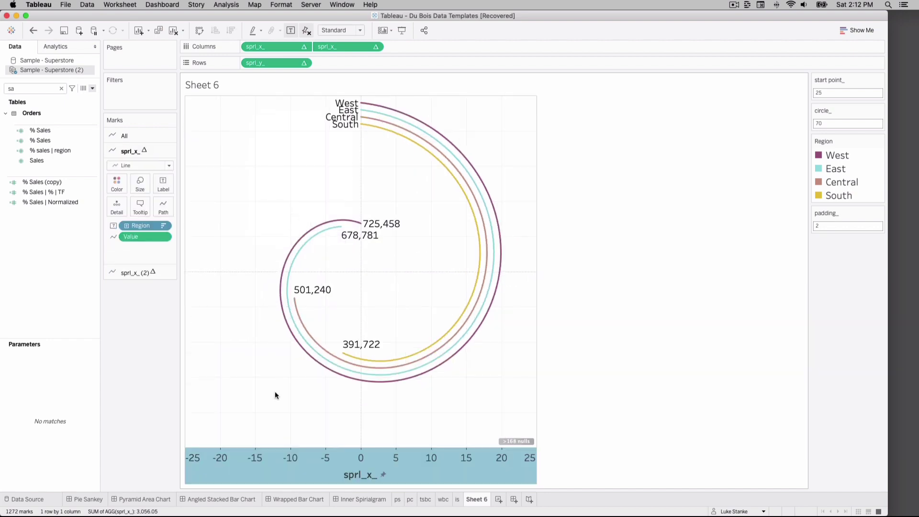
# Step: In the sheet's border formatting, set the pane borders of the row divider and column divider to None
pyautogui.rightClick(230, 346)
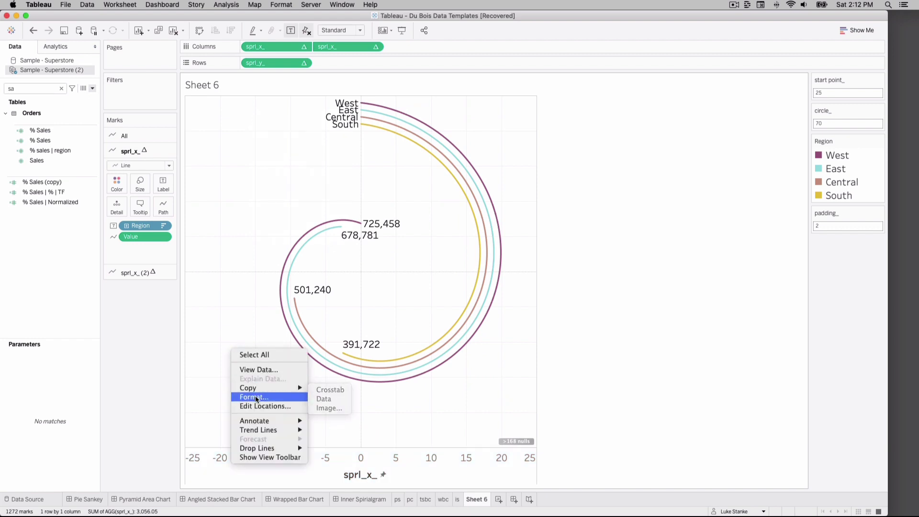
pyautogui.click(271, 397)
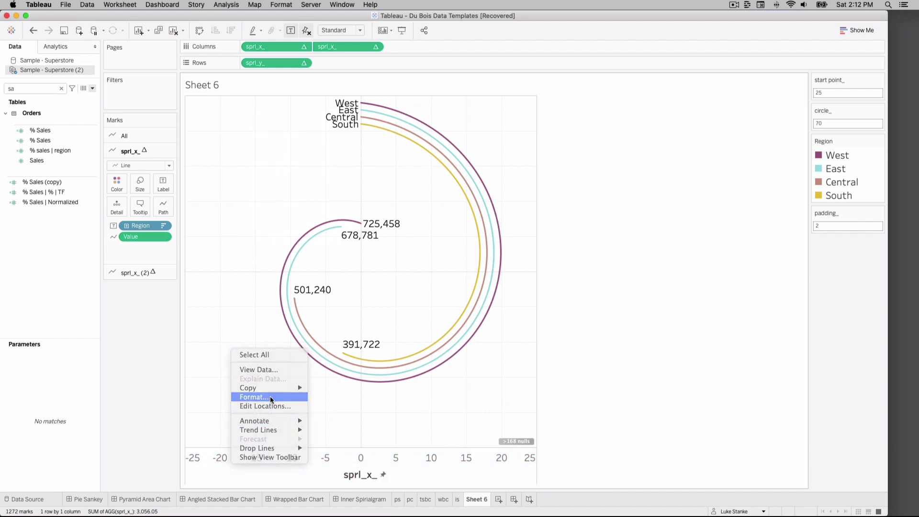
pyautogui.click(46, 64)
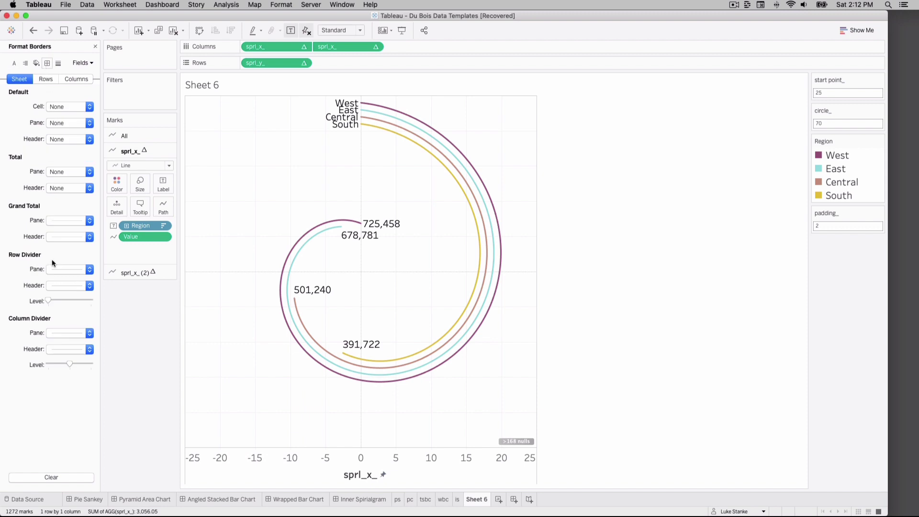
pyautogui.click(66, 266)
pyautogui.click(66, 279)
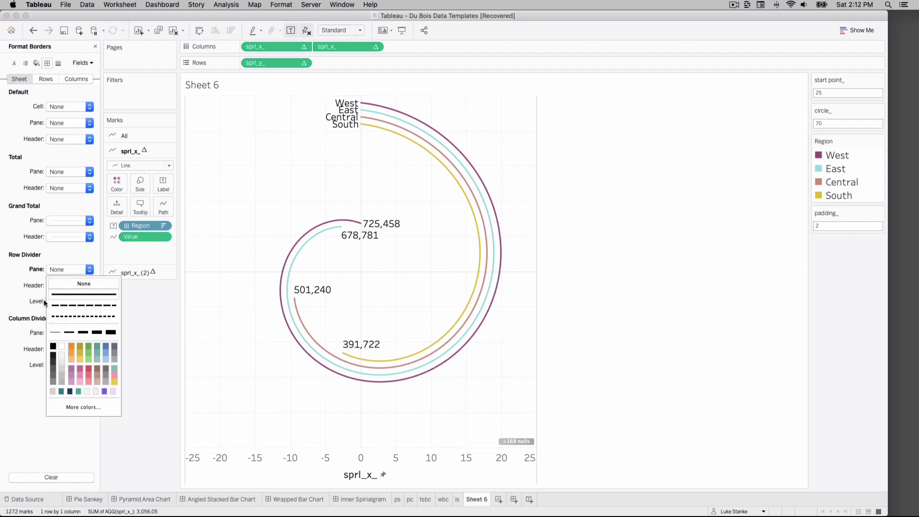
pyautogui.click(59, 335)
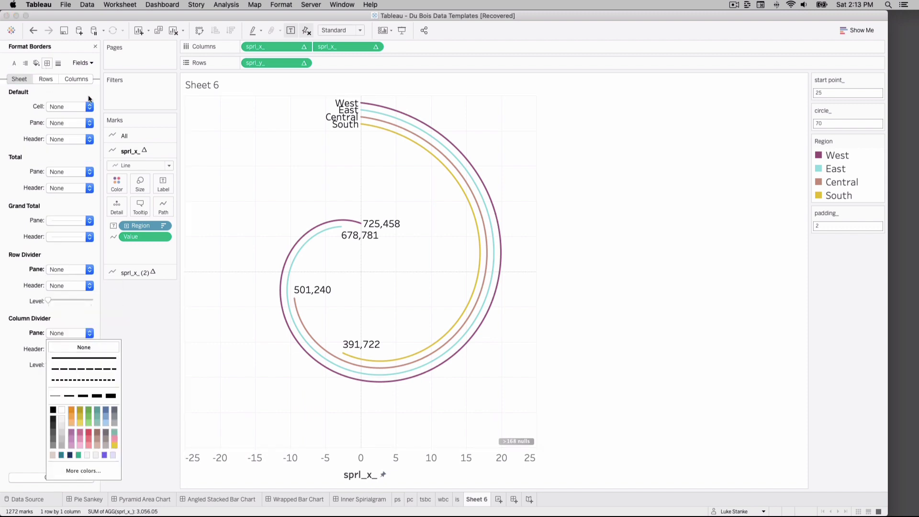
# Step: Set the sheet's grid lines and zero lines to None in the line formatting
pyautogui.click(72, 348)
pyautogui.click(68, 78)
pyautogui.click(58, 63)
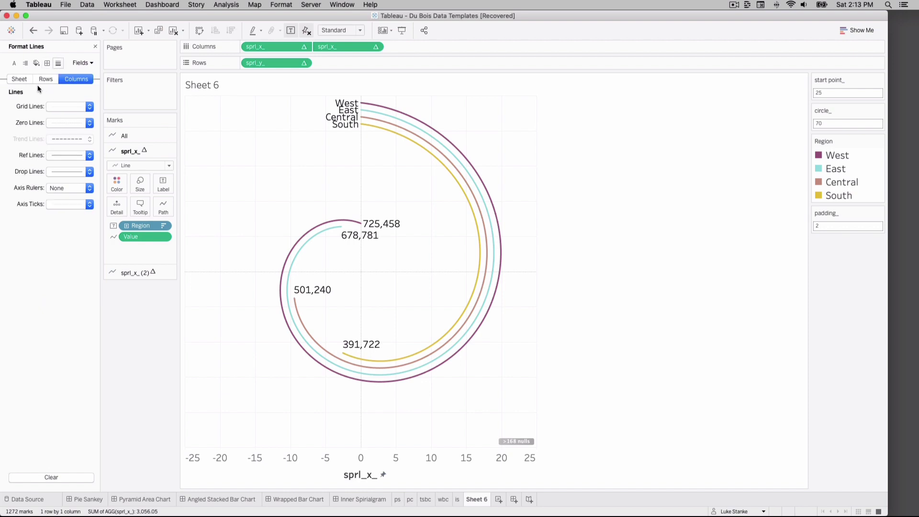
pyautogui.click(20, 82)
pyautogui.click(60, 106)
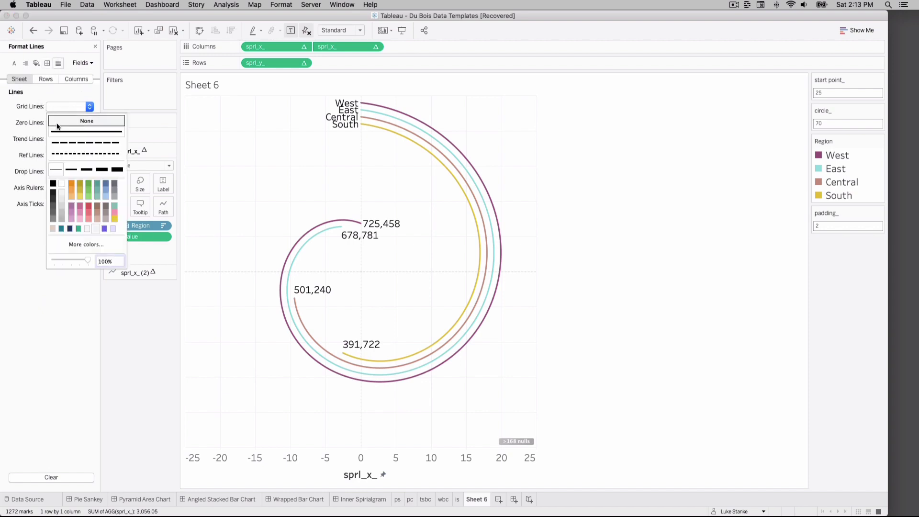
pyautogui.click(60, 122)
pyautogui.click(62, 123)
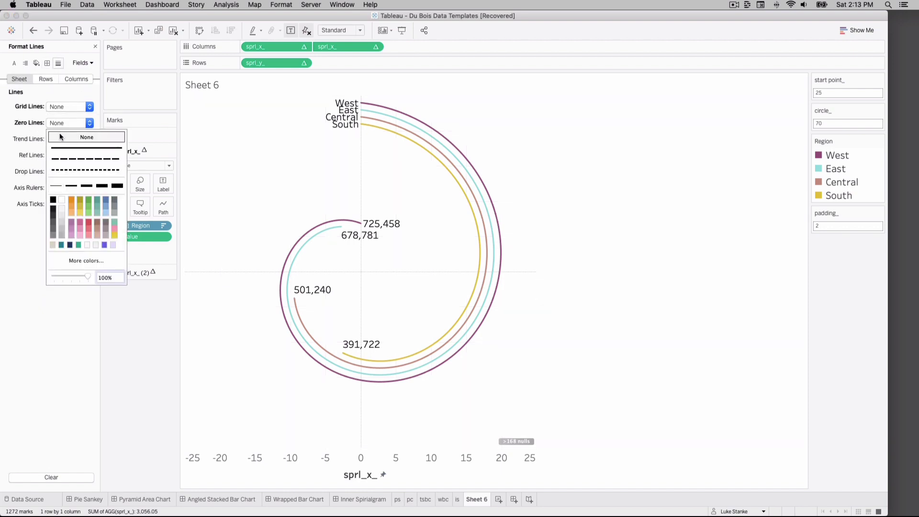
pyautogui.click(59, 133)
# Step: Set the sheet's axis rulers and axis ticks to None
pyautogui.click(53, 188)
pyautogui.click(54, 202)
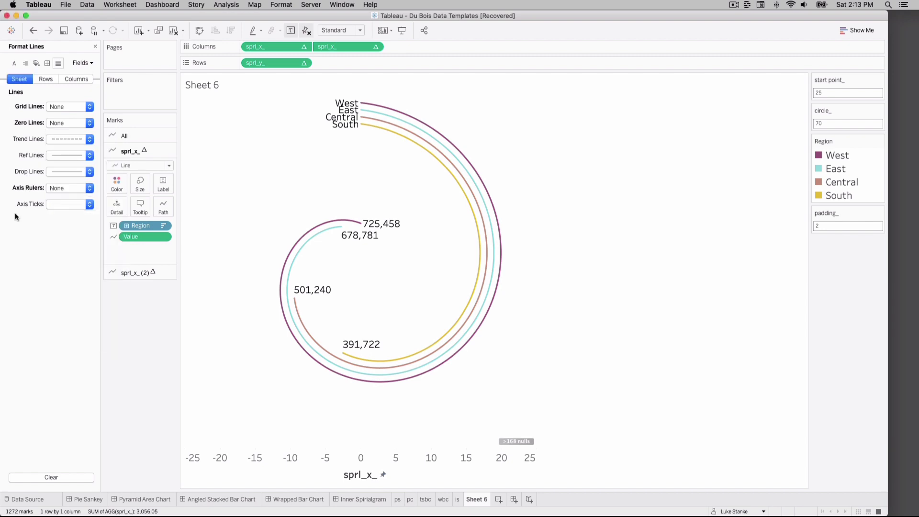
pyautogui.click(57, 207)
pyautogui.click(62, 220)
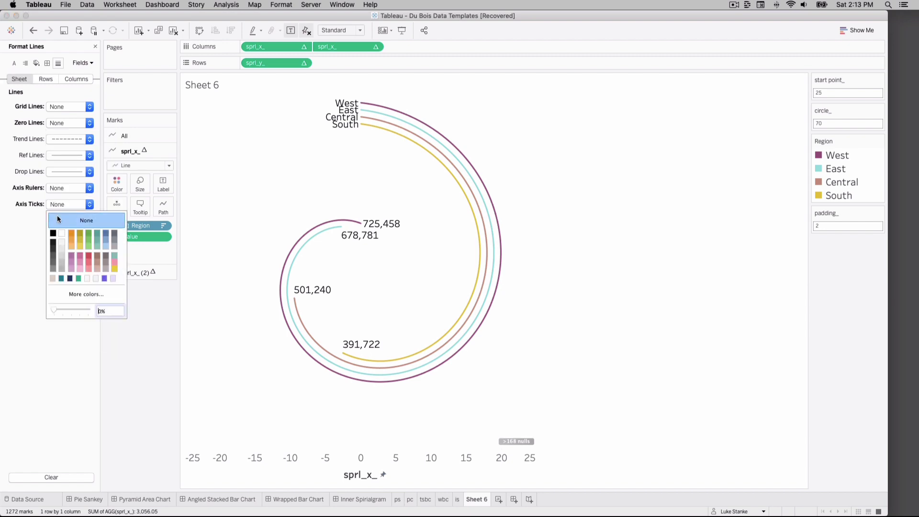
# Step: Hide the header of the remaining sprl_x_ axis below the chart and close the line formatting
pyautogui.click(280, 455)
pyautogui.rightClick(281, 455)
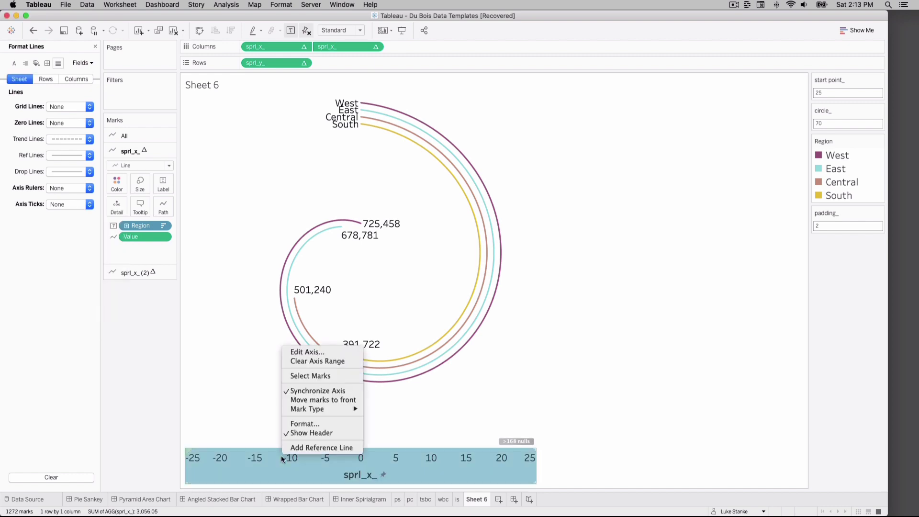
pyautogui.click(318, 434)
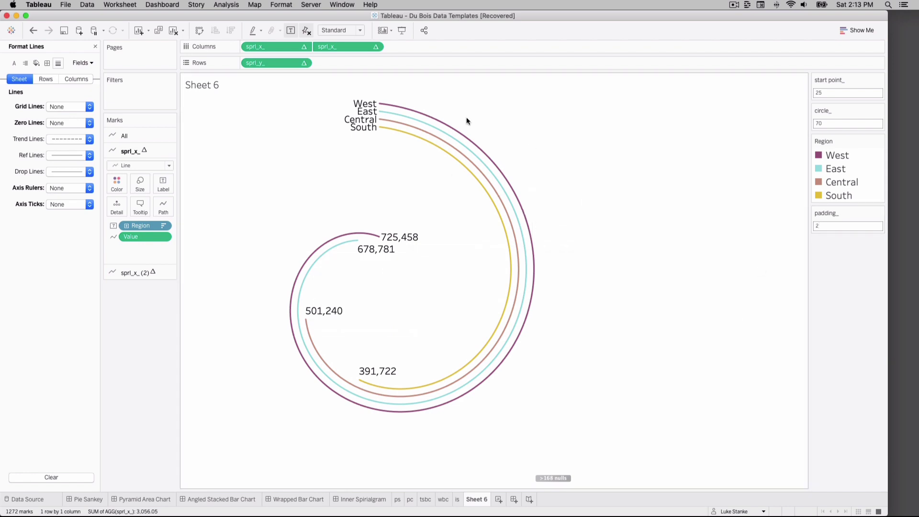
pyautogui.click(95, 46)
# Step: Search the data fields for "ht" and review the SIZE() + [padding_] part of the sprl_ht_ calculation
pyautogui.click(30, 91)
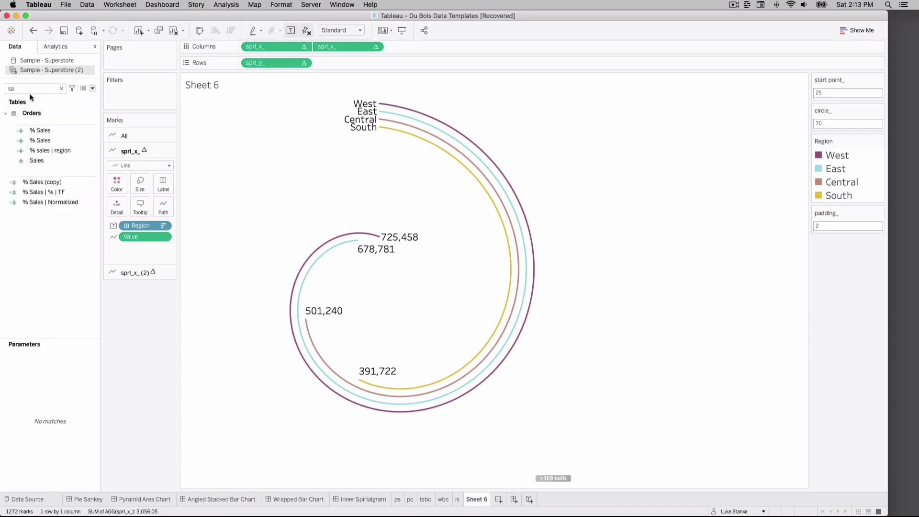
pyautogui.doubleClick(31, 91)
pyautogui.write('ht')
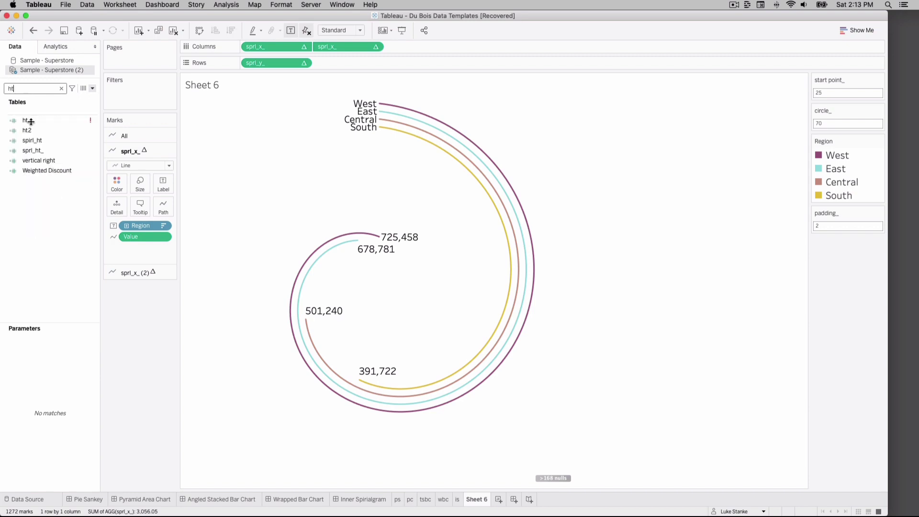
pyautogui.rightClick(45, 149)
pyautogui.click(68, 194)
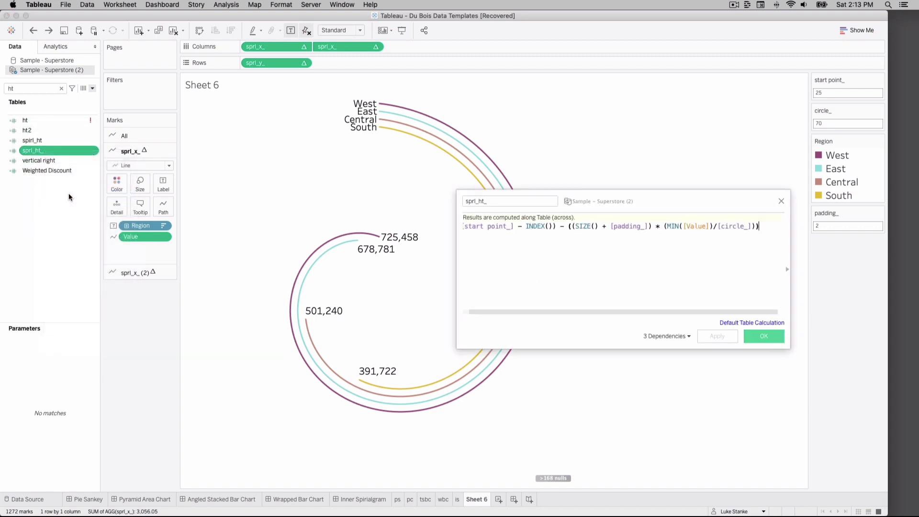
pyautogui.moveTo(695, 312); pyautogui.dragTo(679, 312)
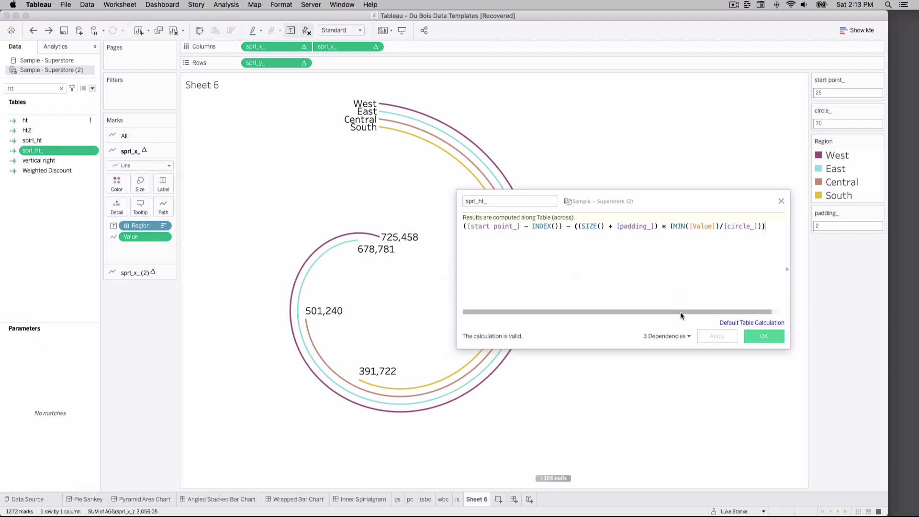
pyautogui.doubleClick(589, 230)
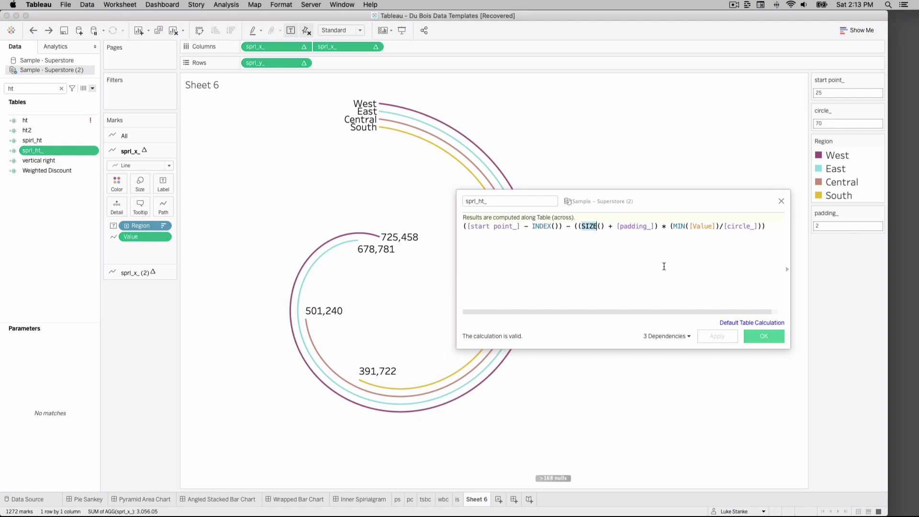
pyautogui.click(771, 340)
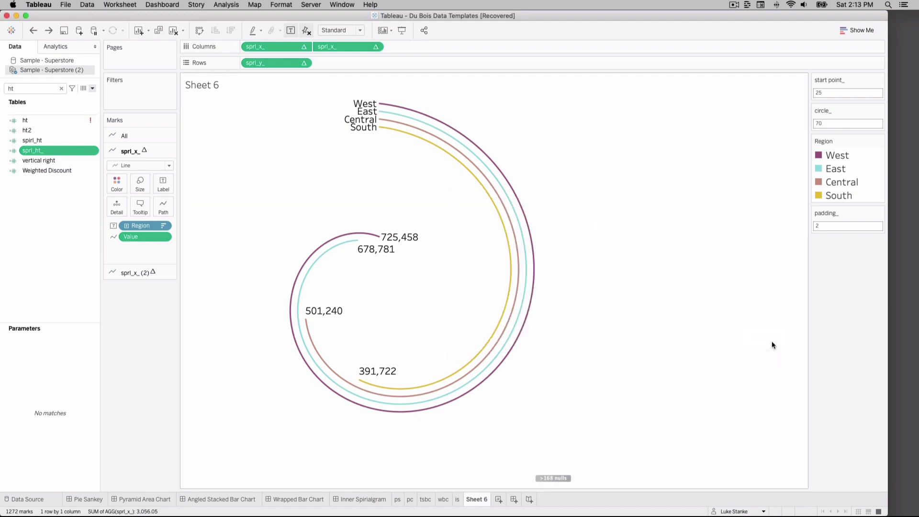
# Step: Set the padding_ parameter to 1
pyautogui.click(825, 226)
pyautogui.write('1')
pyautogui.press('Return')
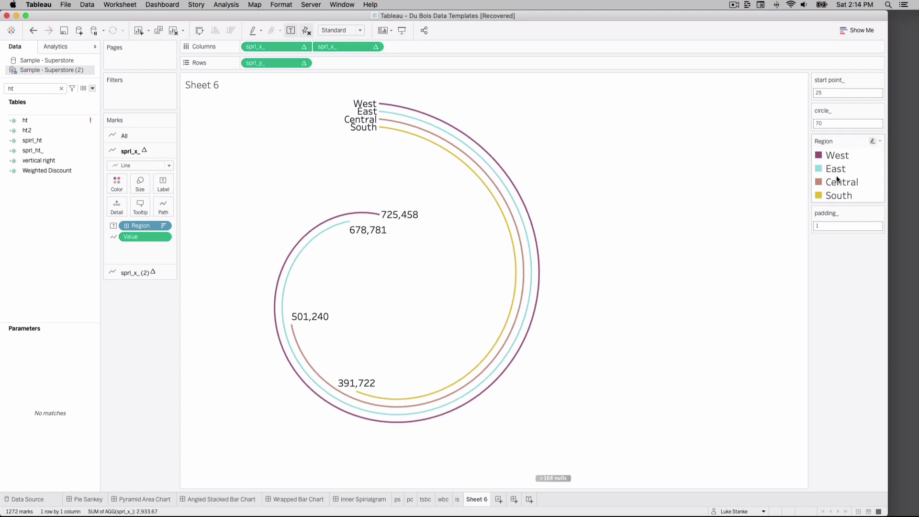
# Step: Try circle_ at 30 and start point_ at 40, and undo both parameter changes
pyautogui.click(823, 124)
pyautogui.write('30')
pyautogui.press('Return')
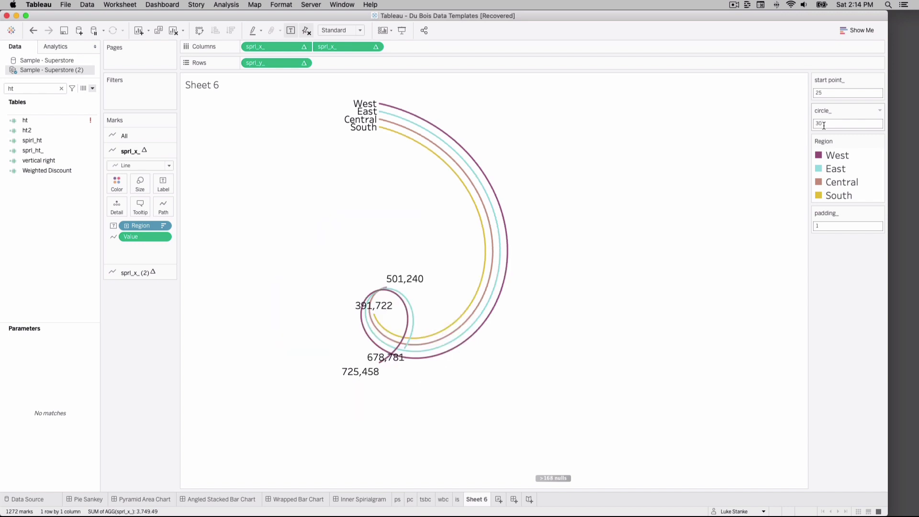
pyautogui.click(842, 92)
pyautogui.write('40')
pyautogui.press('Return')
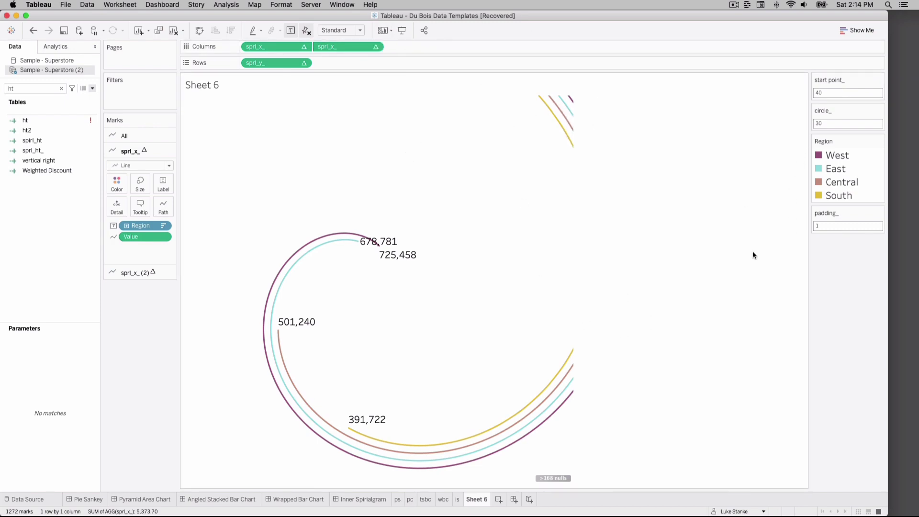
pyautogui.press('super+z')
pyautogui.press('super+z')
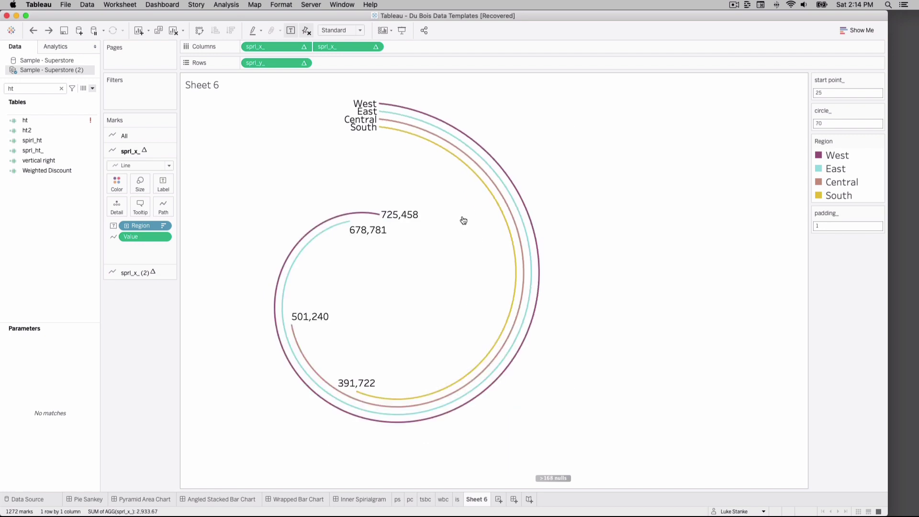
# Step: Thicken the spiral lines by increasing the mark size for all marks to about three quarters of its range
pyautogui.click(136, 137)
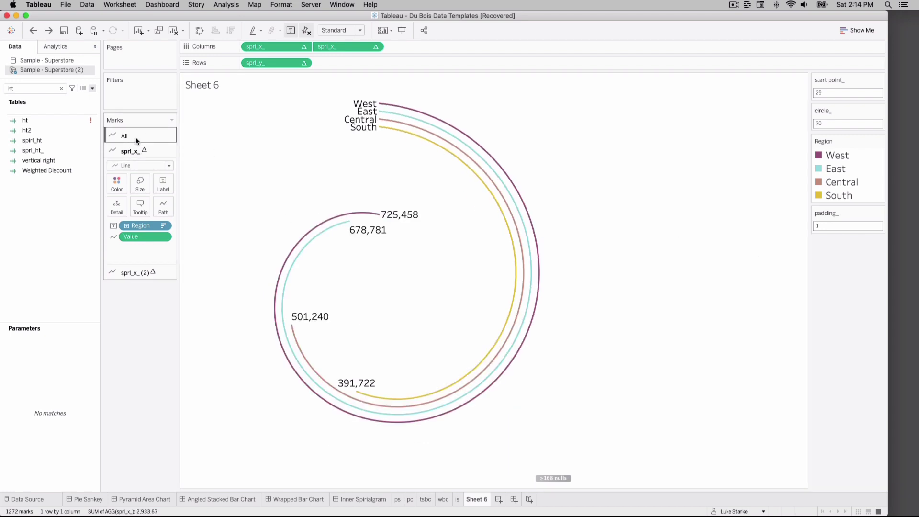
pyautogui.click(143, 176)
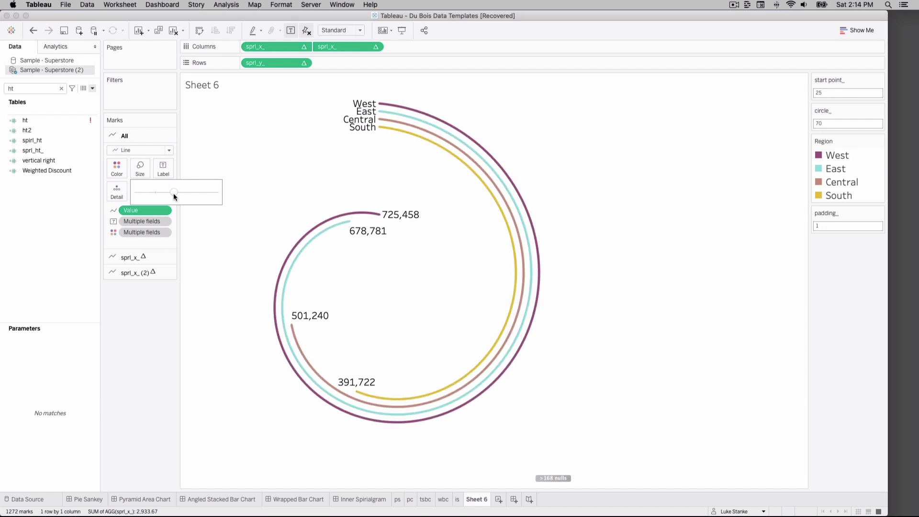
pyautogui.moveTo(174, 193); pyautogui.dragTo(202, 193)
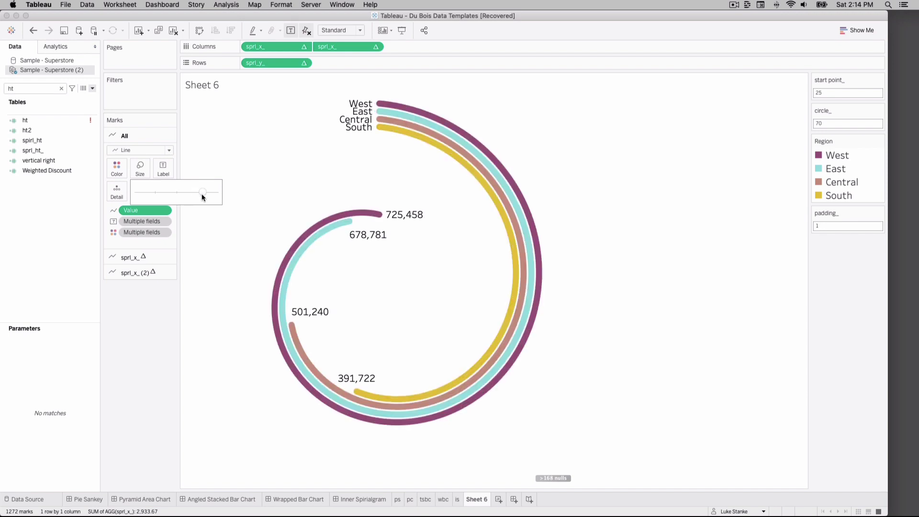
# Step: Compare the finished spiral on the "is" sheet with the one on Sheet 6
pyautogui.click(457, 501)
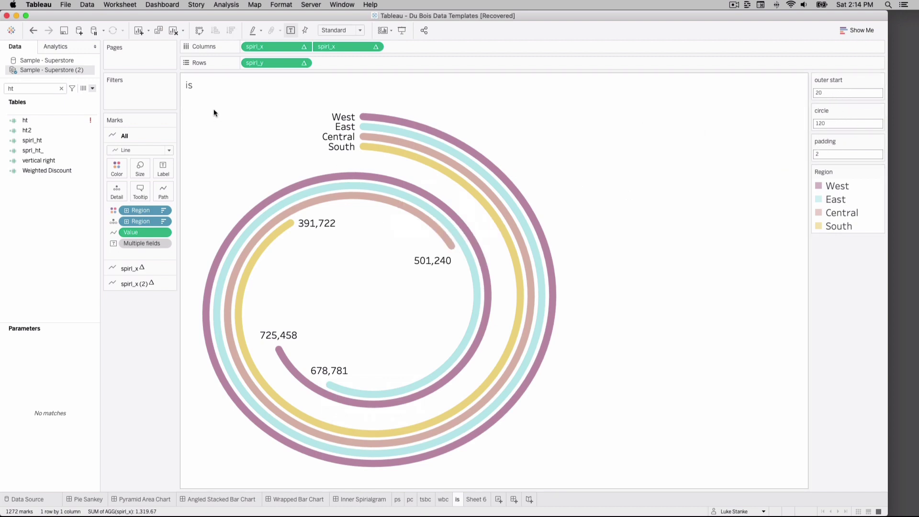
pyautogui.click(474, 500)
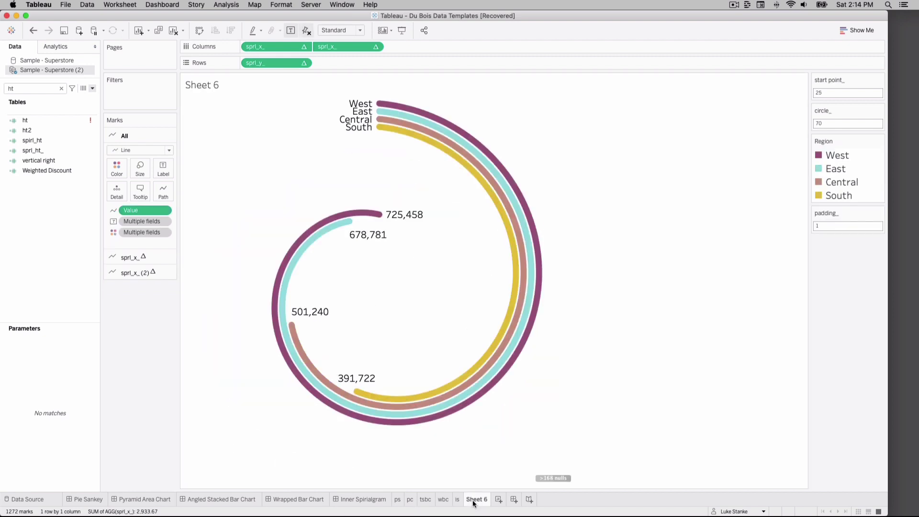
pyautogui.click(458, 500)
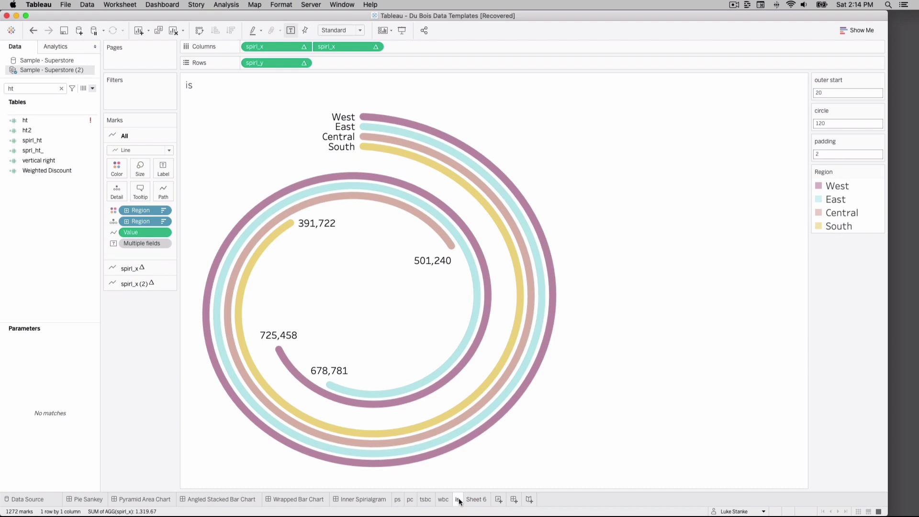